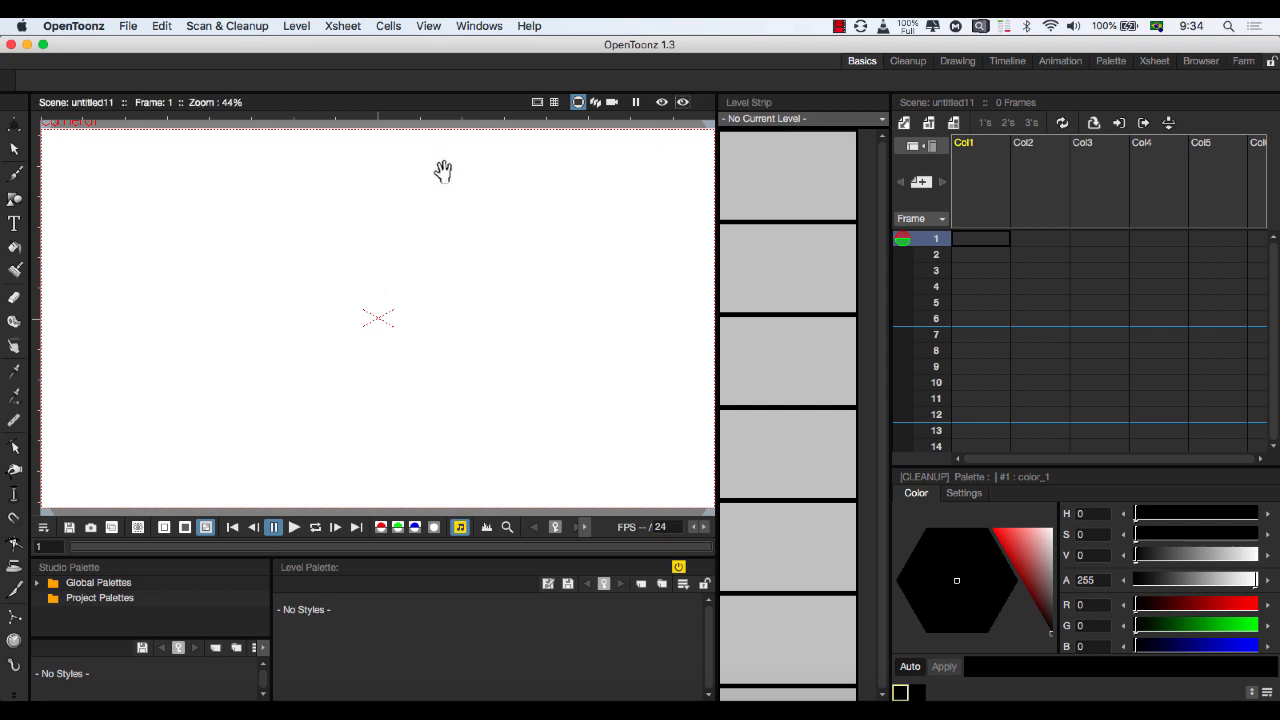
- Open the startup popup, enable showing it at startup, and close it
click(529, 26)
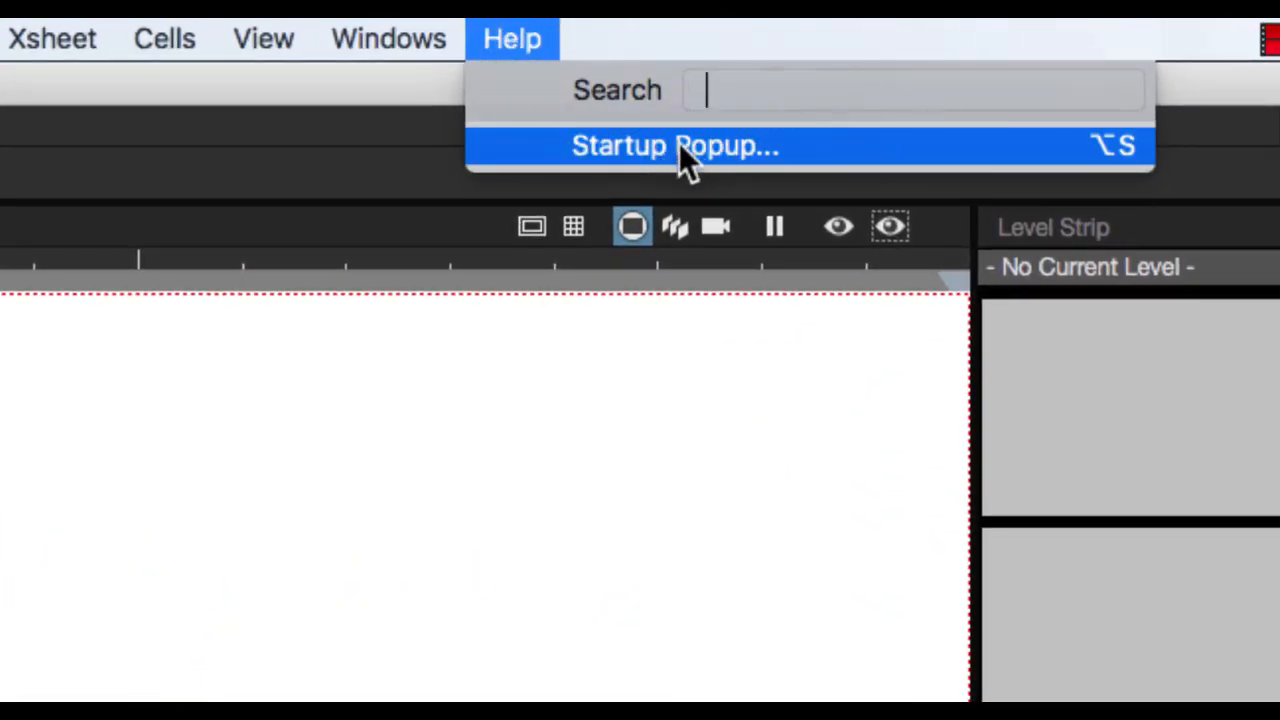
click(580, 154)
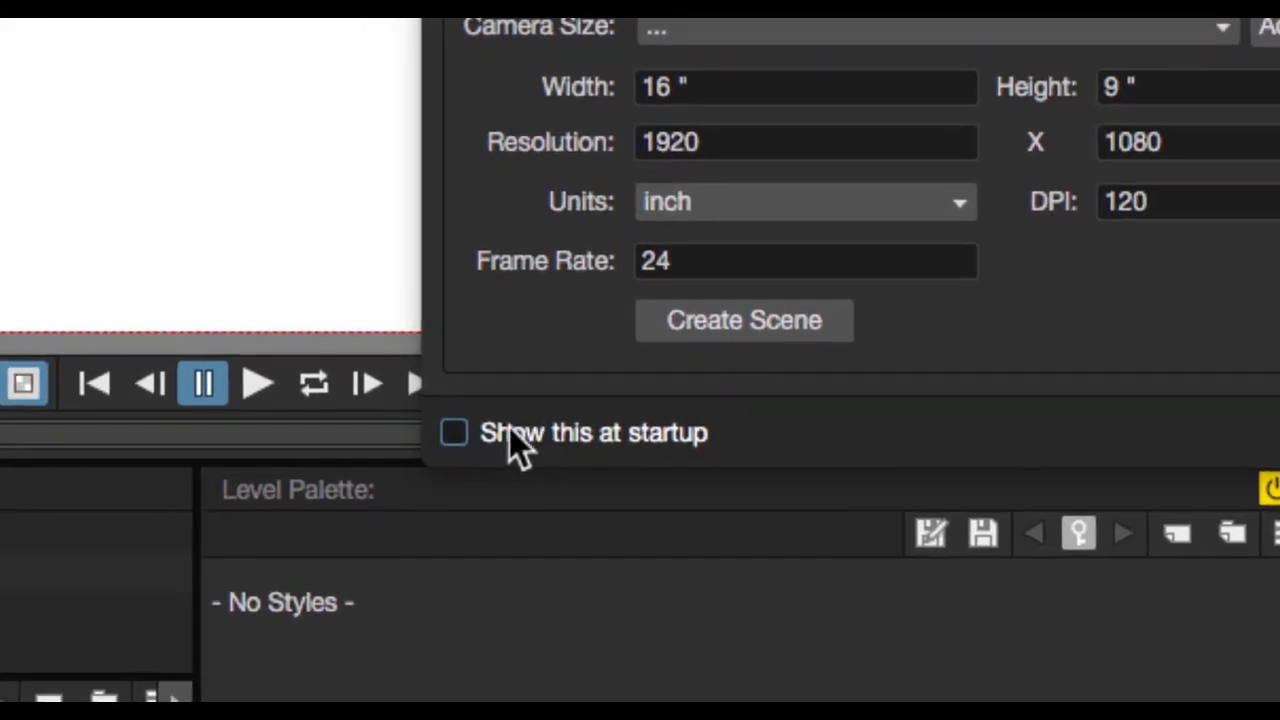
click(511, 432)
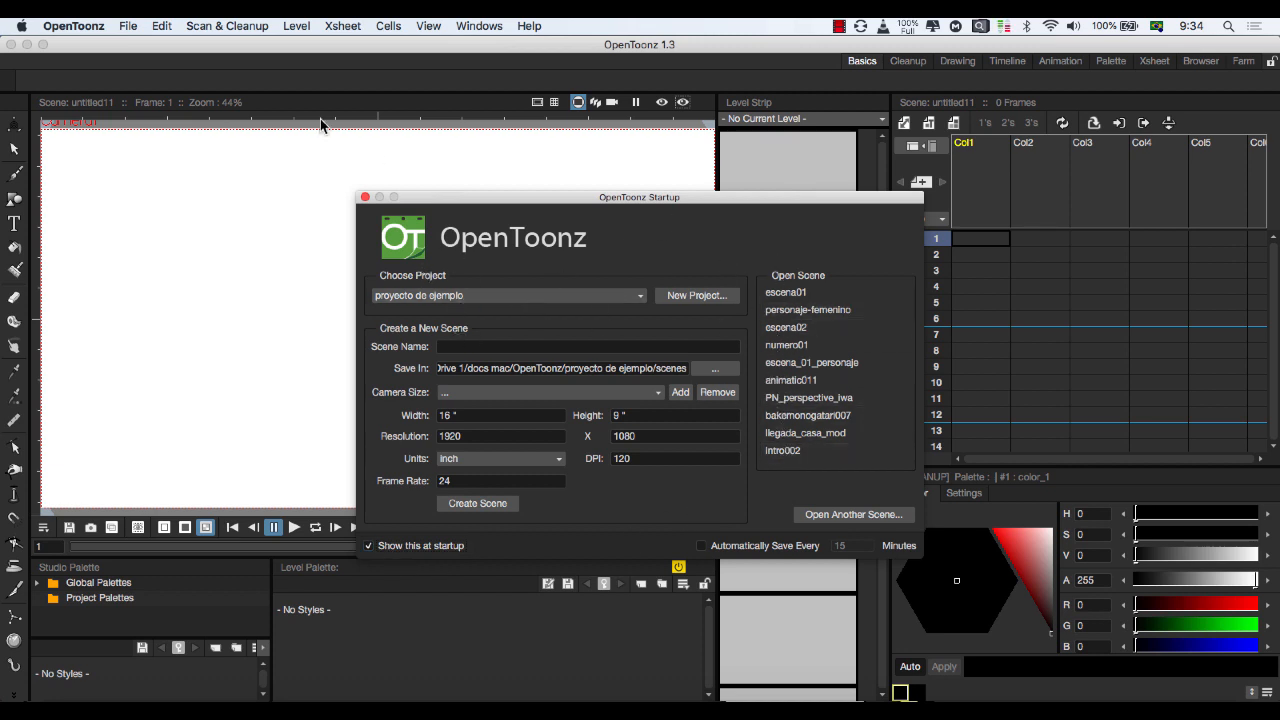
click(365, 197)
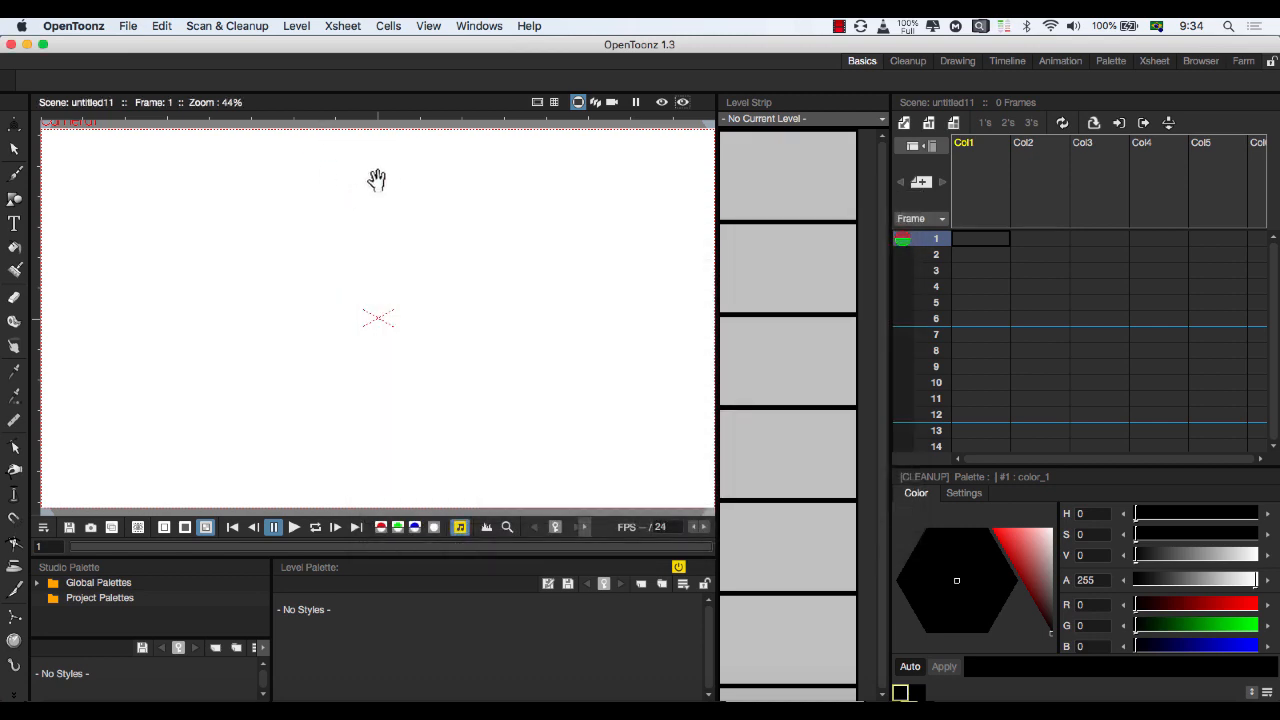
- Open the Preferences, look through the interface and import/export categories, and examine the custom project path in the general settings
click(78, 25)
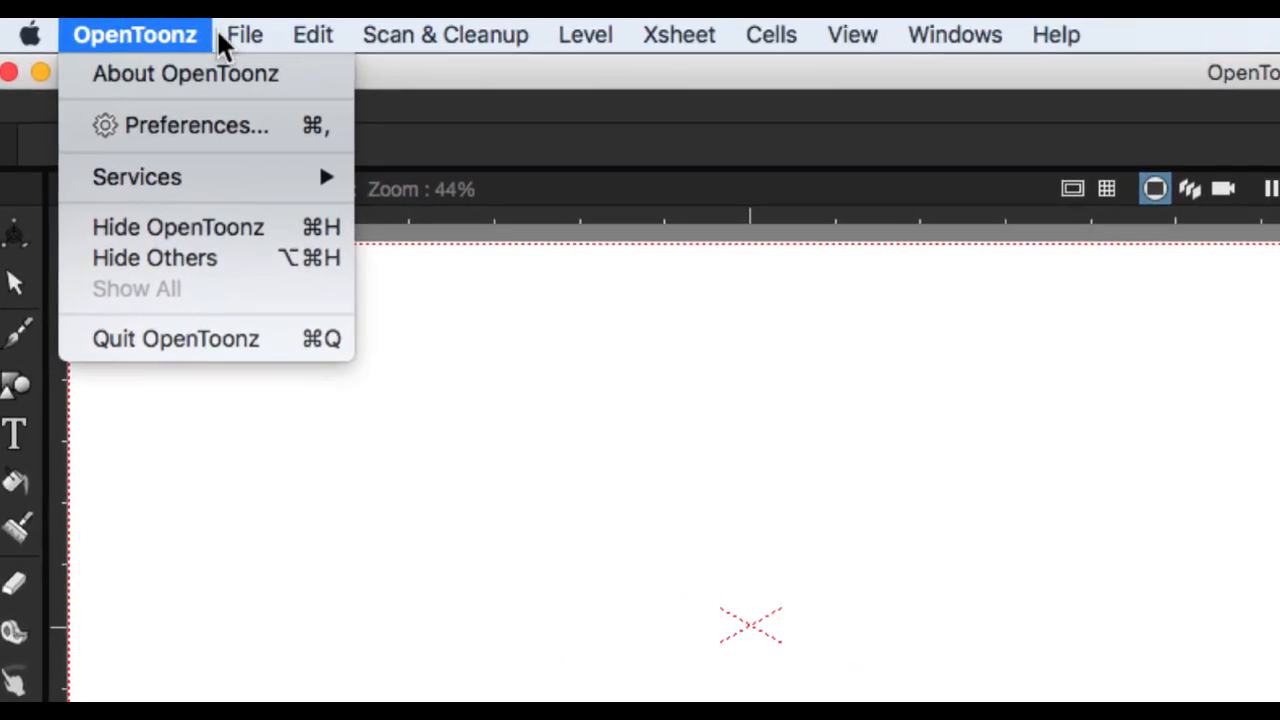
mouse_move(200, 31)
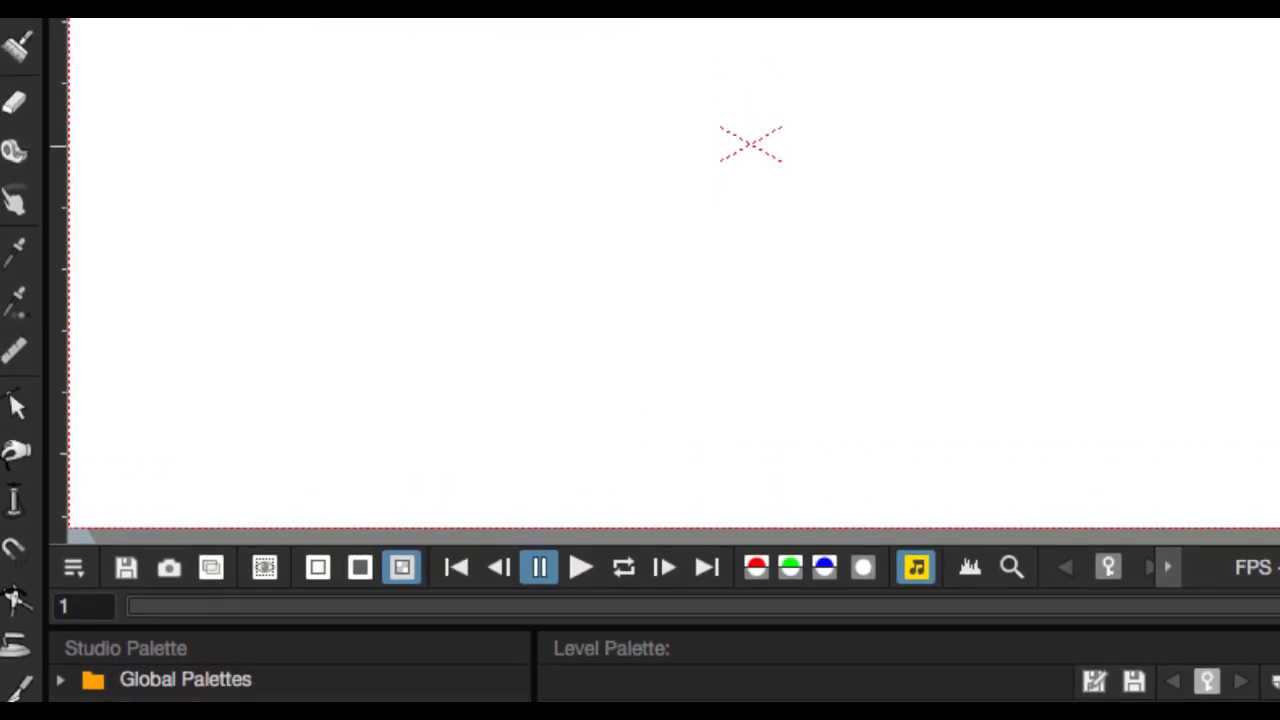
click(135, 34)
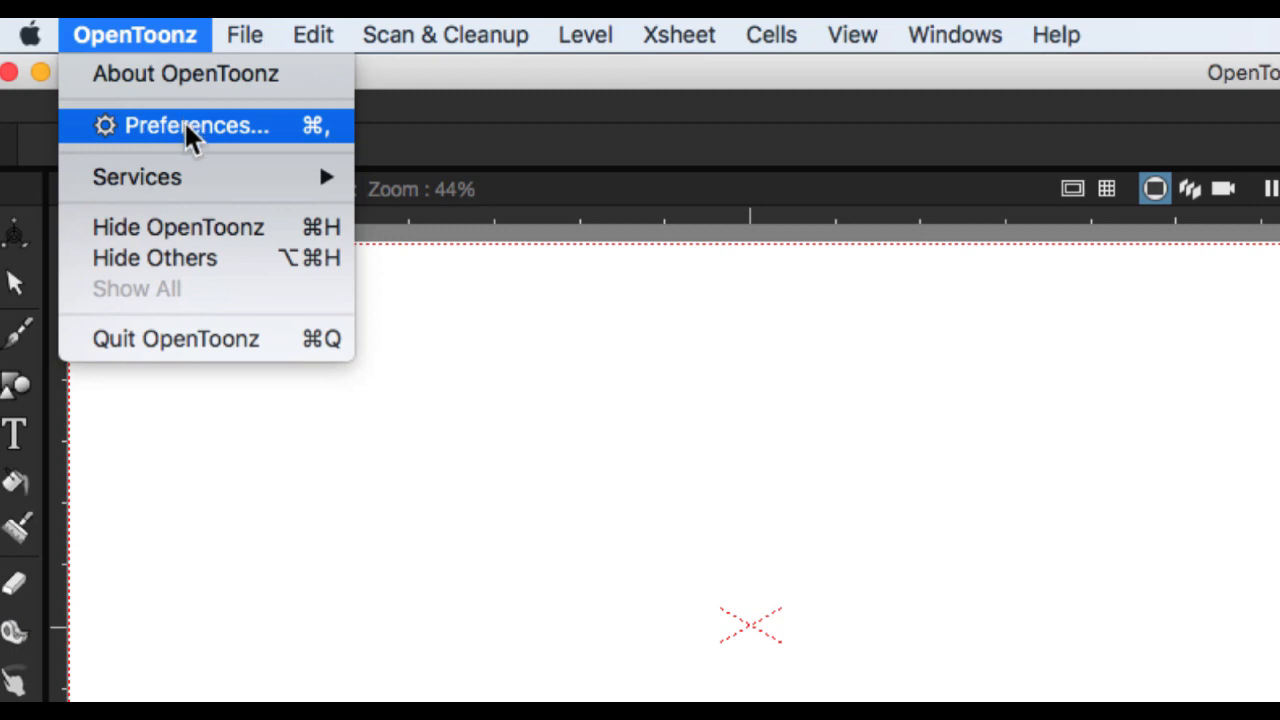
click(190, 125)
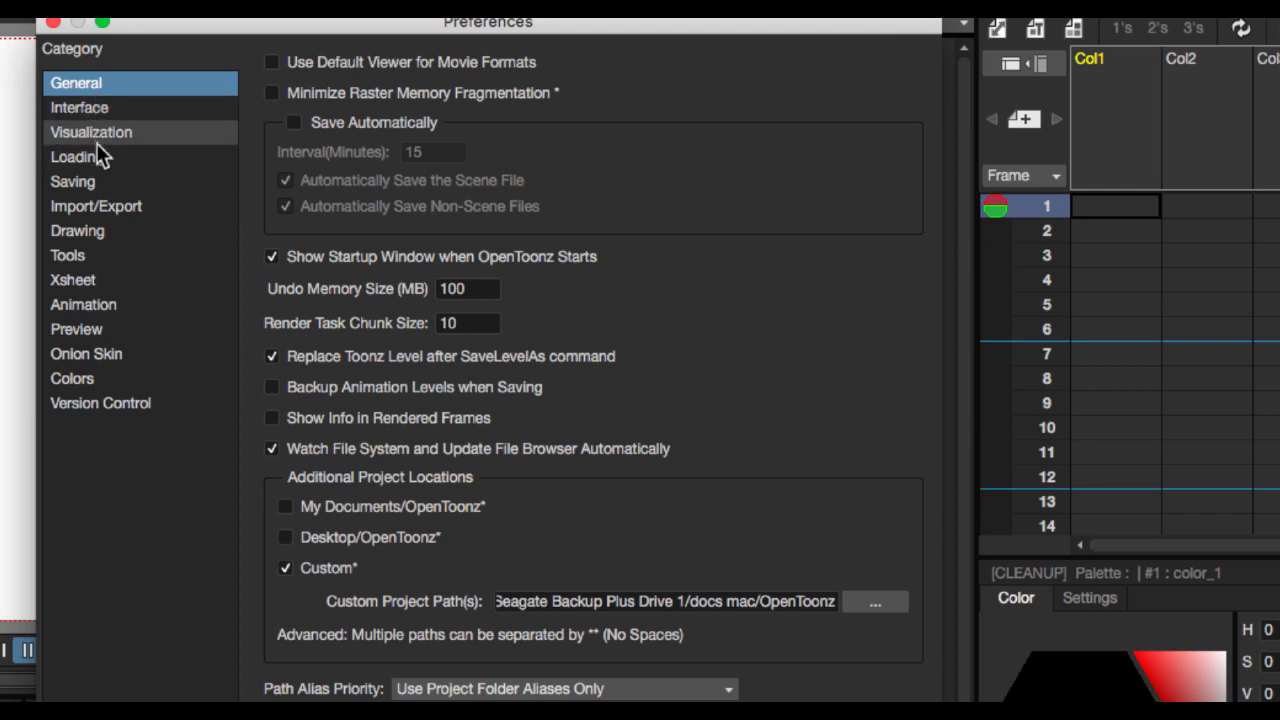
click(101, 107)
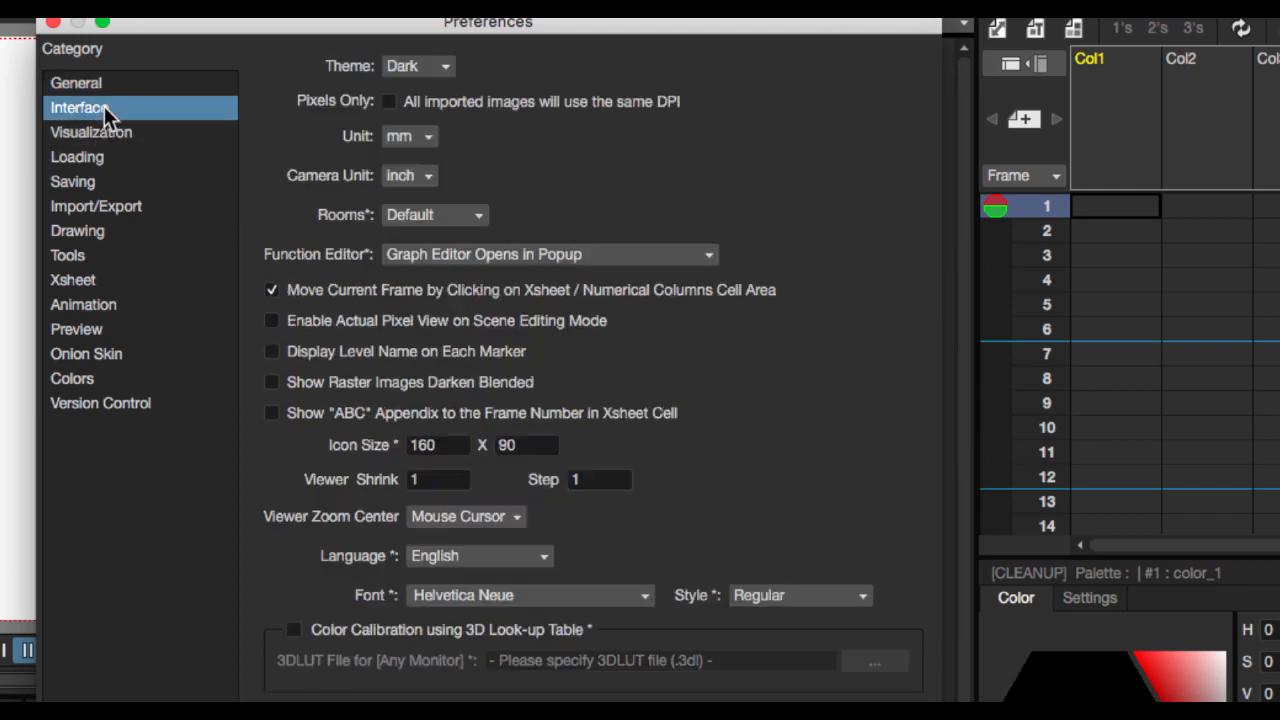
click(97, 205)
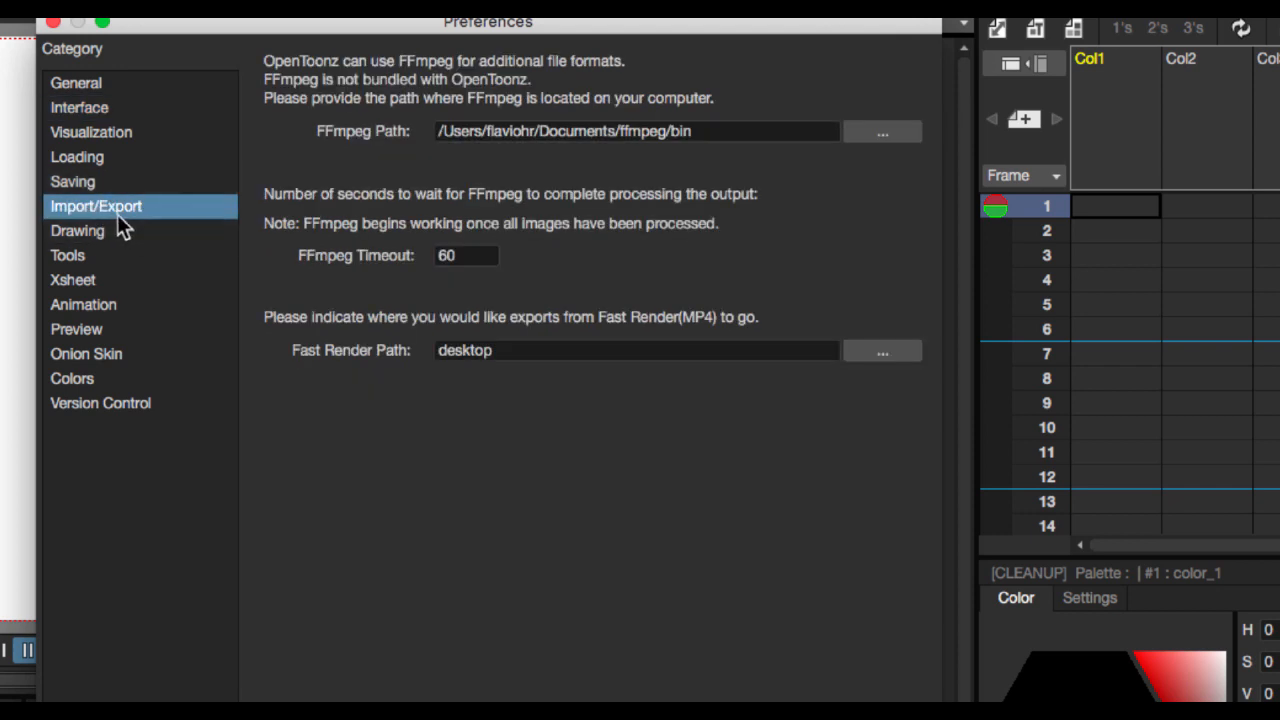
click(114, 80)
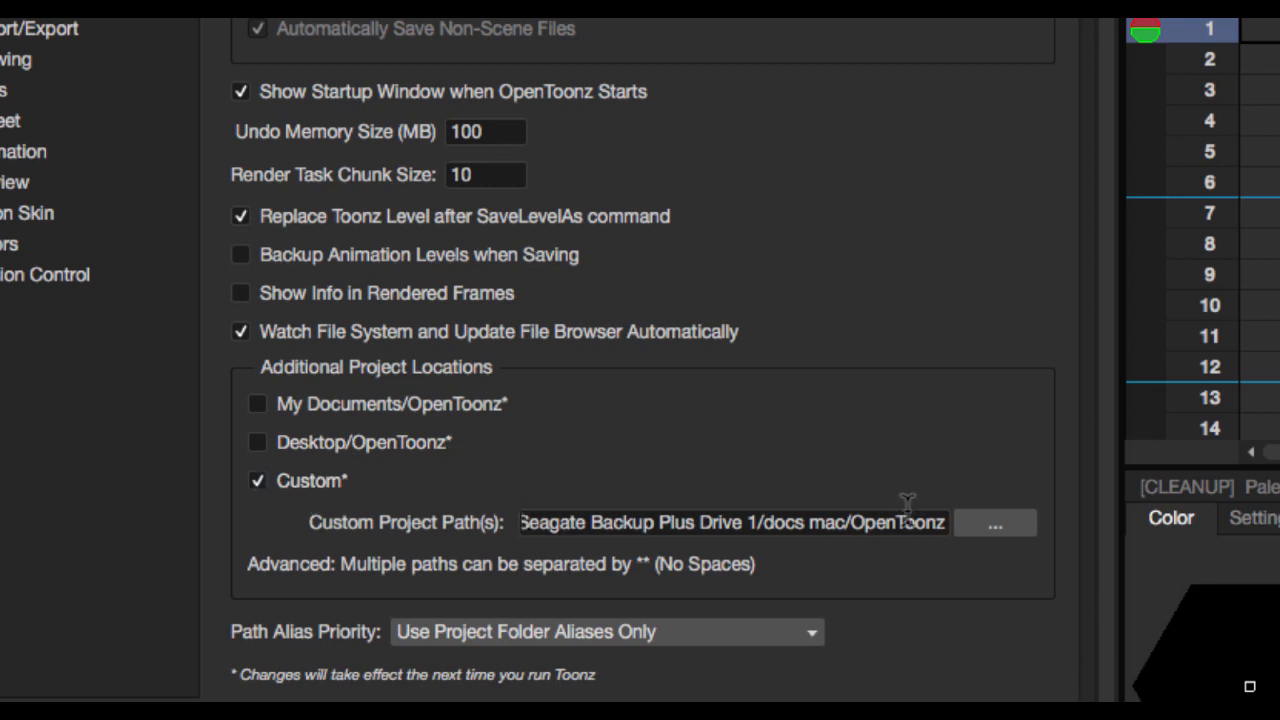
drag(850, 517, 986, 522)
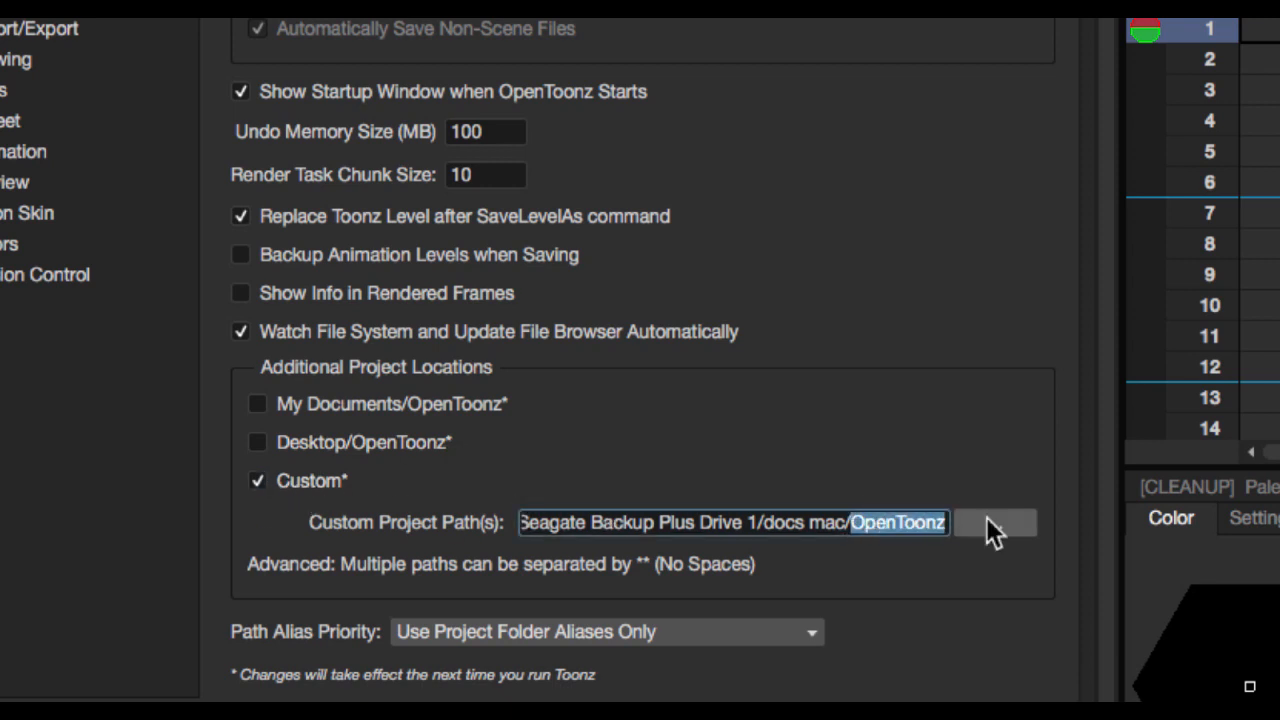
click(887, 522)
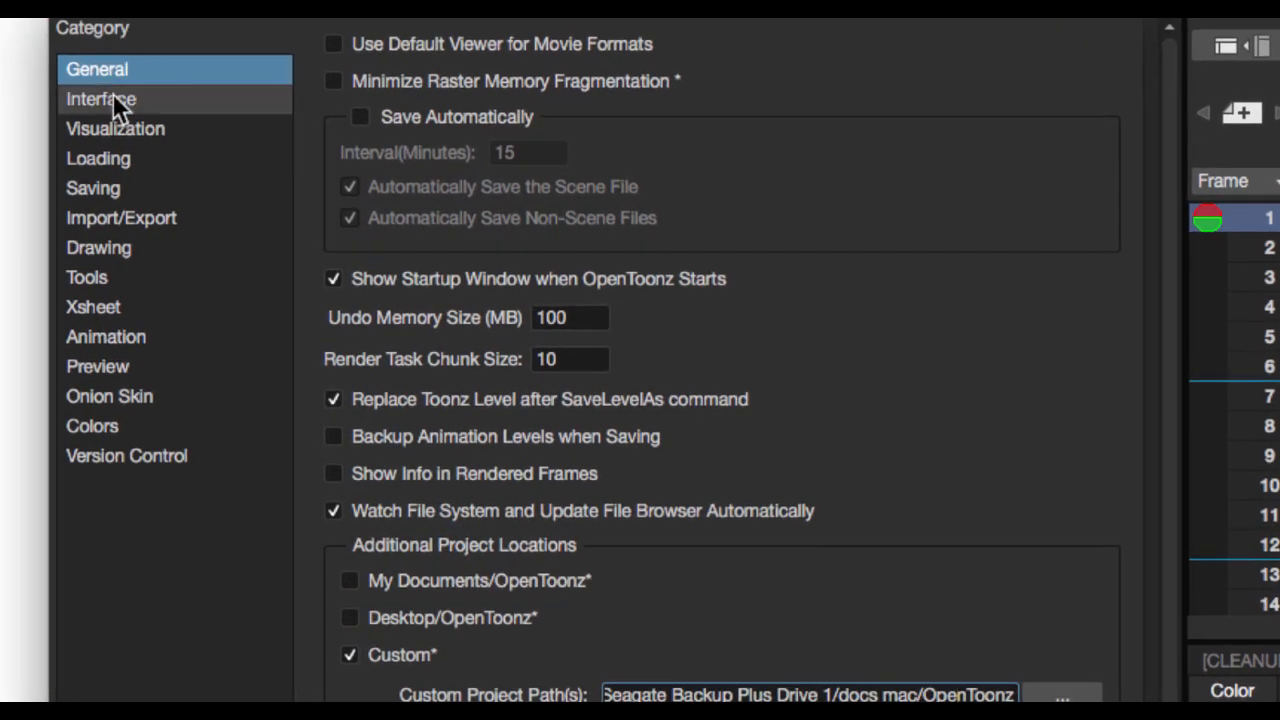
- Try the Light and Blue interface themes, return to Dark, and view the available interface languages
click(300, 172)
click(492, 48)
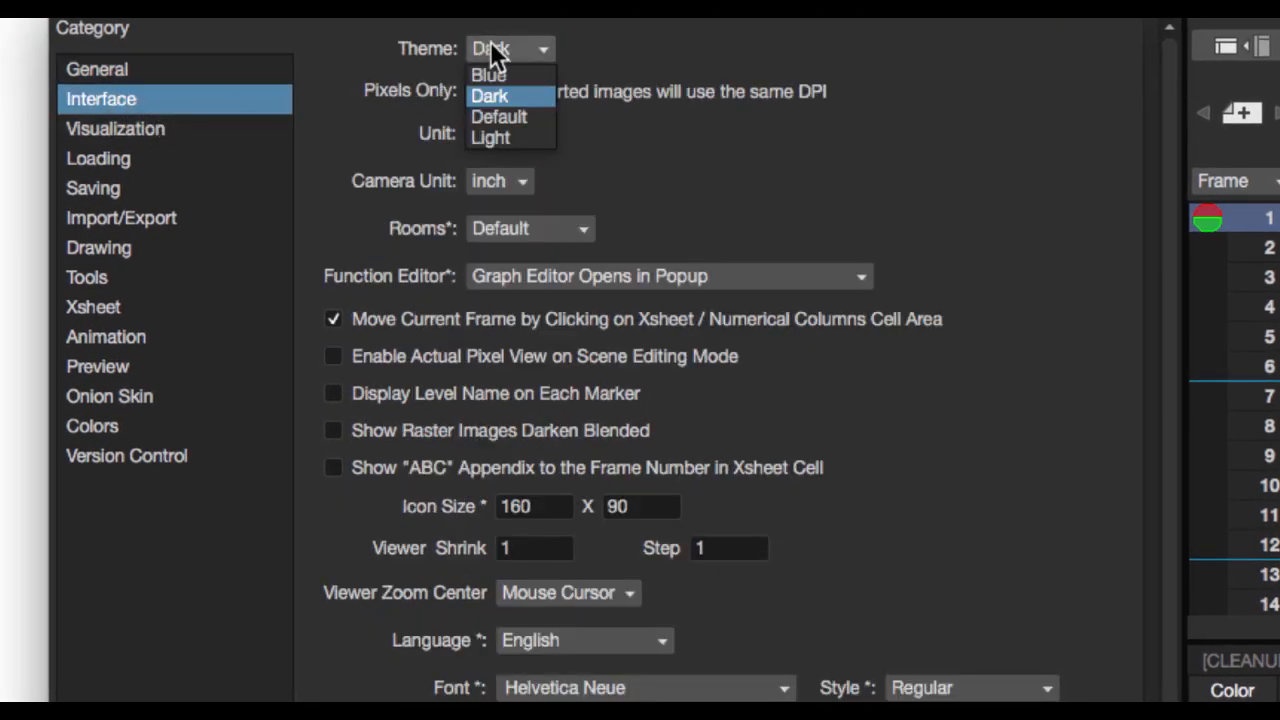
click(510, 138)
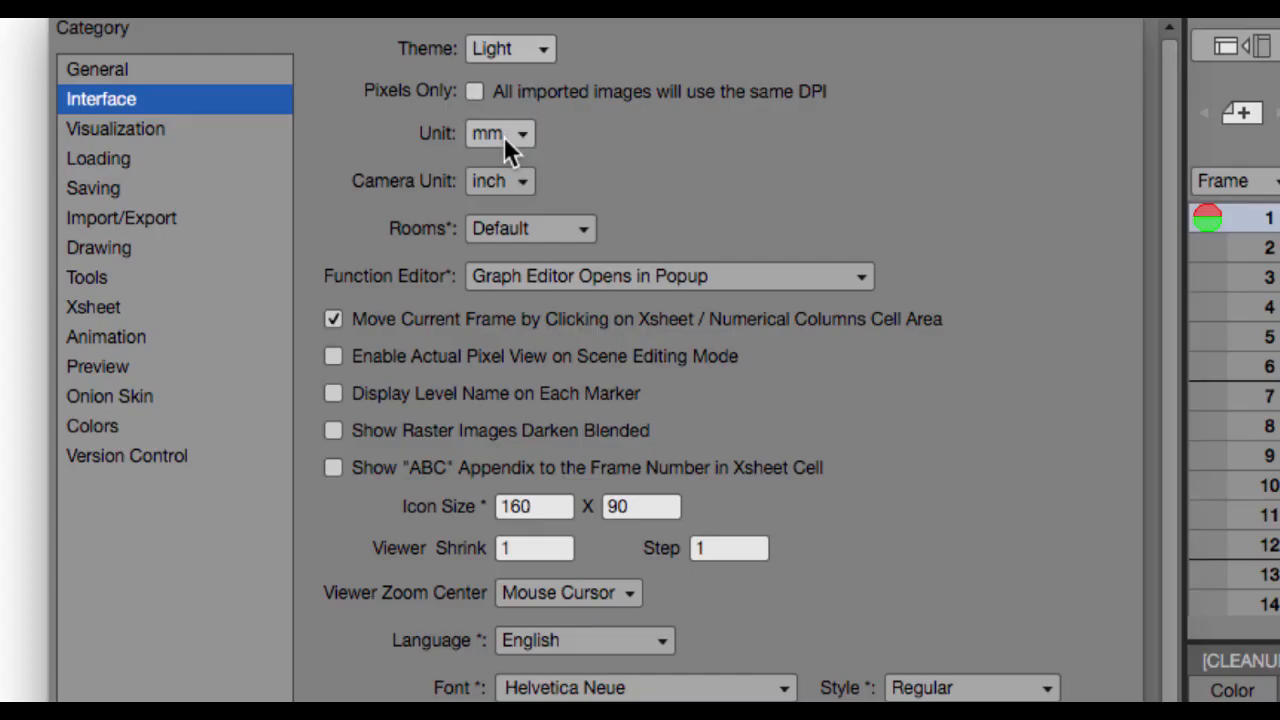
click(511, 53)
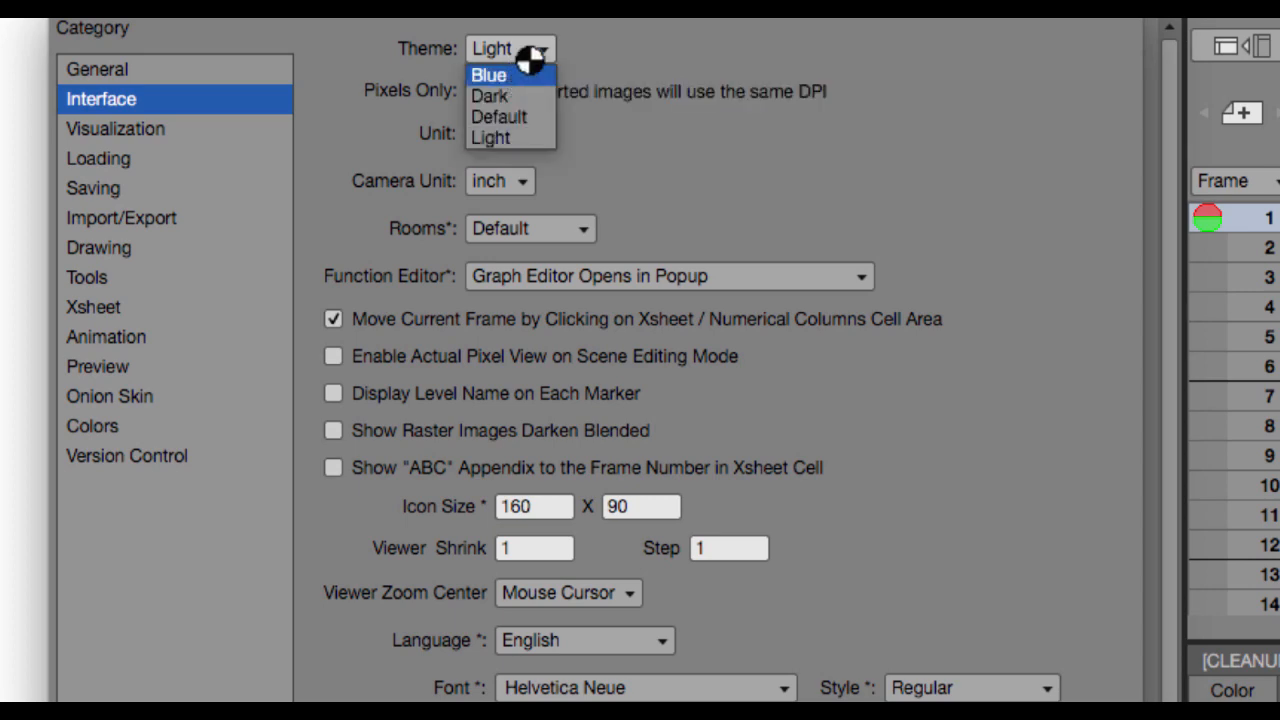
click(516, 40)
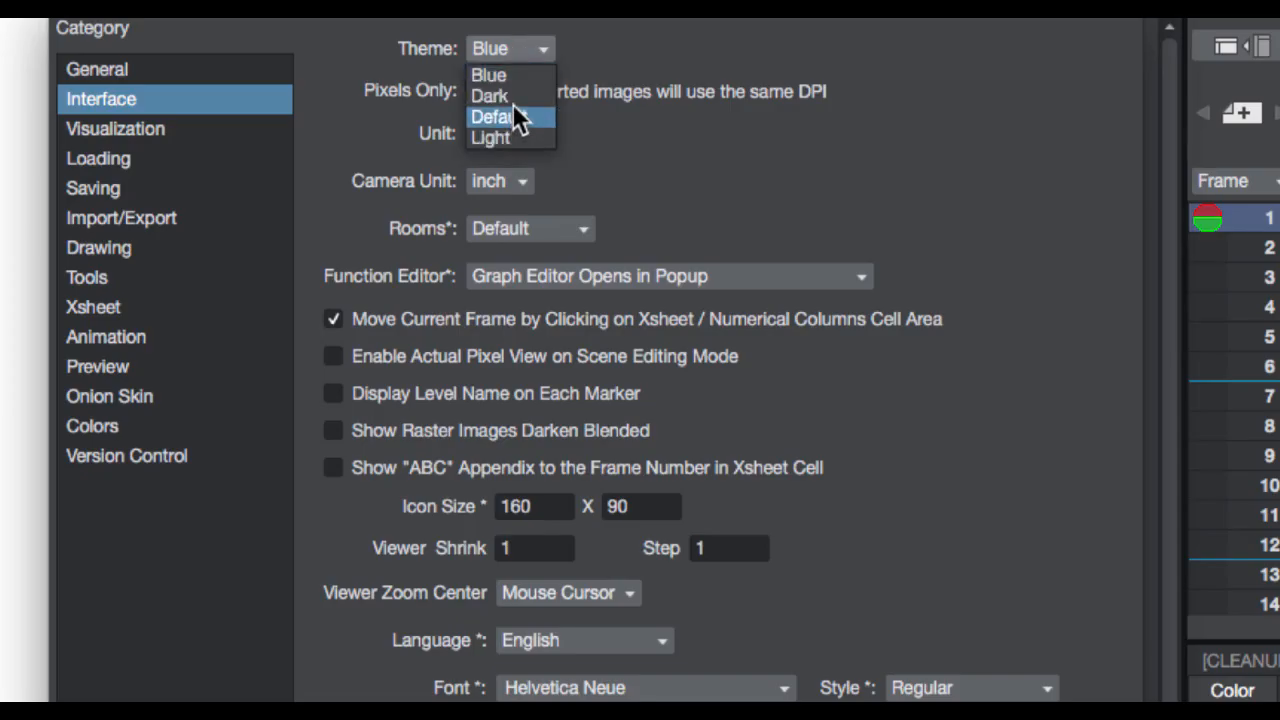
click(516, 97)
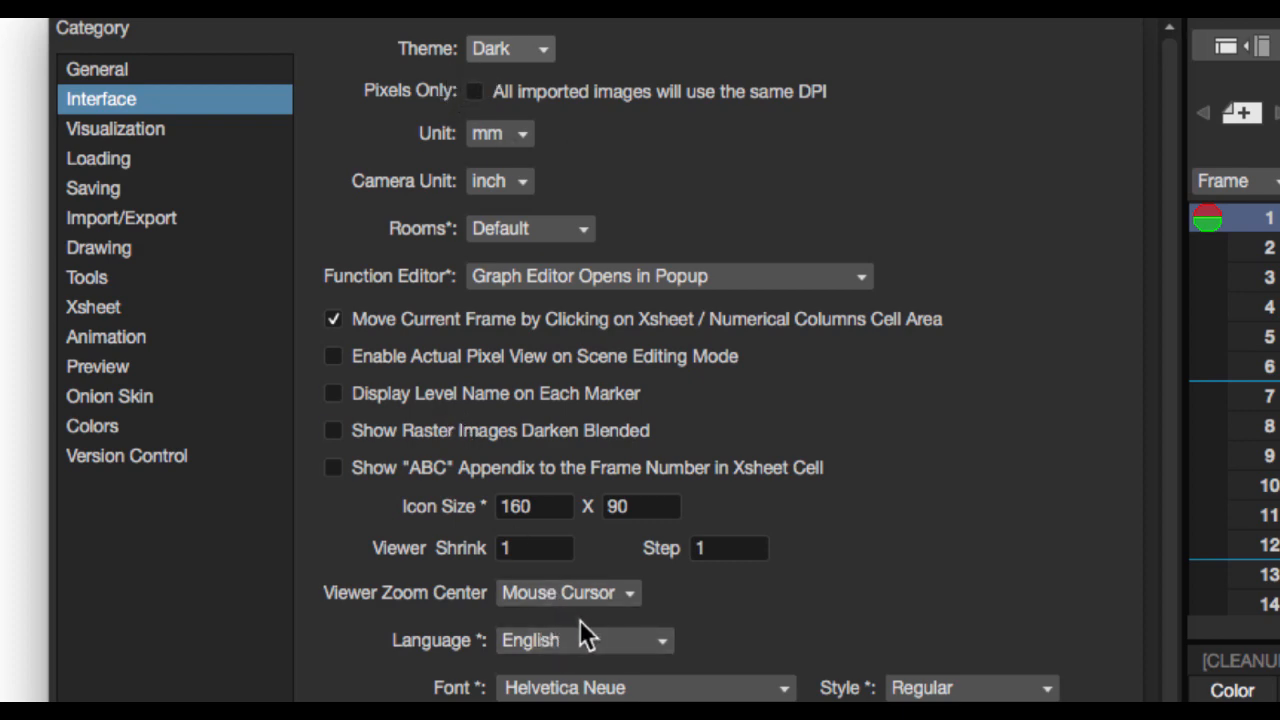
click(600, 638)
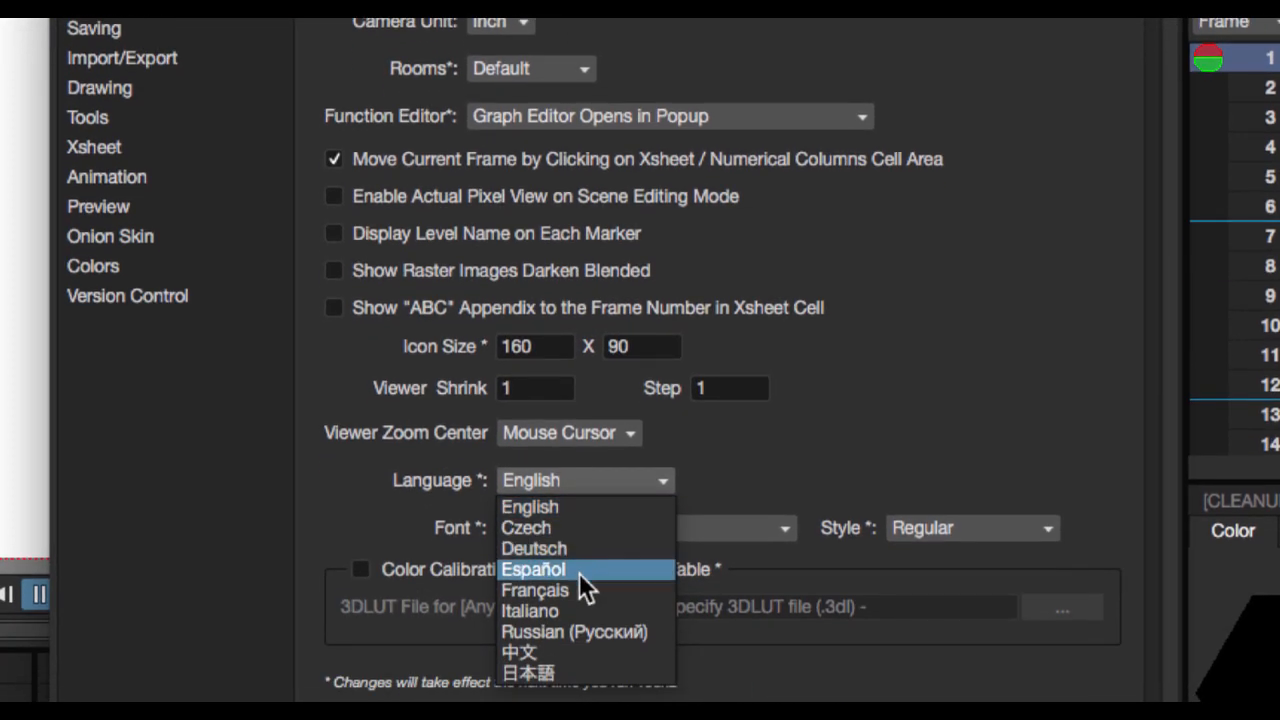
click(577, 474)
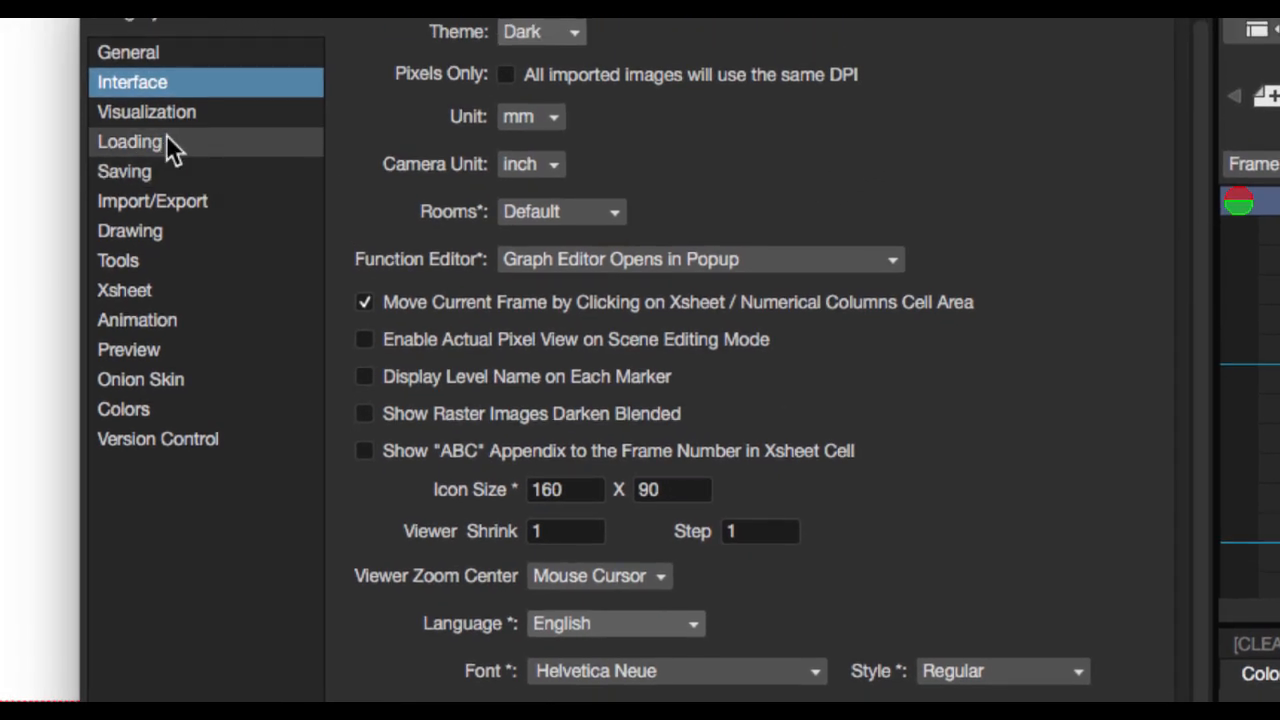
- Examine the loading preferences and the FFmpeg path in the import/export preferences
click(166, 140)
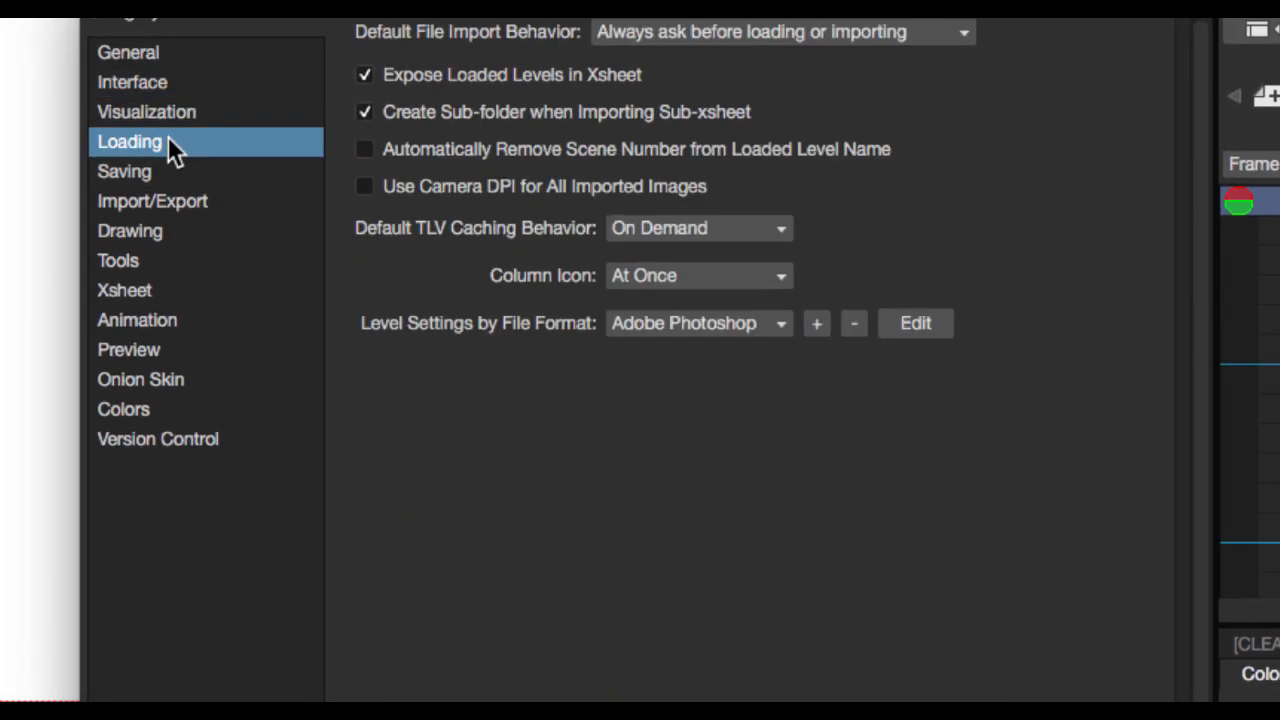
click(200, 201)
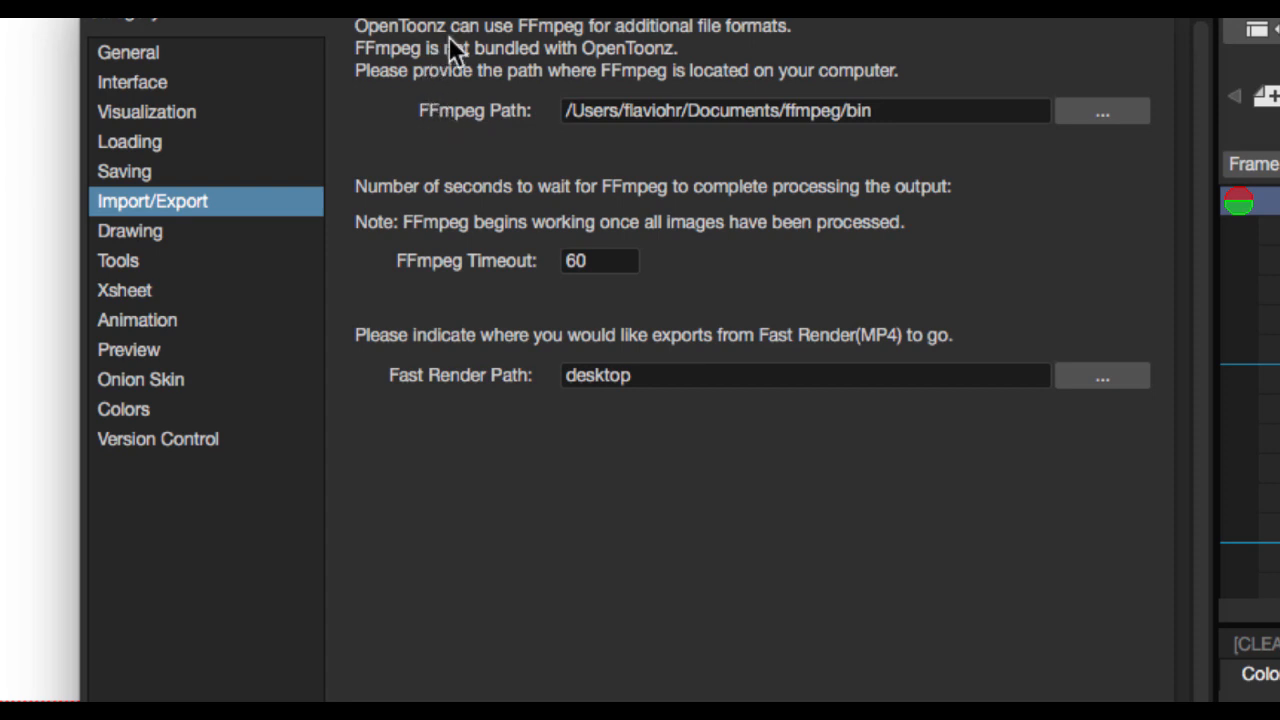
drag(566, 110, 1055, 108)
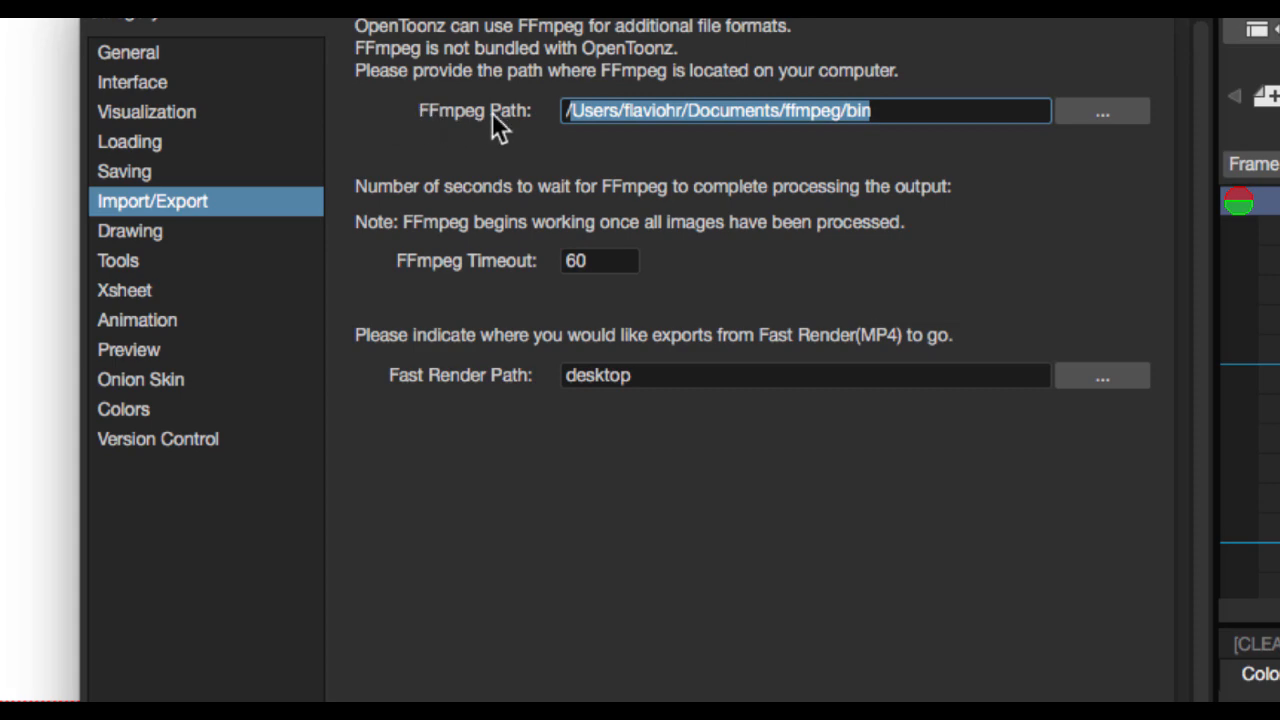
click(608, 111)
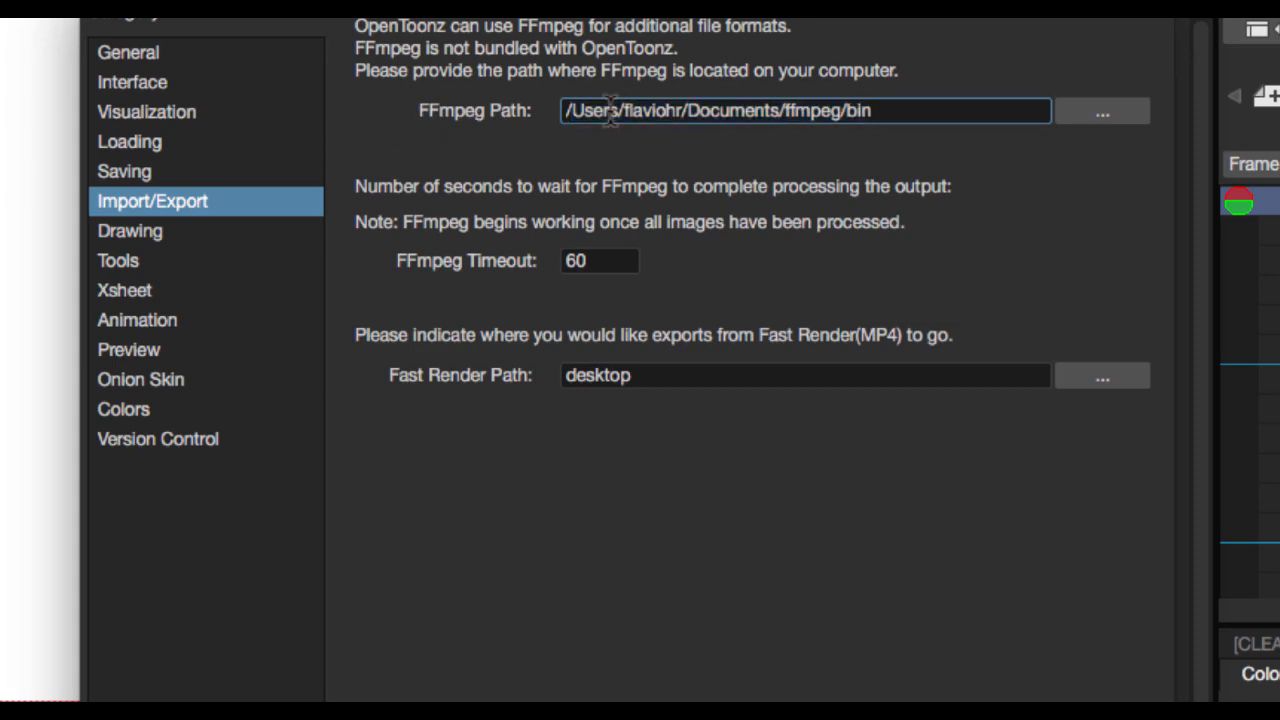
- Switch to Google Chrome and search the web for "ffmpeg"
click(77, 600)
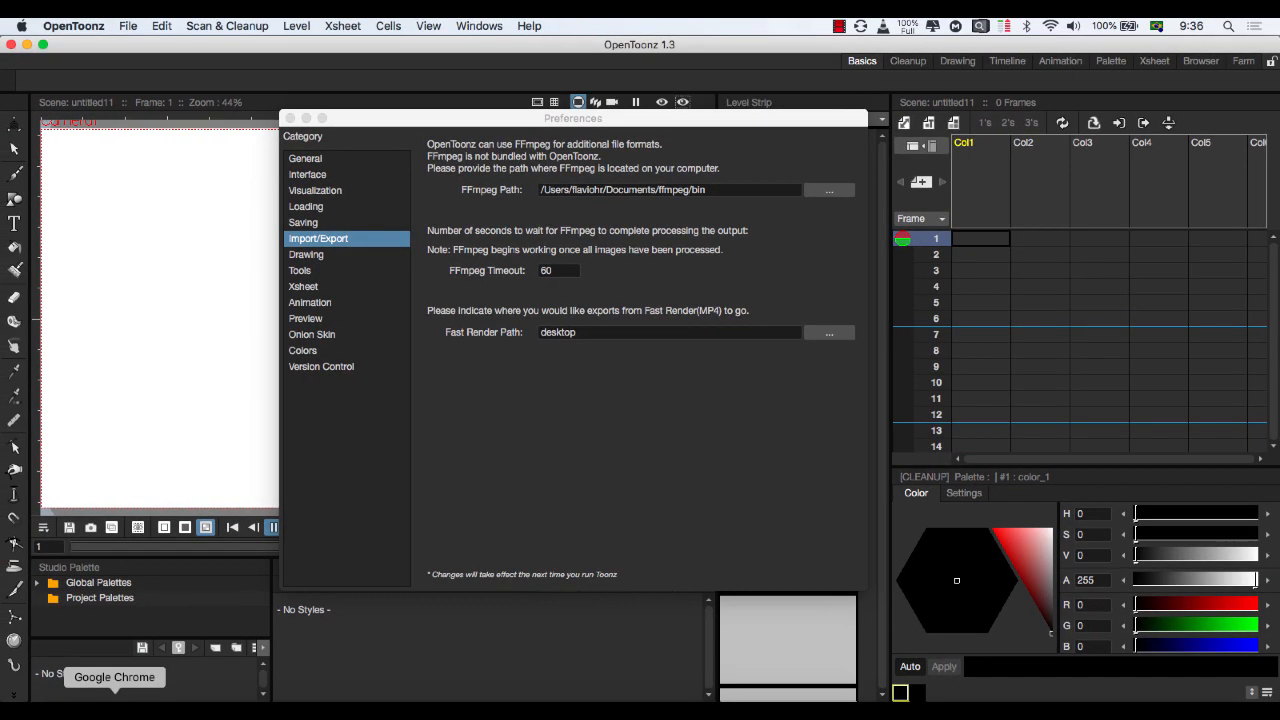
click(114, 700)
click(417, 83)
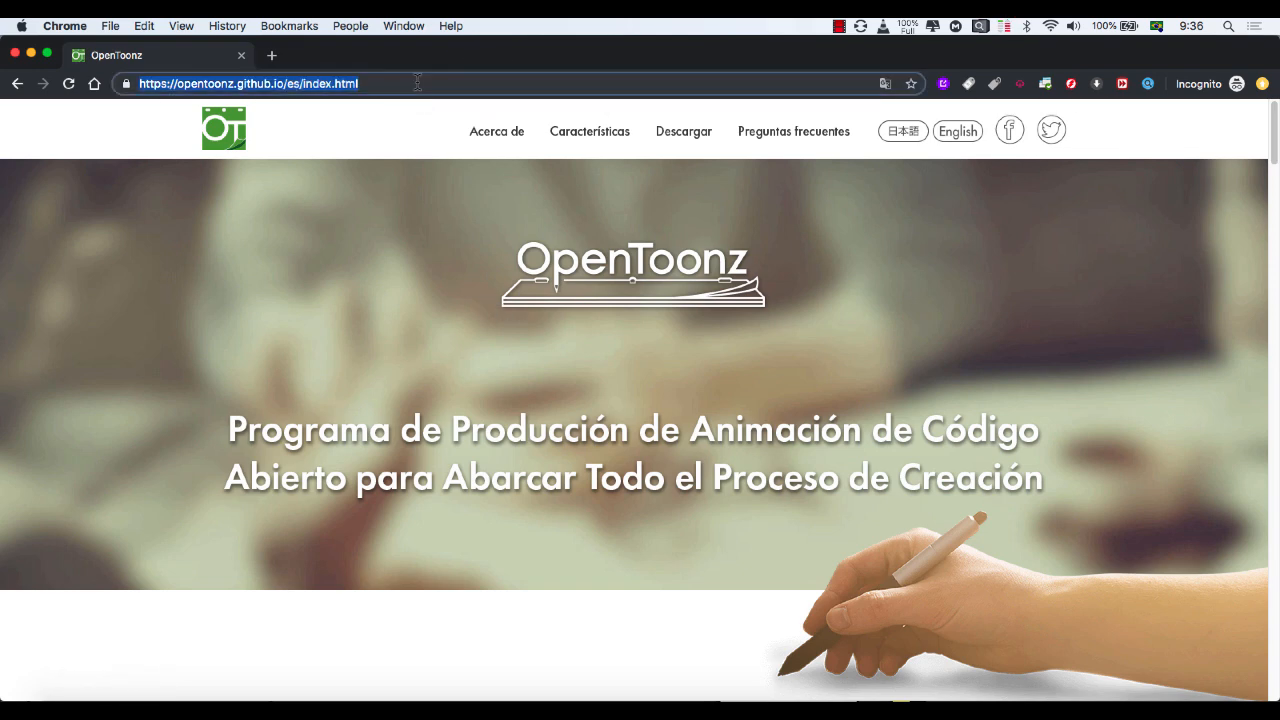
text(ffmpeg)
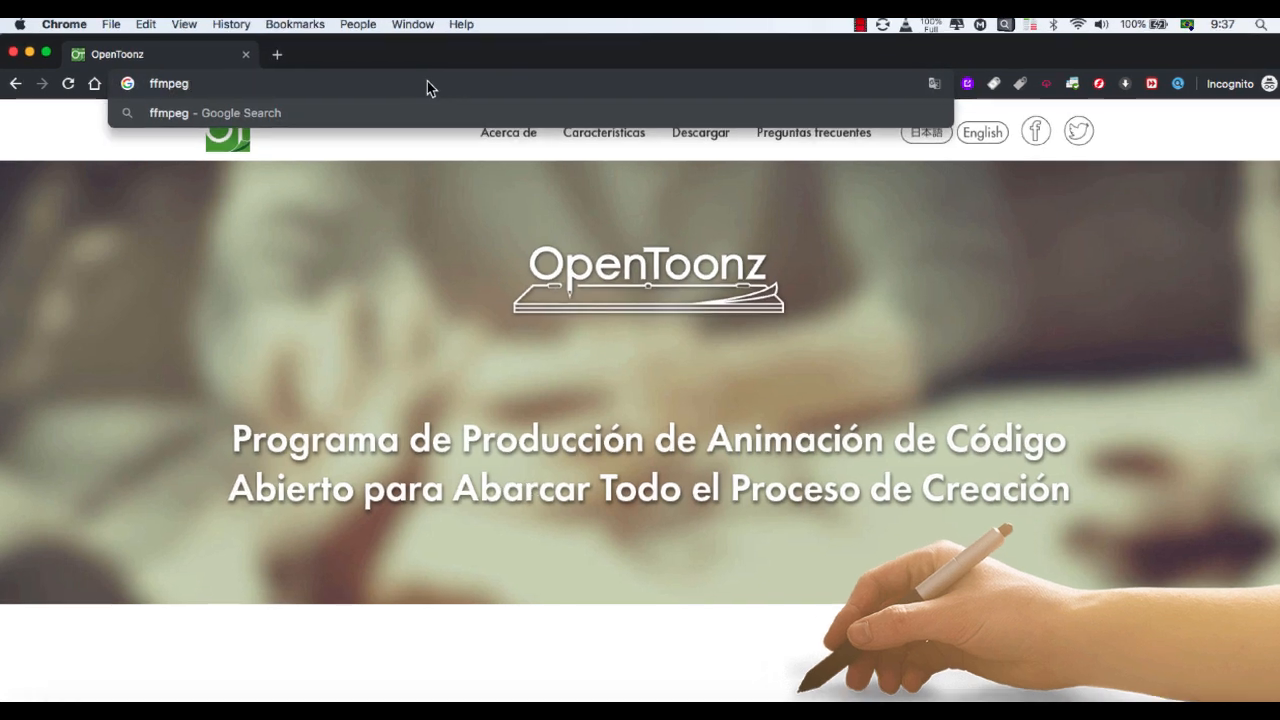
key(Return)
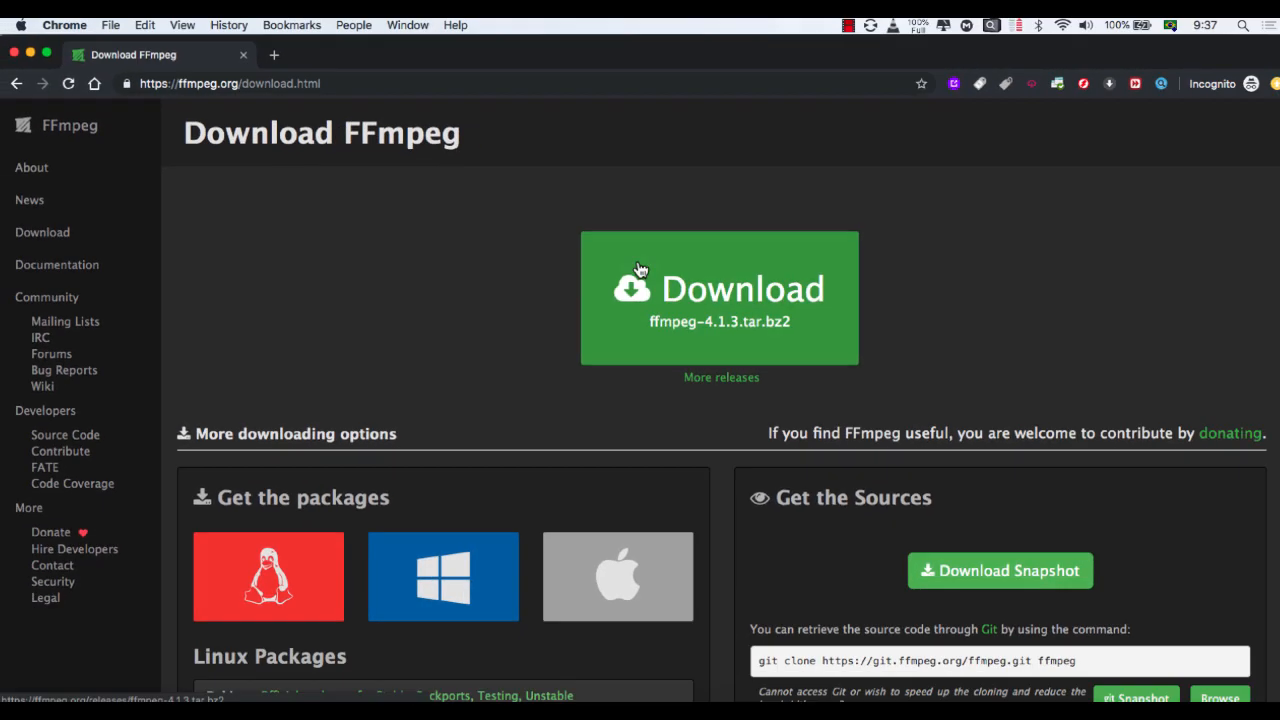
- Find the Windows packages on the FFmpeg download page and open the Windows builds site
scroll(503, 240, down, 5)
mouse_move(571, 280)
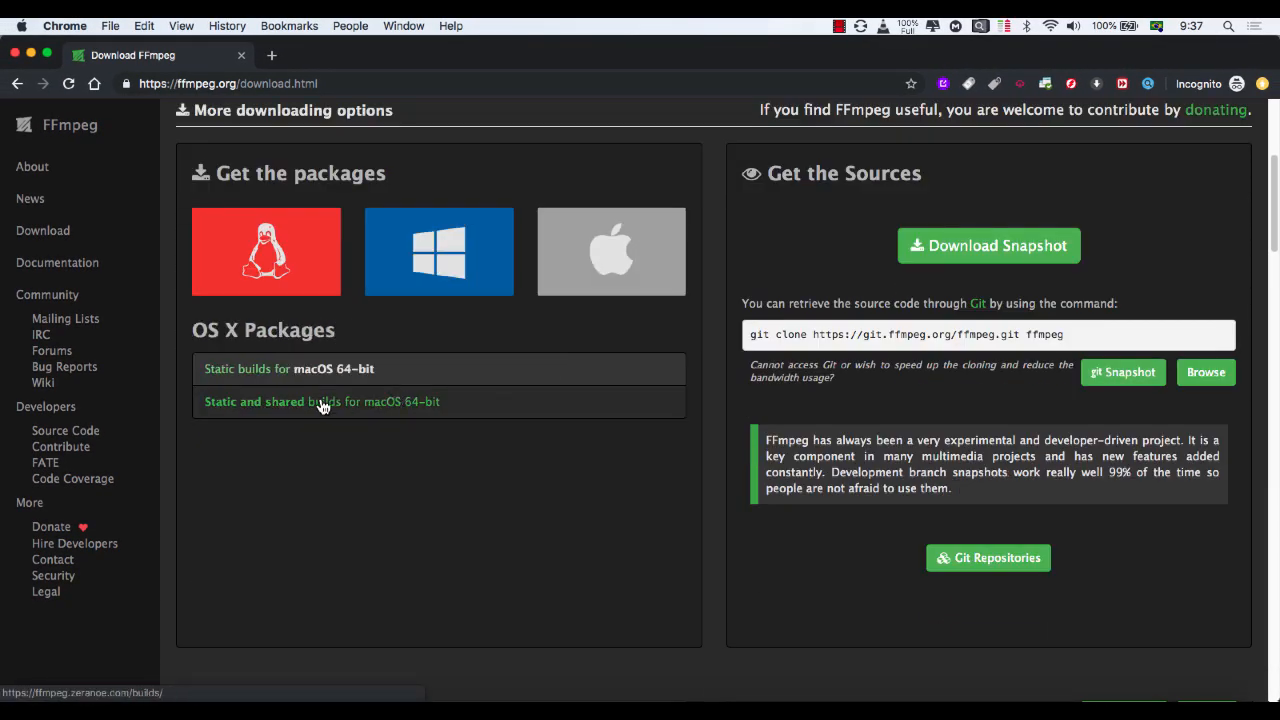
click(418, 262)
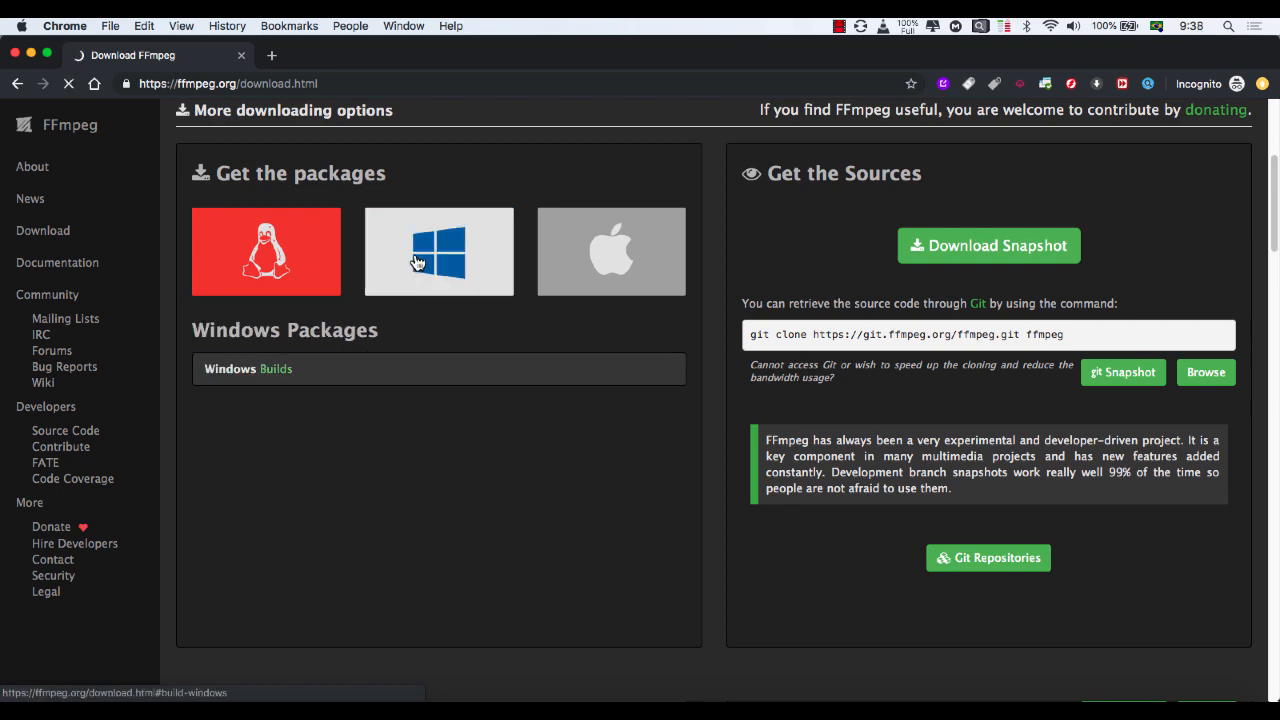
click(300, 369)
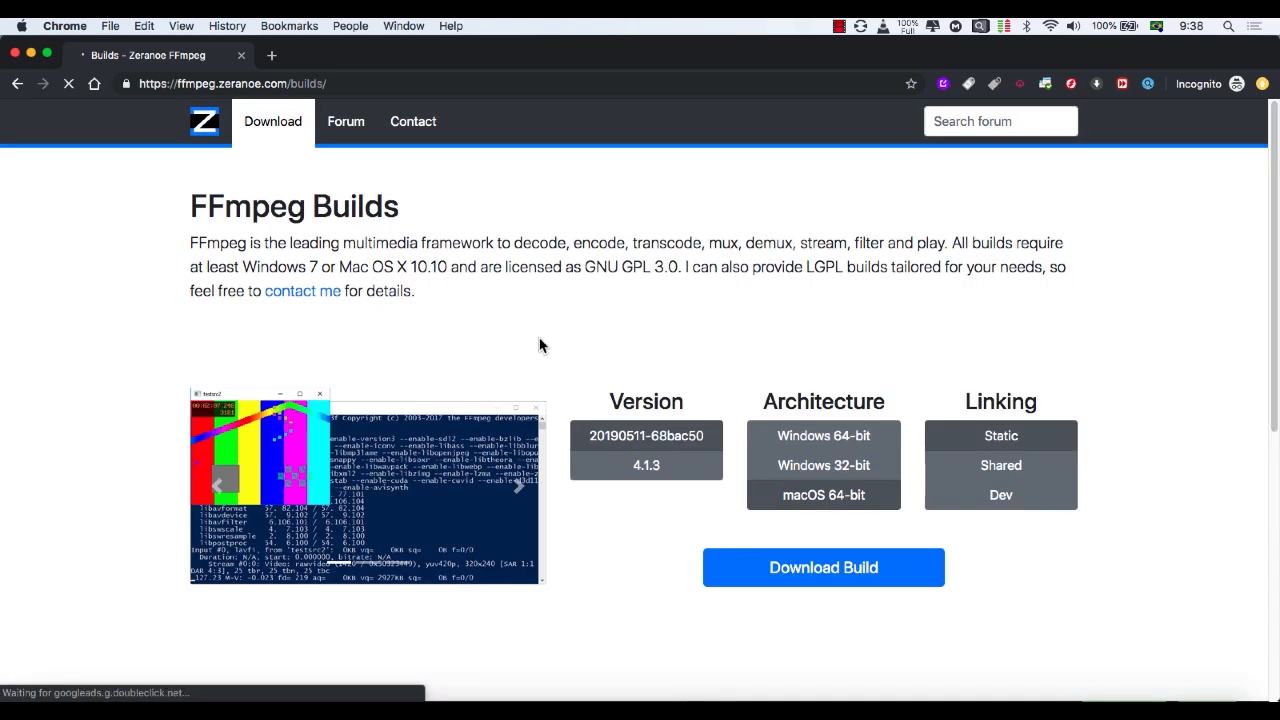
scroll(597, 381, down, 5)
scroll(485, 390, down, 2)
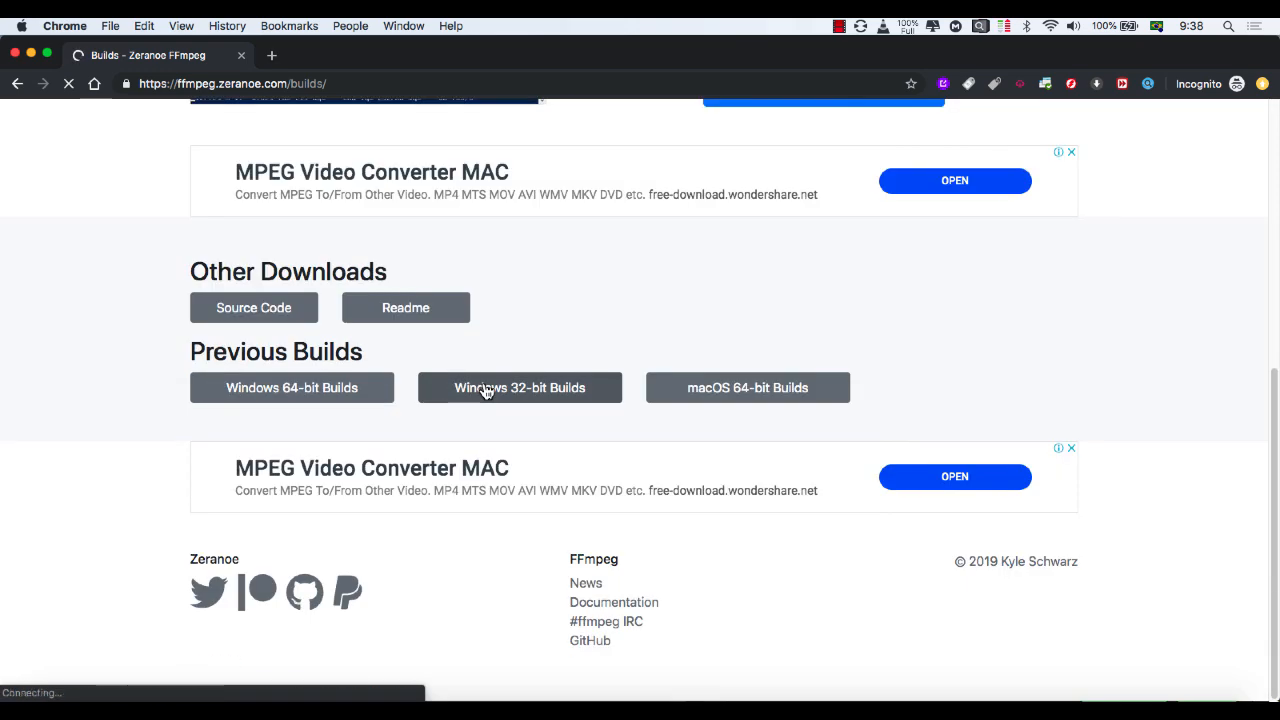
scroll(485, 390, up, 10)
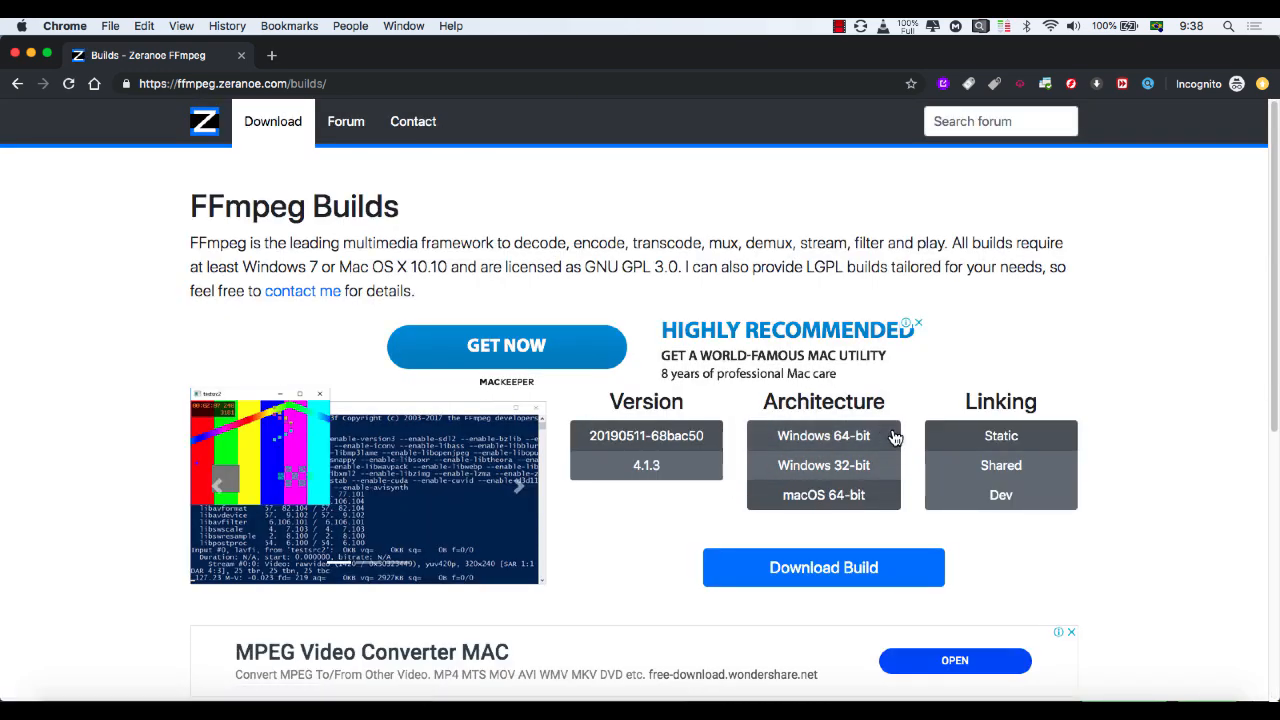
click(832, 435)
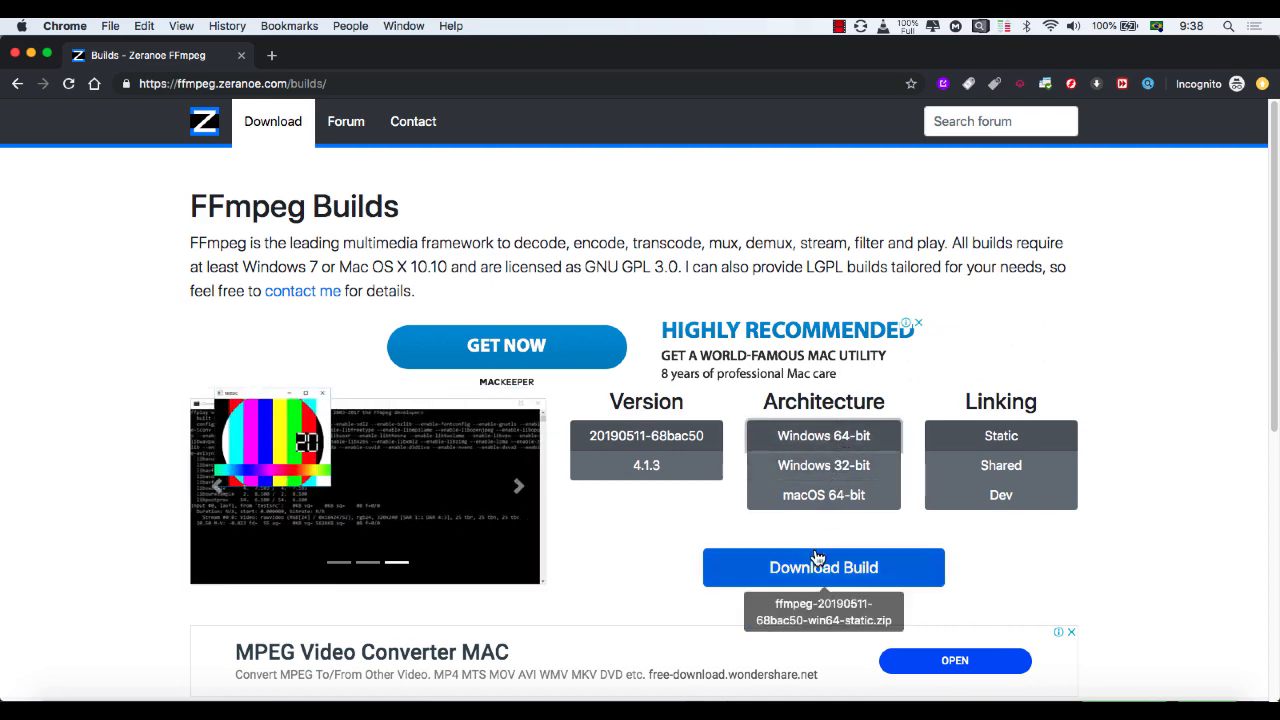
click(775, 569)
key(Right)
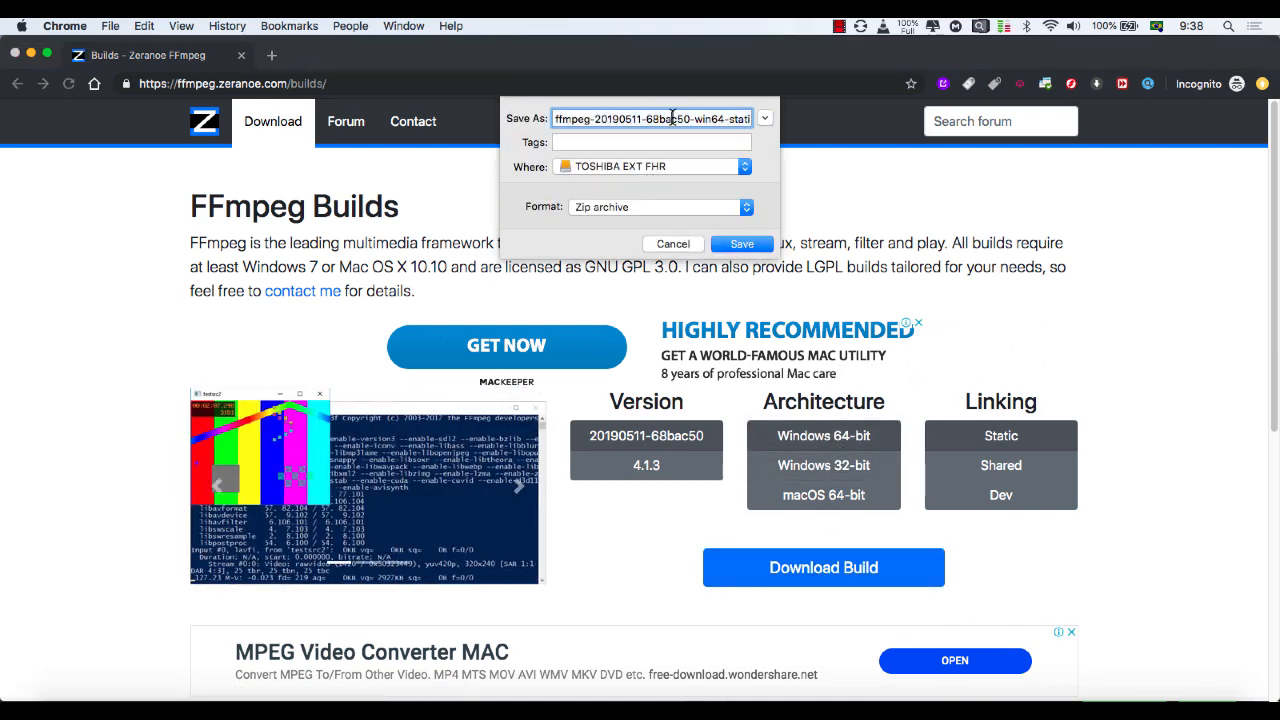
click(674, 246)
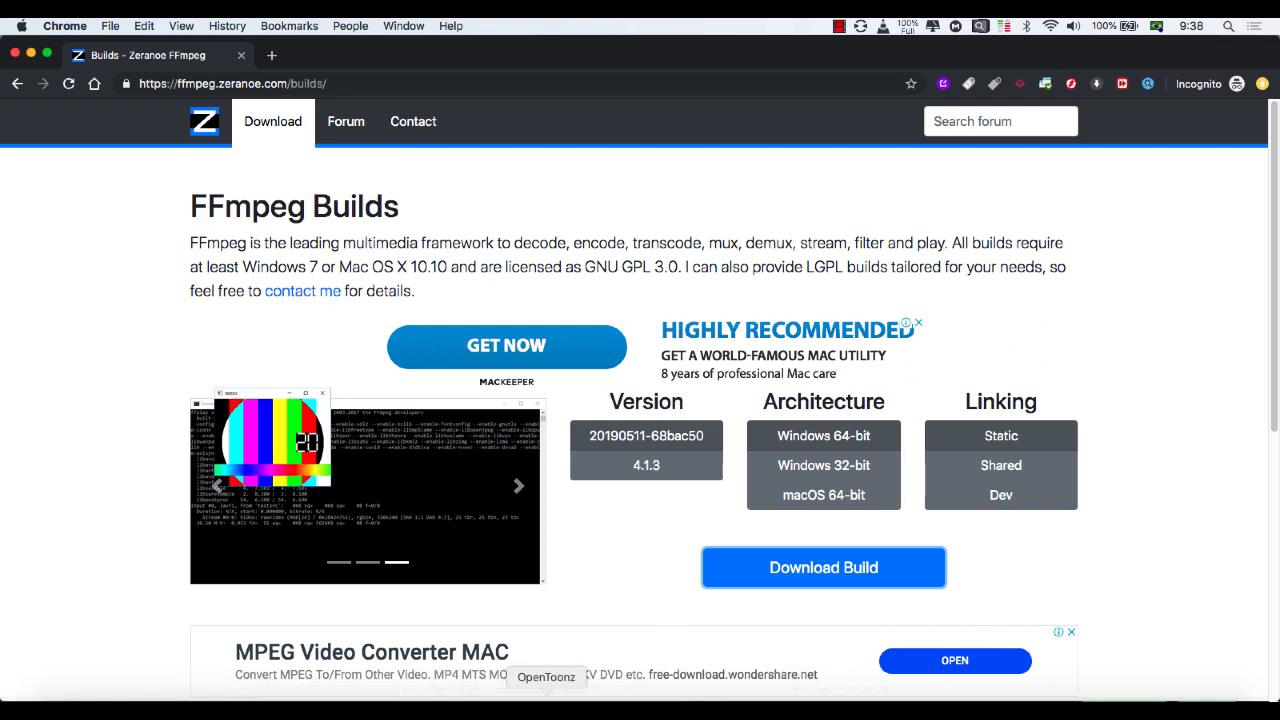
- Switch to OpenToonz and open its preferences
click(546, 699)
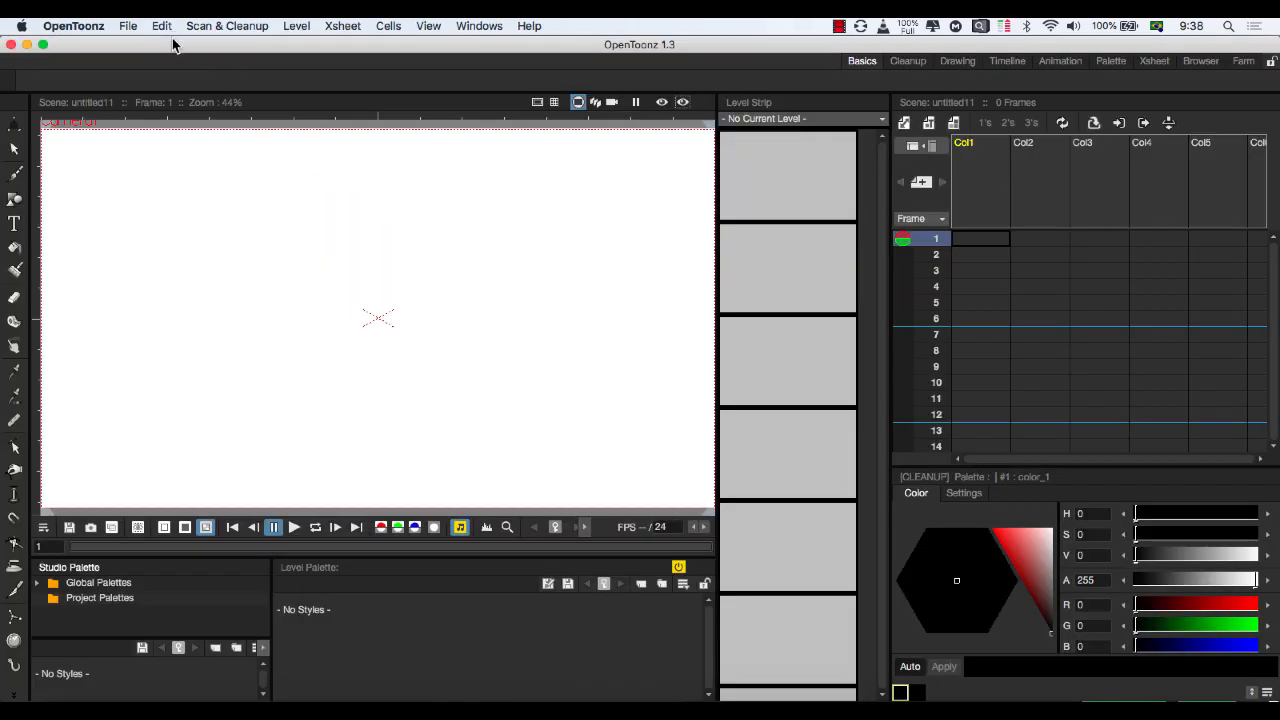
click(135, 27)
mouse_move(100, 26)
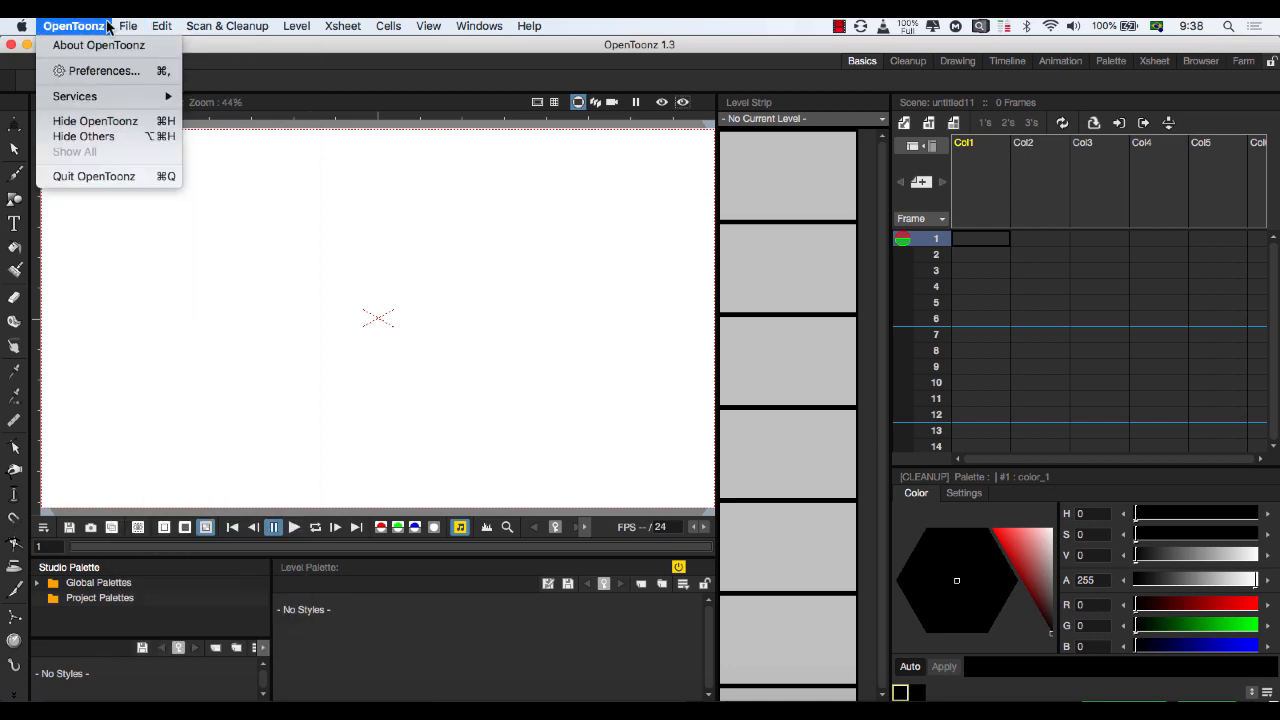
click(91, 71)
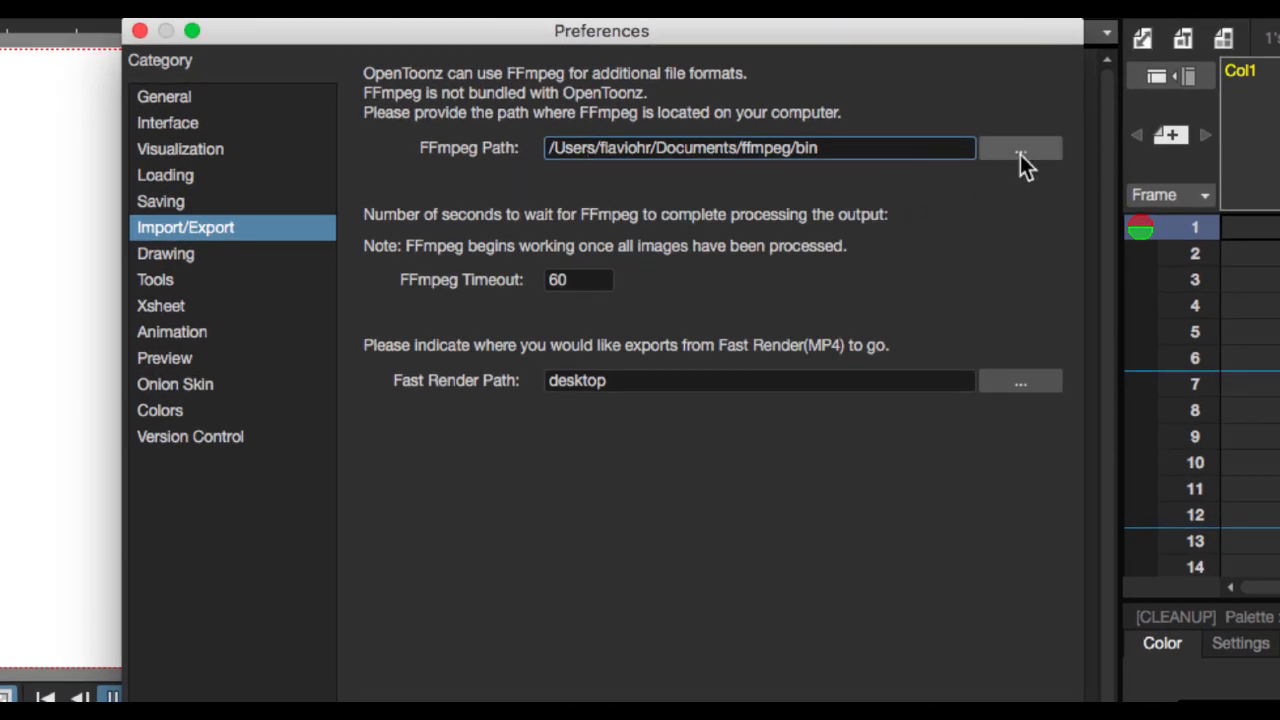
- Set the FFmpeg path to the bin folder inside the ffmpeg folder in My Documents
click(1020, 154)
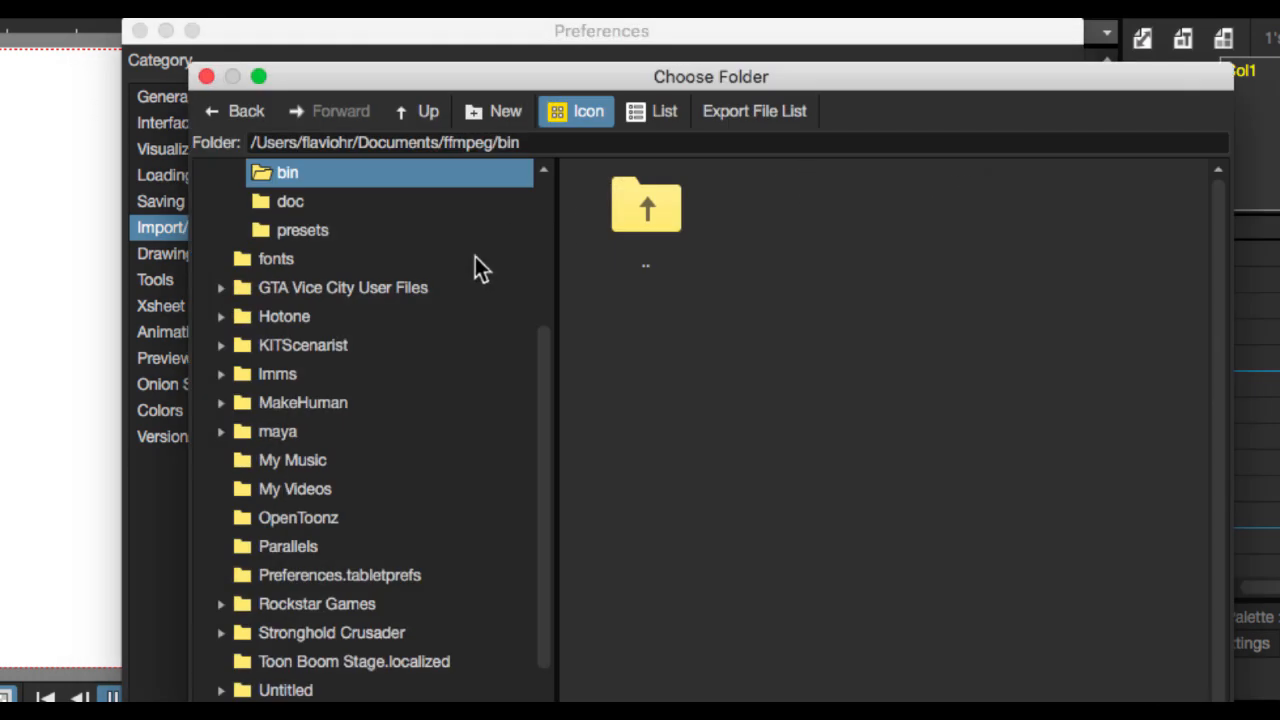
scroll(472, 267, down, 2)
scroll(472, 267, up, 4)
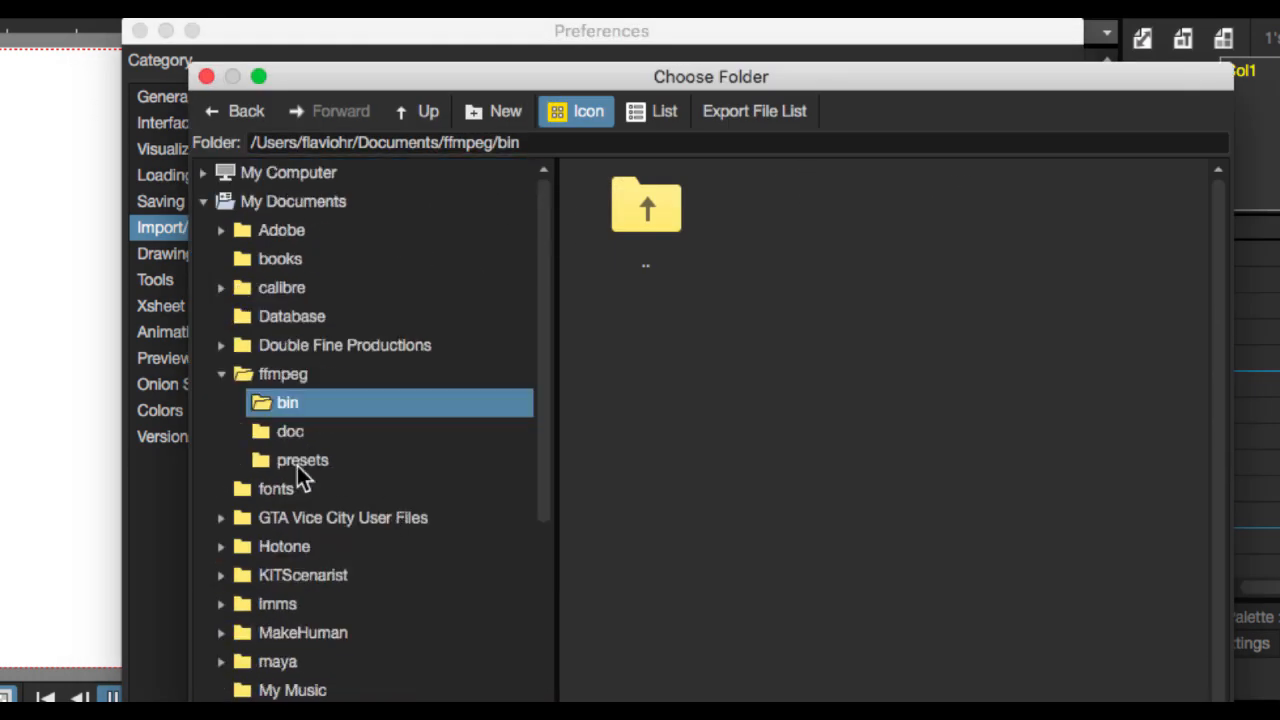
click(293, 372)
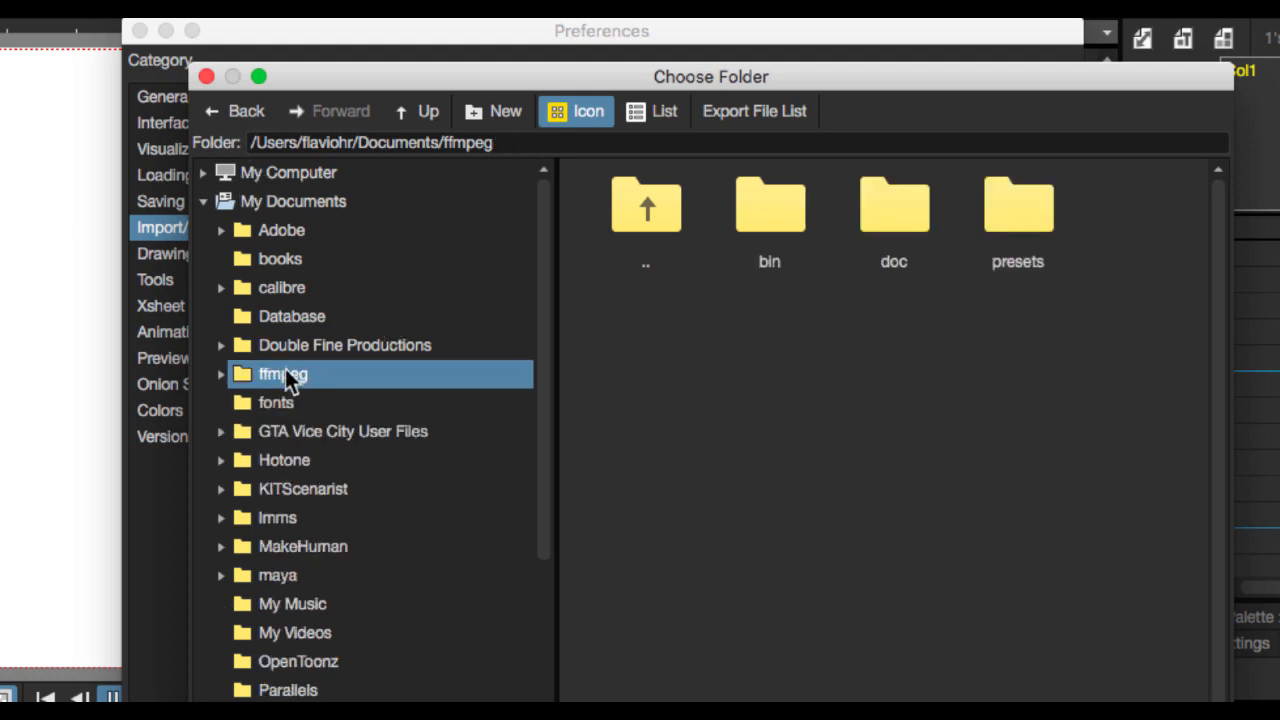
double_click(770, 209)
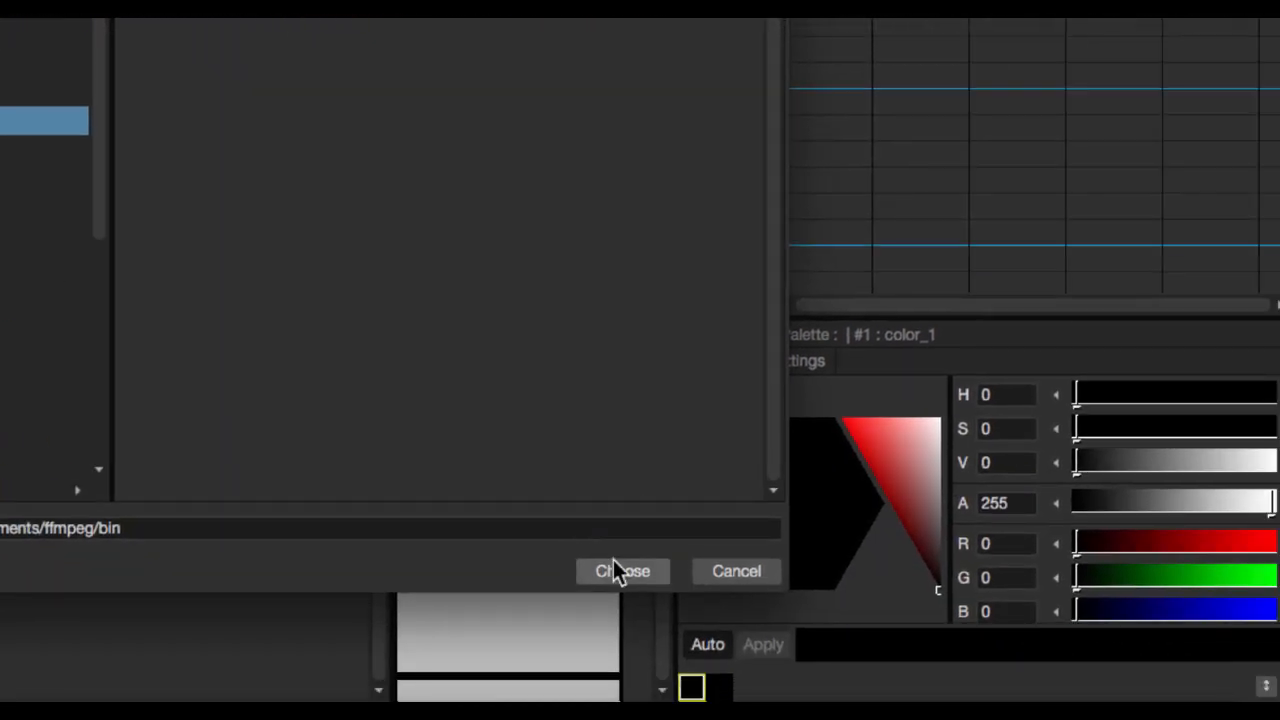
click(612, 573)
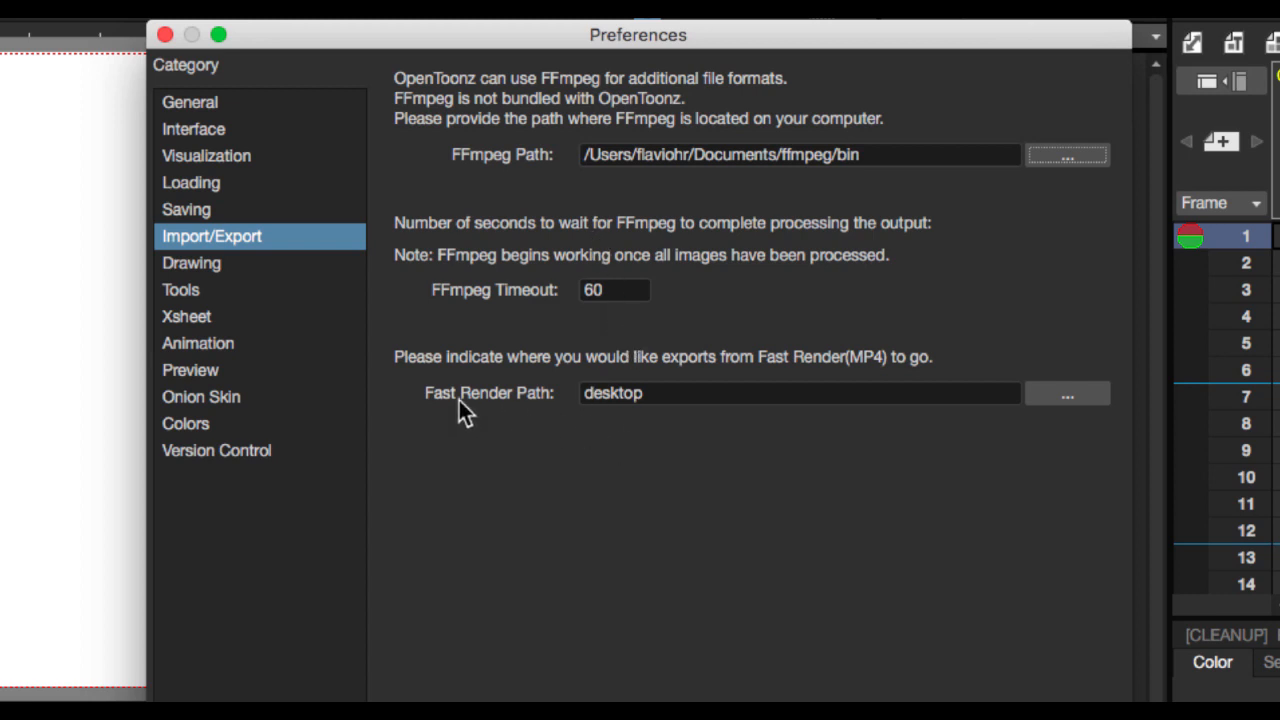
- Examine the Fast Render path in the import/export preferences
click(657, 394)
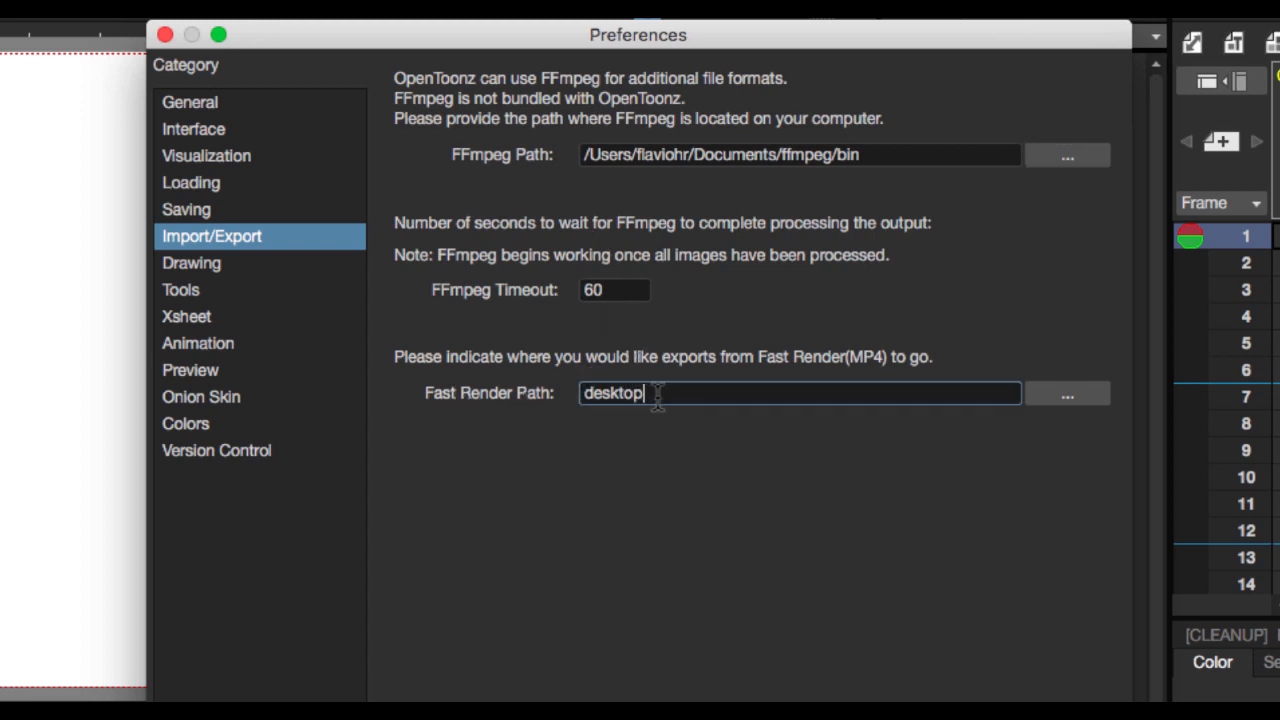
drag(657, 394, 585, 393)
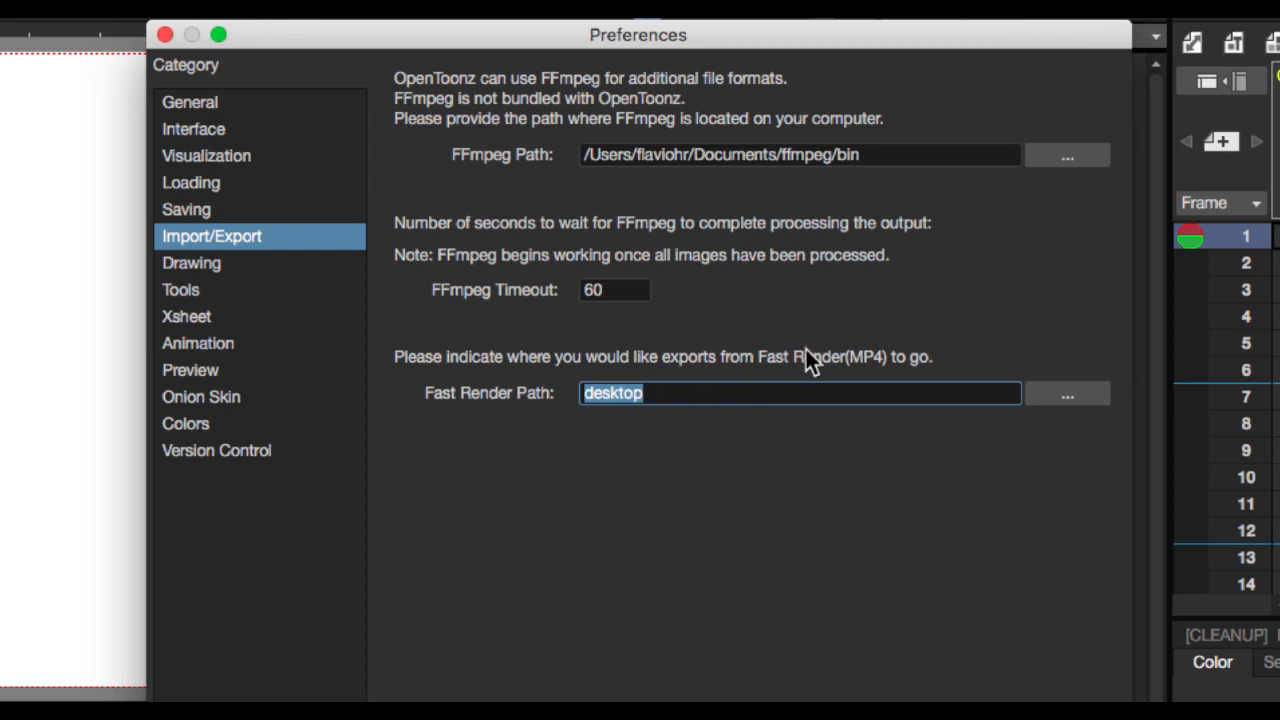
click(750, 393)
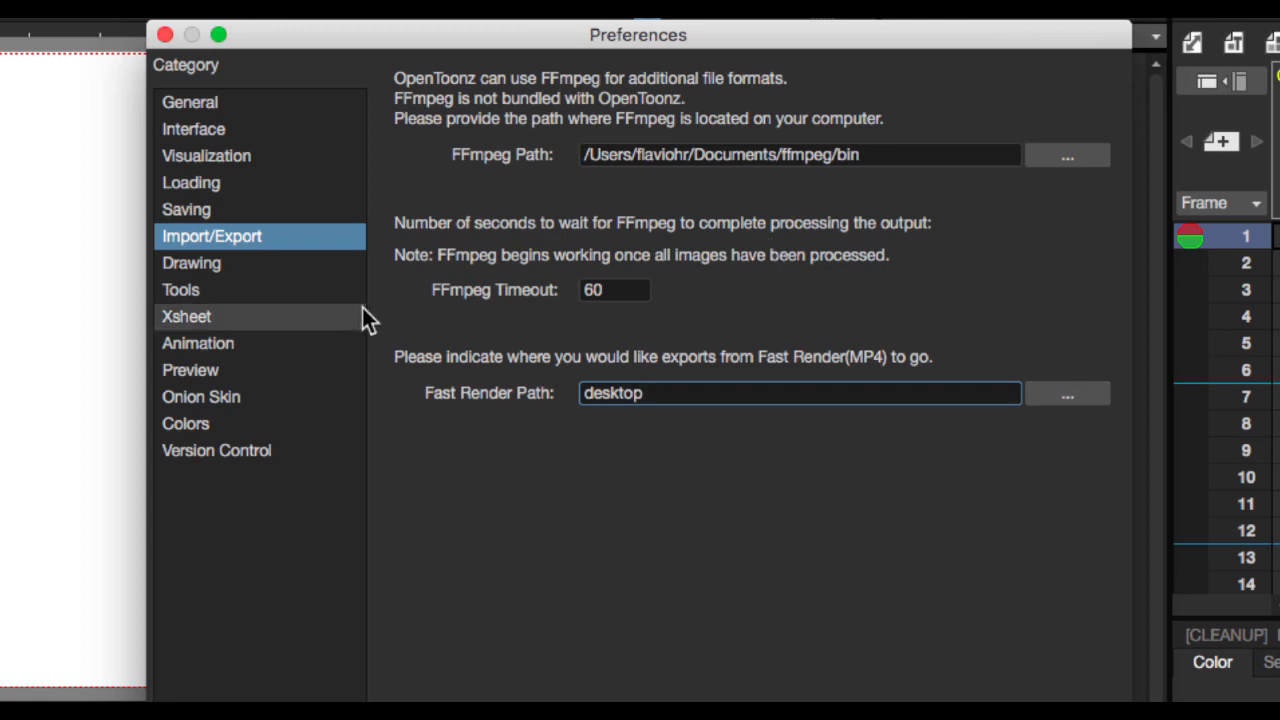
- Look through the remaining preference categories, from Drawing to Version Control, and close the preferences
click(222, 263)
click(219, 290)
click(222, 316)
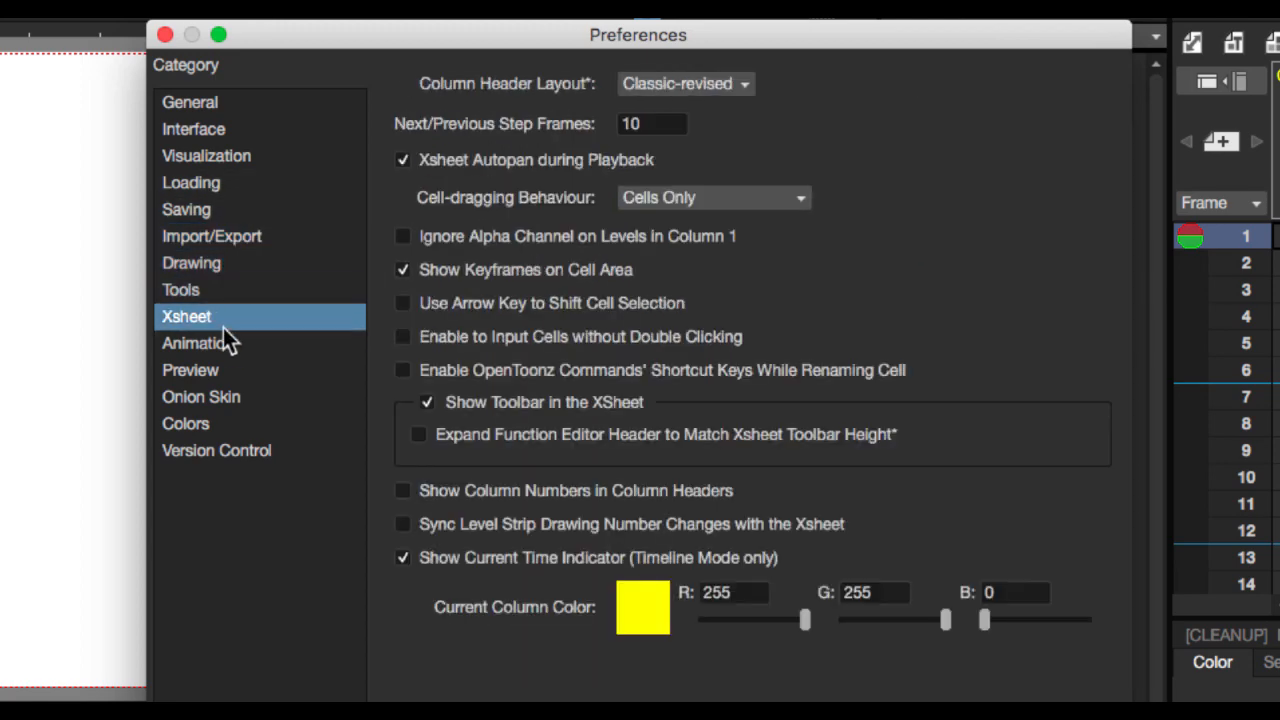
click(223, 343)
click(222, 397)
click(232, 425)
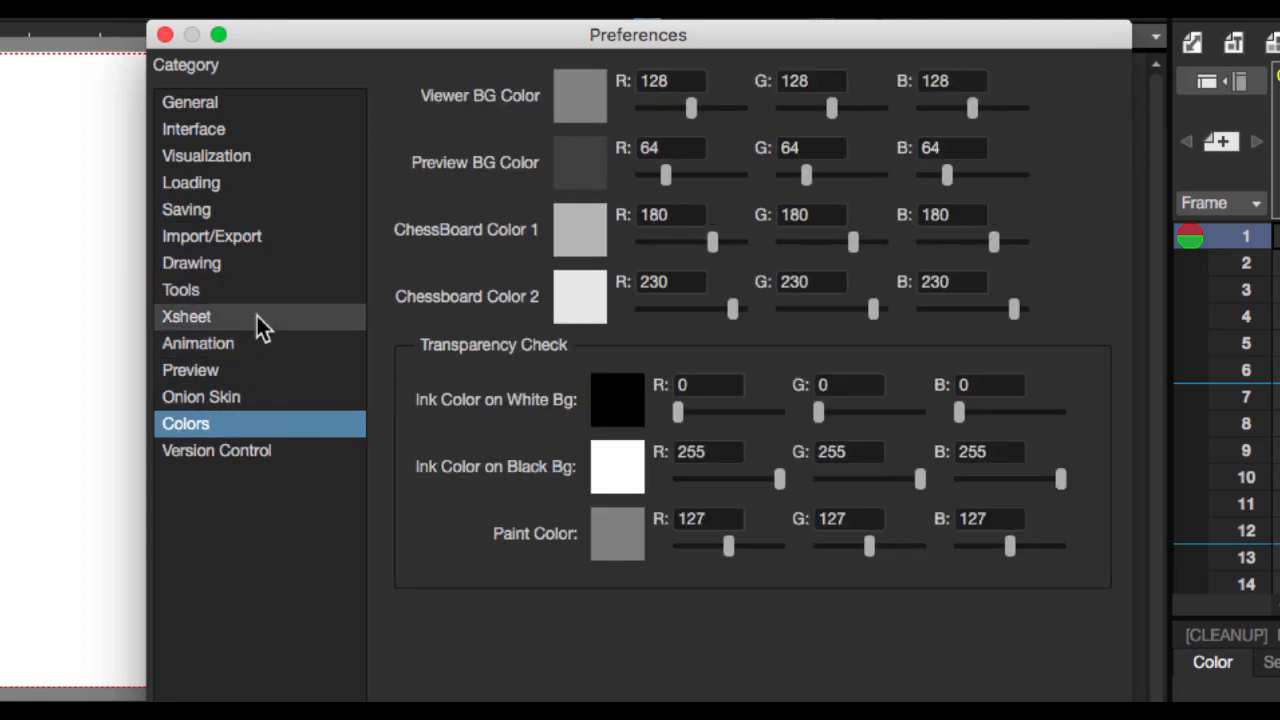
click(260, 316)
click(248, 451)
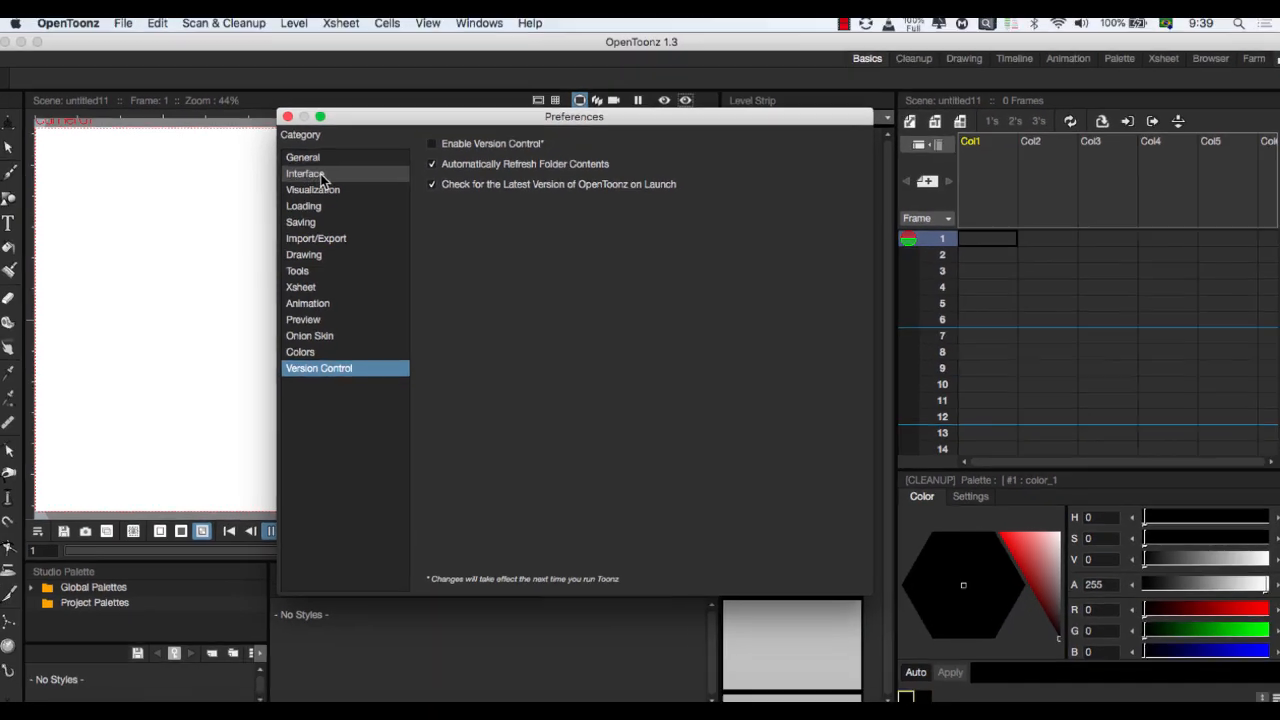
click(190, 102)
click(289, 118)
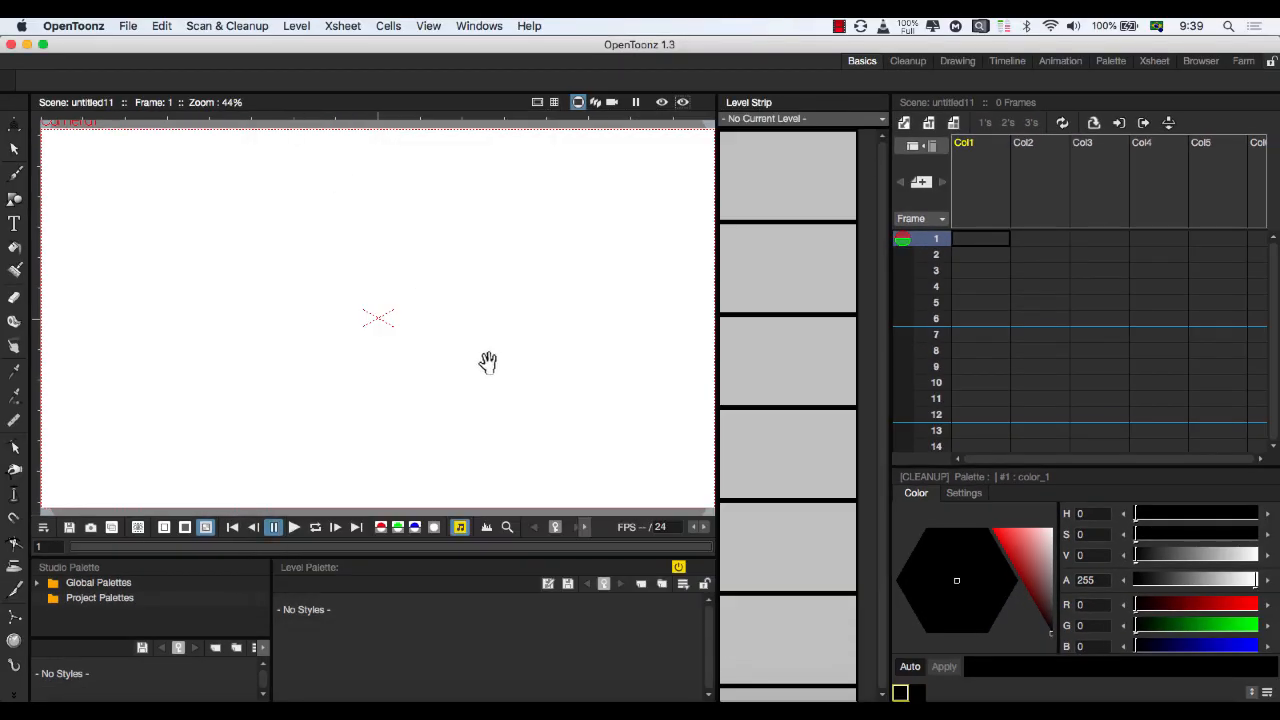
- Close and relaunch OpenToonz, and move its startup window clear of the screen's center
click(11, 44)
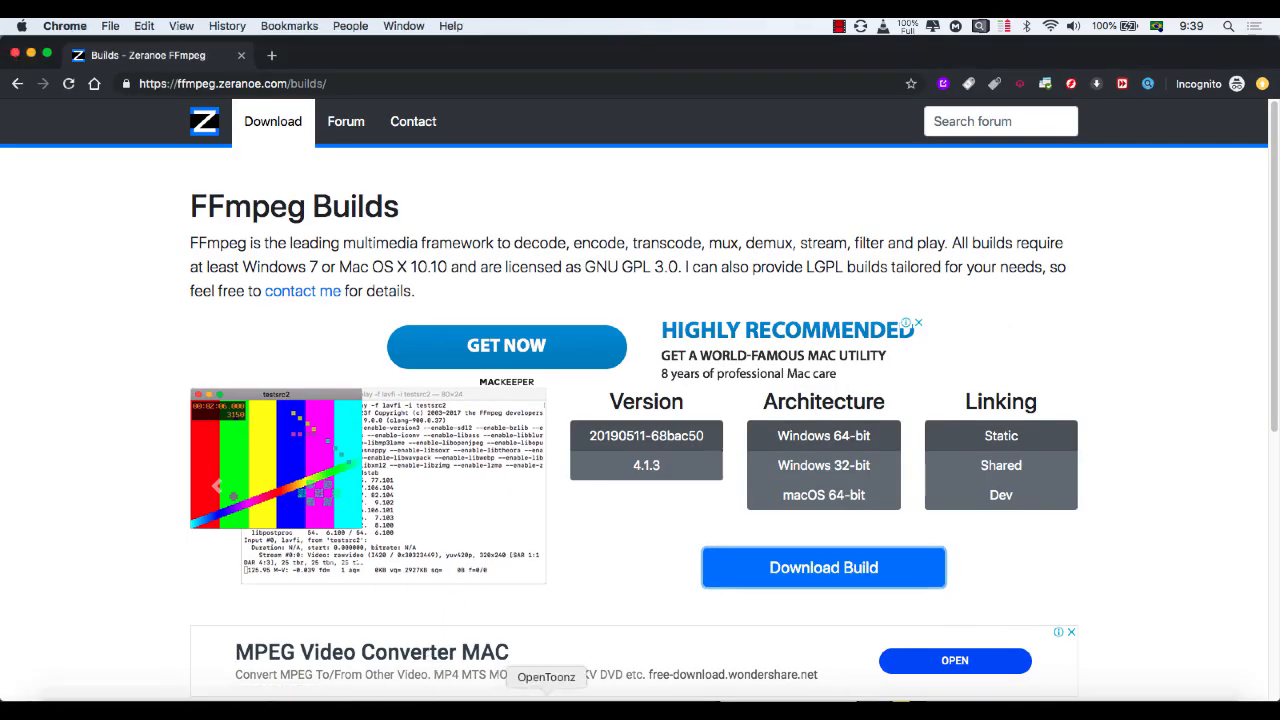
click(547, 698)
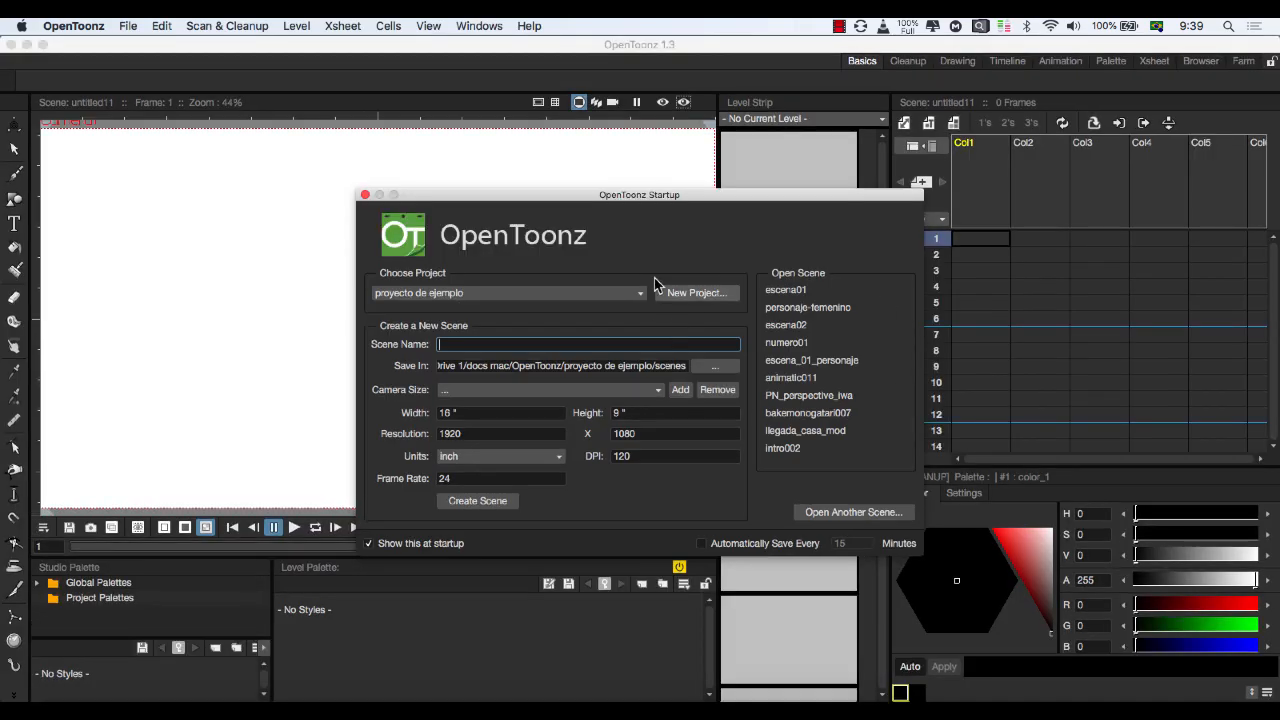
drag(583, 194, 404, 141)
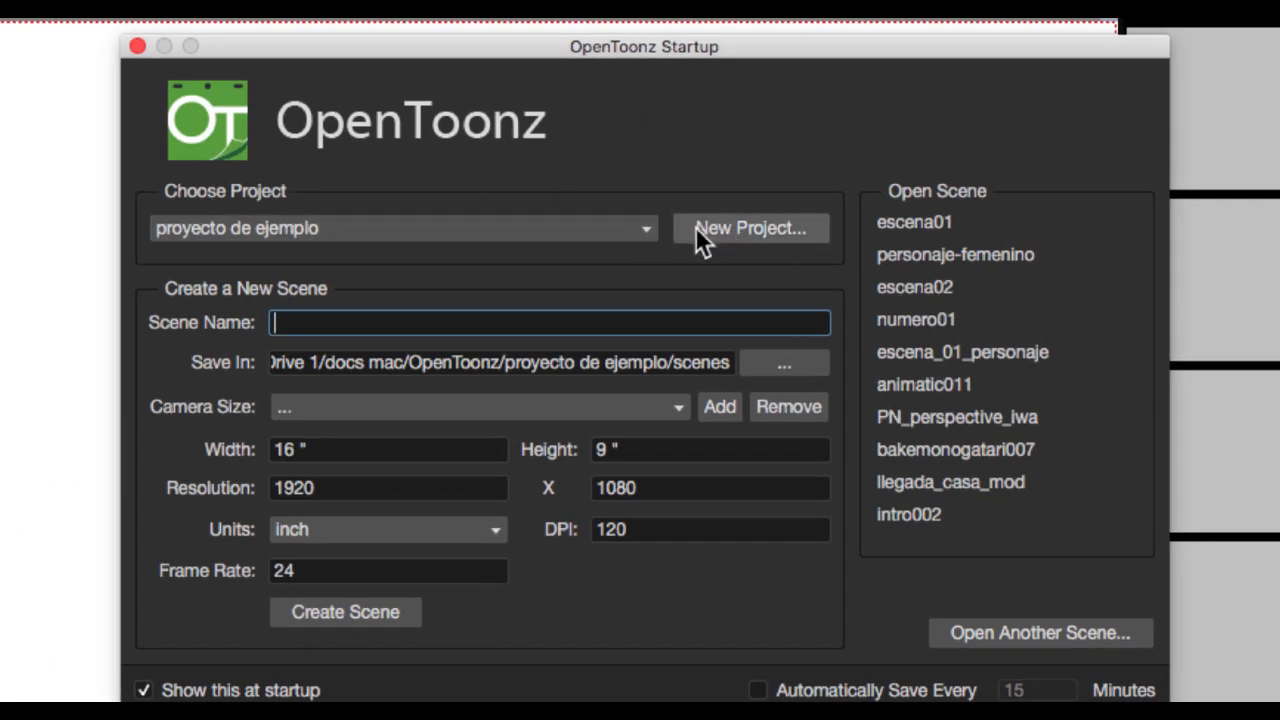
- Examine the project list, camera size presets and frame rate in the startup window without changing them
click(576, 230)
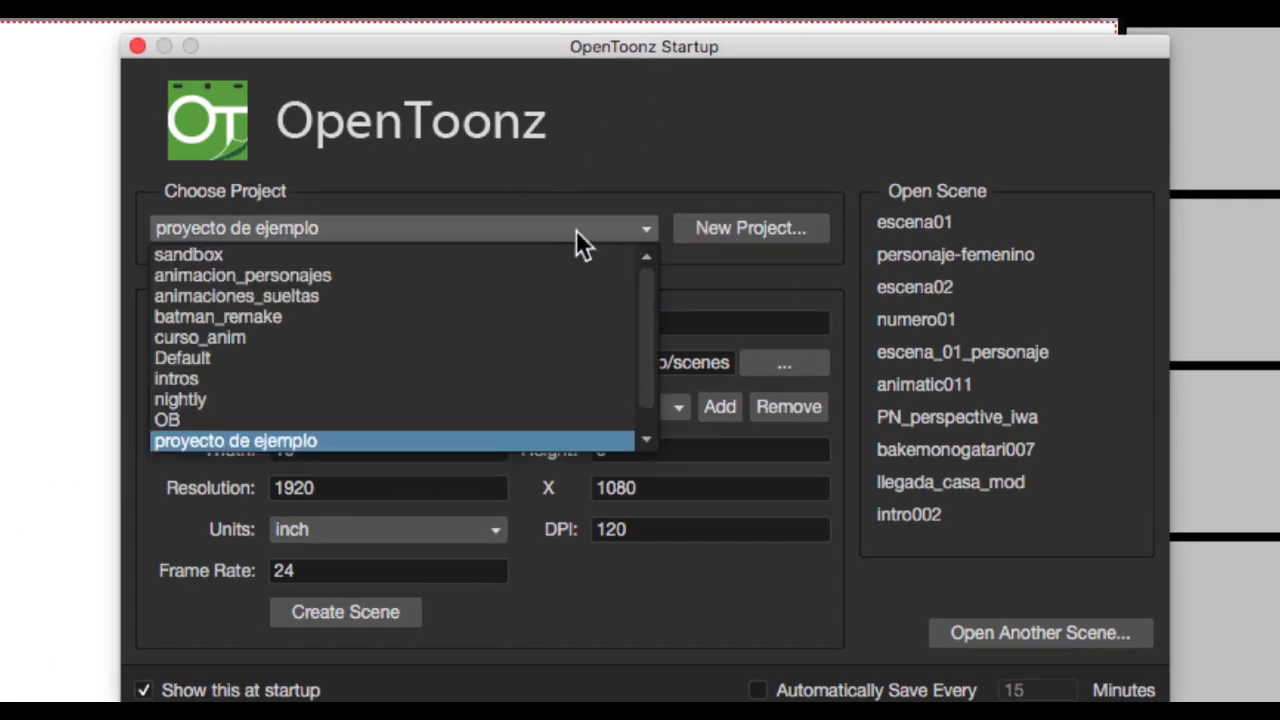
click(350, 226)
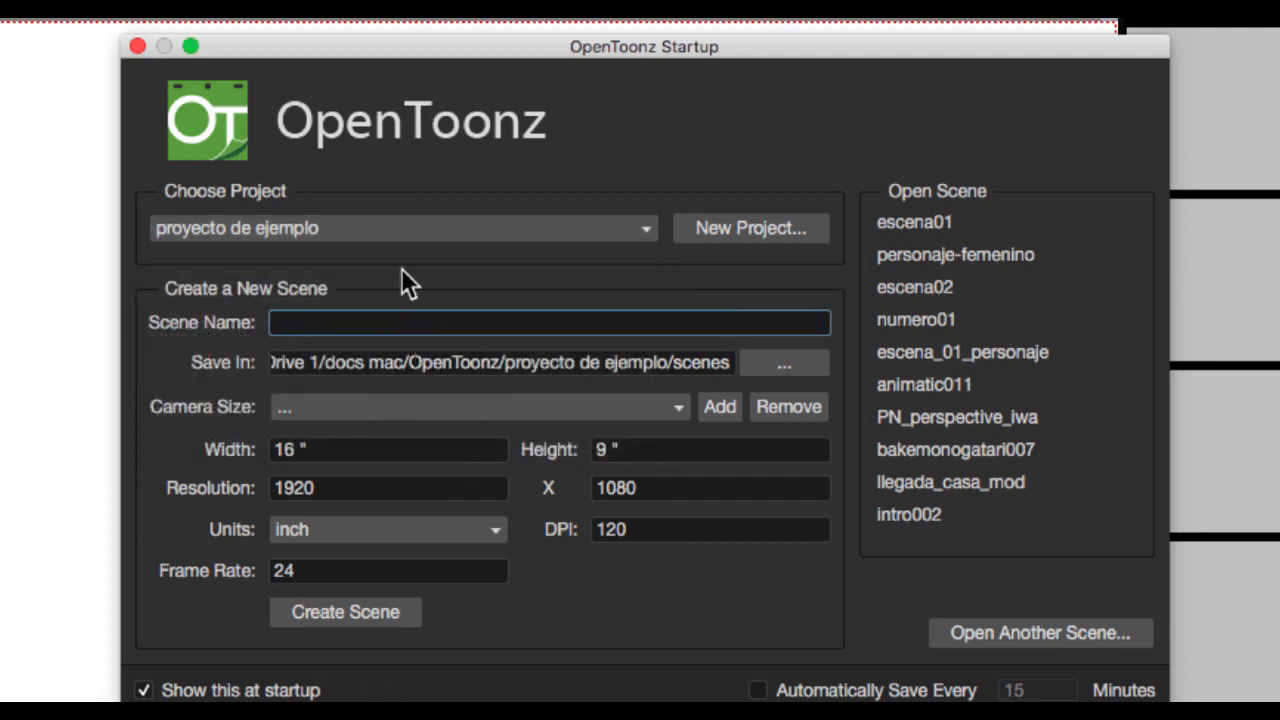
click(364, 407)
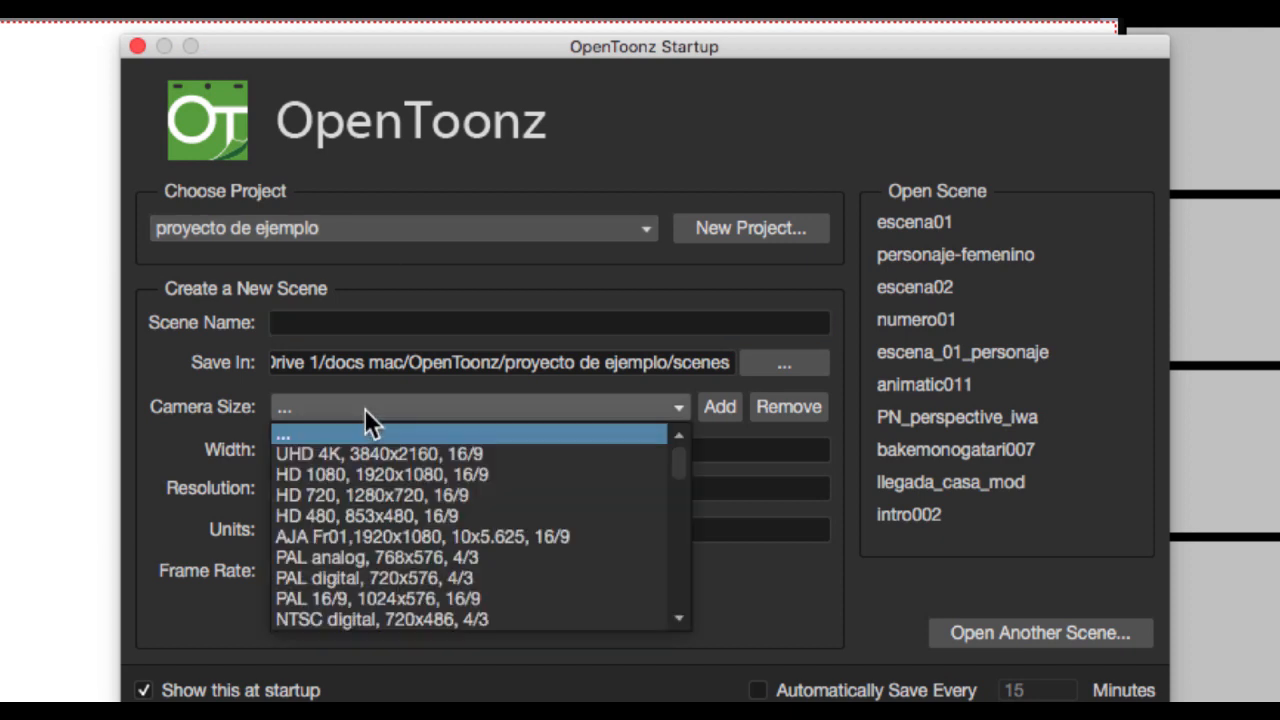
click(283, 436)
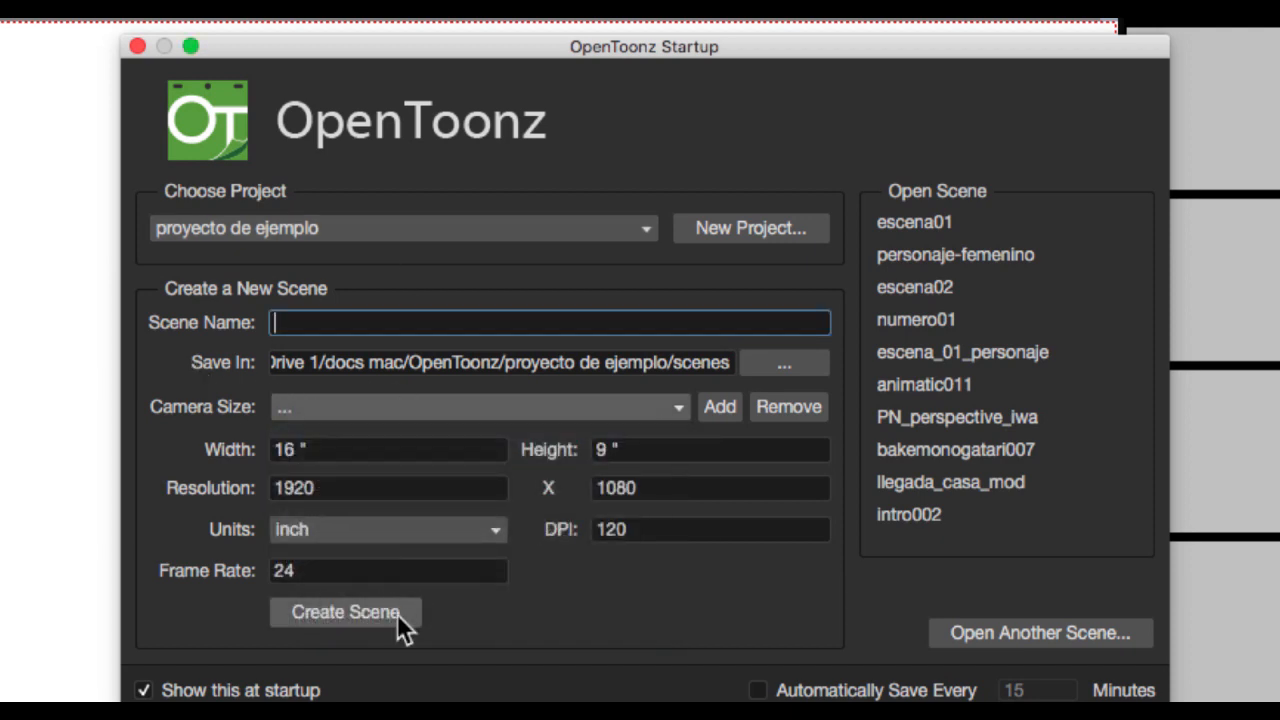
double_click(325, 562)
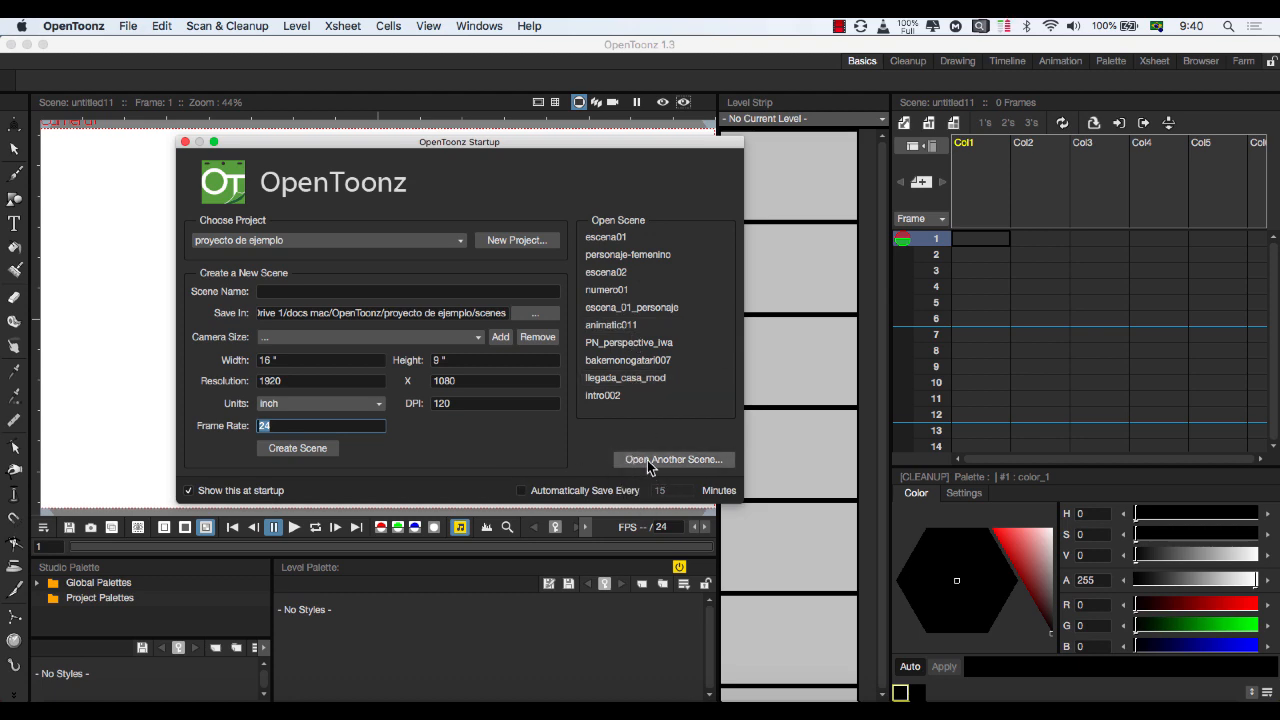
drag(236, 148, 343, 155)
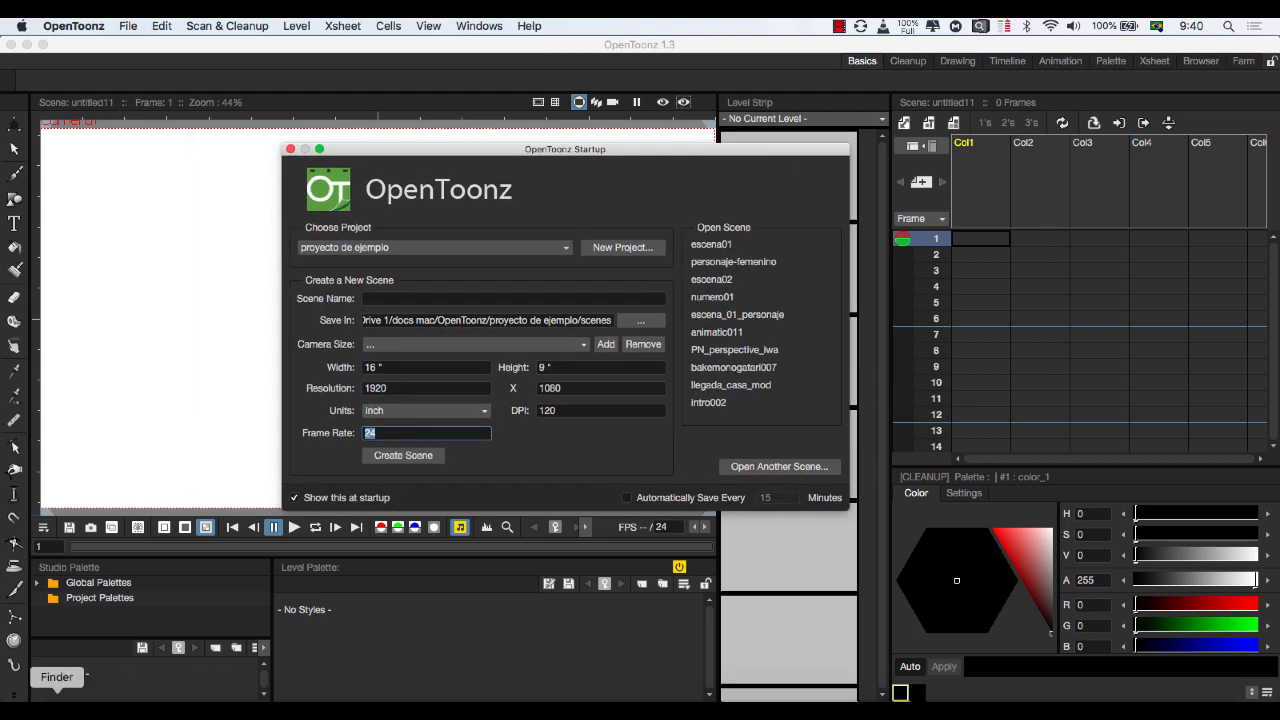
- Switch to Finder and reposition the window showing the OpenToonz folder
click(58, 712)
drag(775, 299, 523, 163)
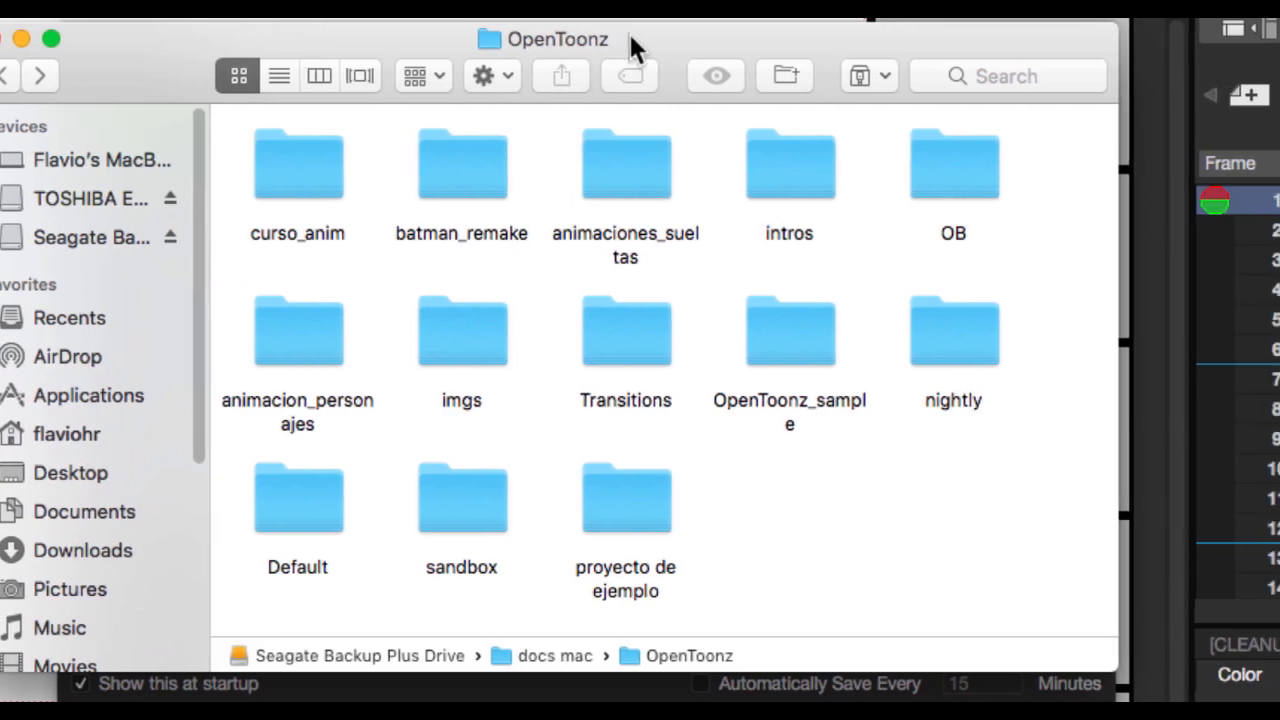
drag(698, 36, 1203, 33)
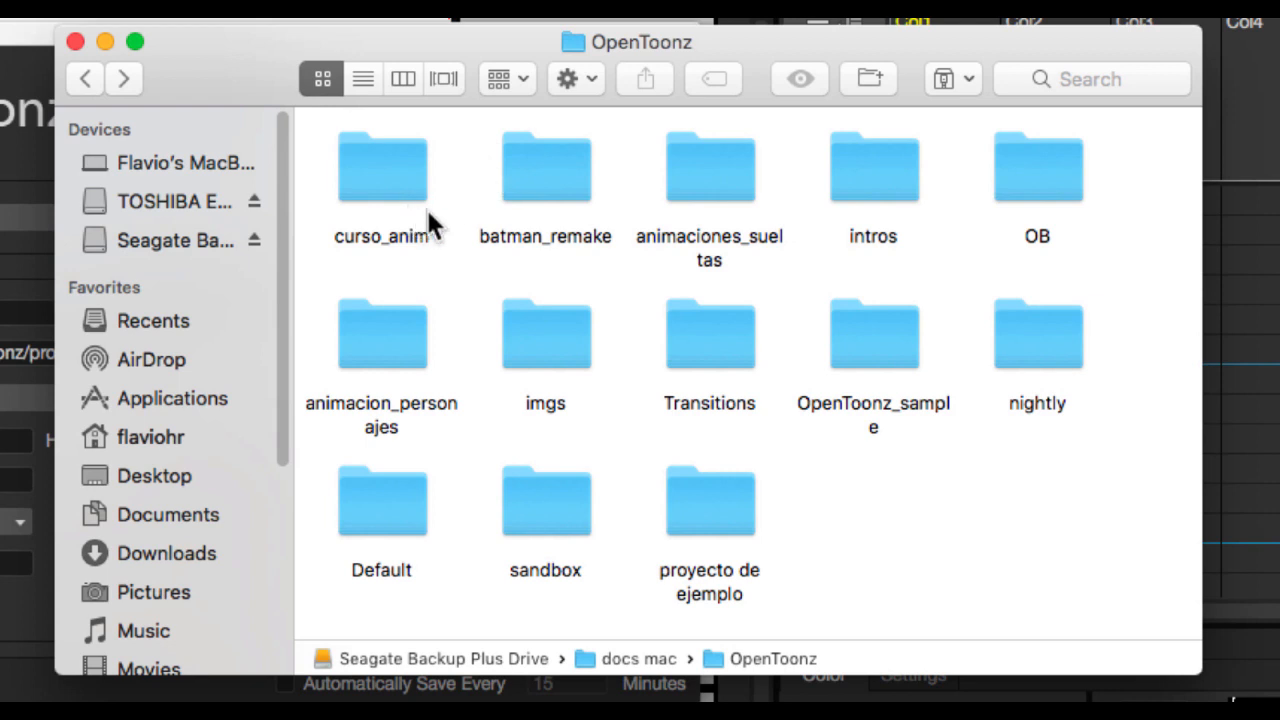
- Examine the project folders, including Default and sandbox, and open the "proyecto de ejemplo" folder
click(712, 505)
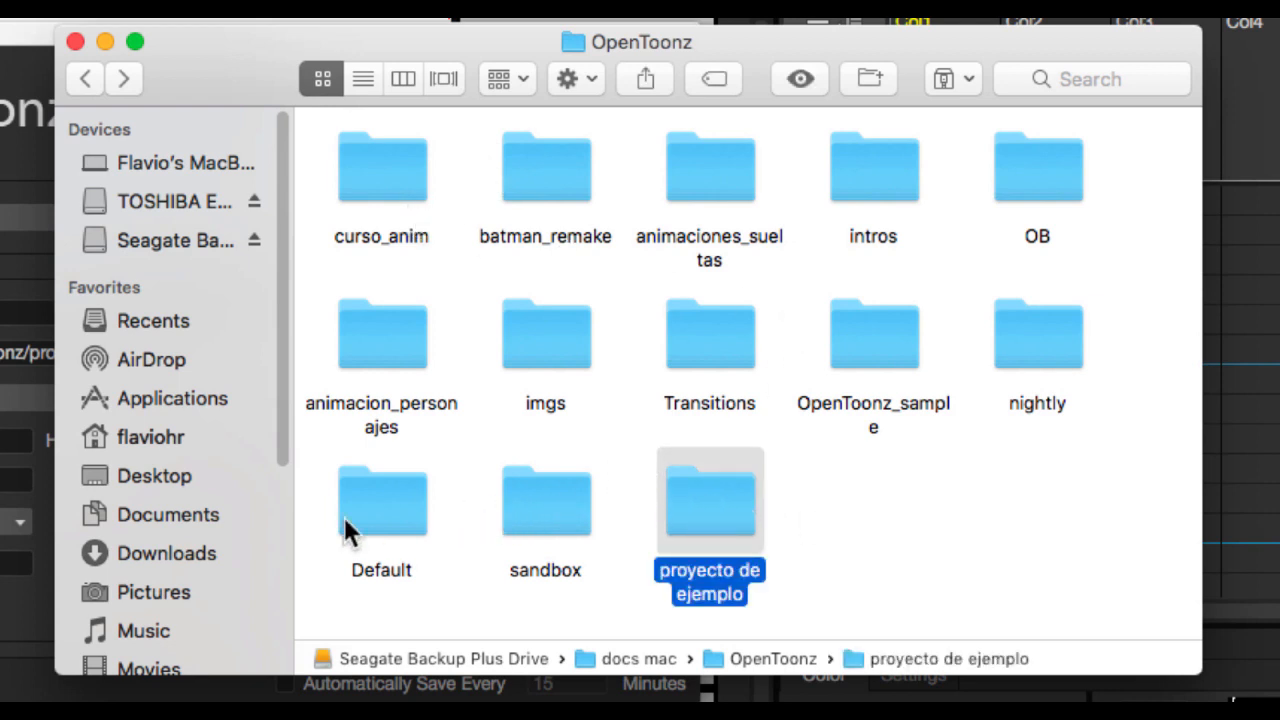
drag(626, 450, 369, 548)
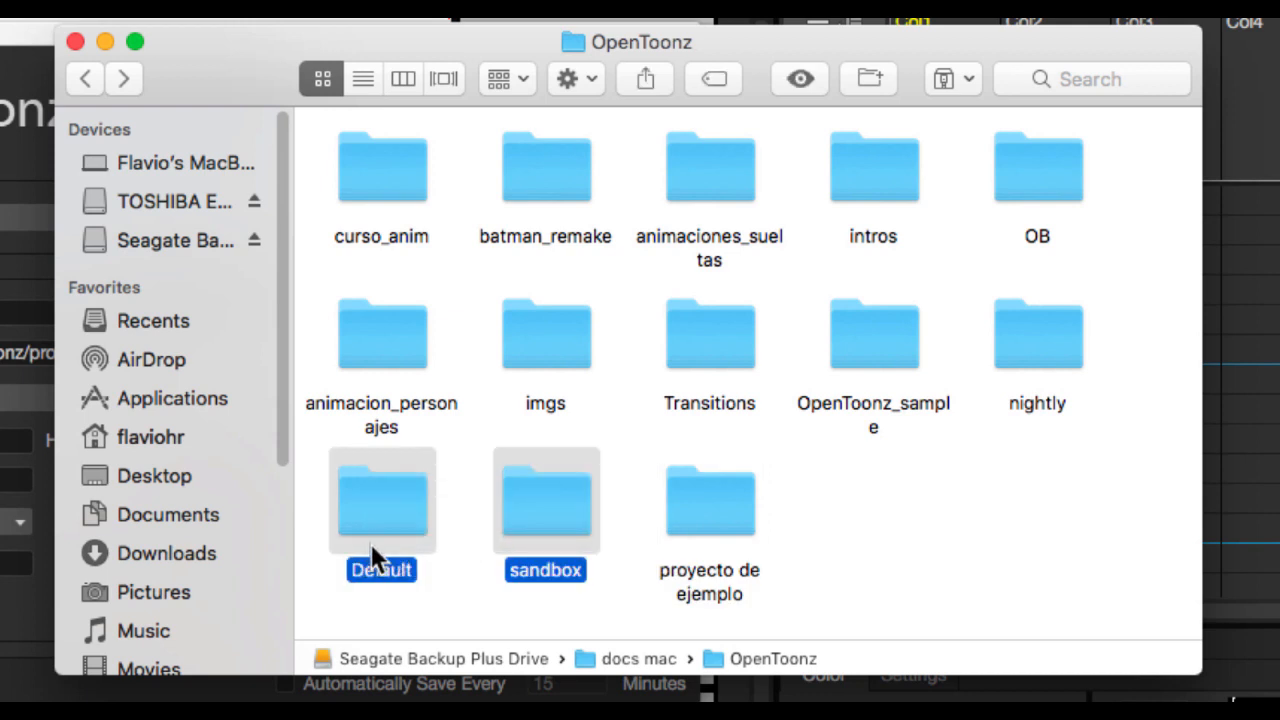
click(963, 494)
click(724, 520)
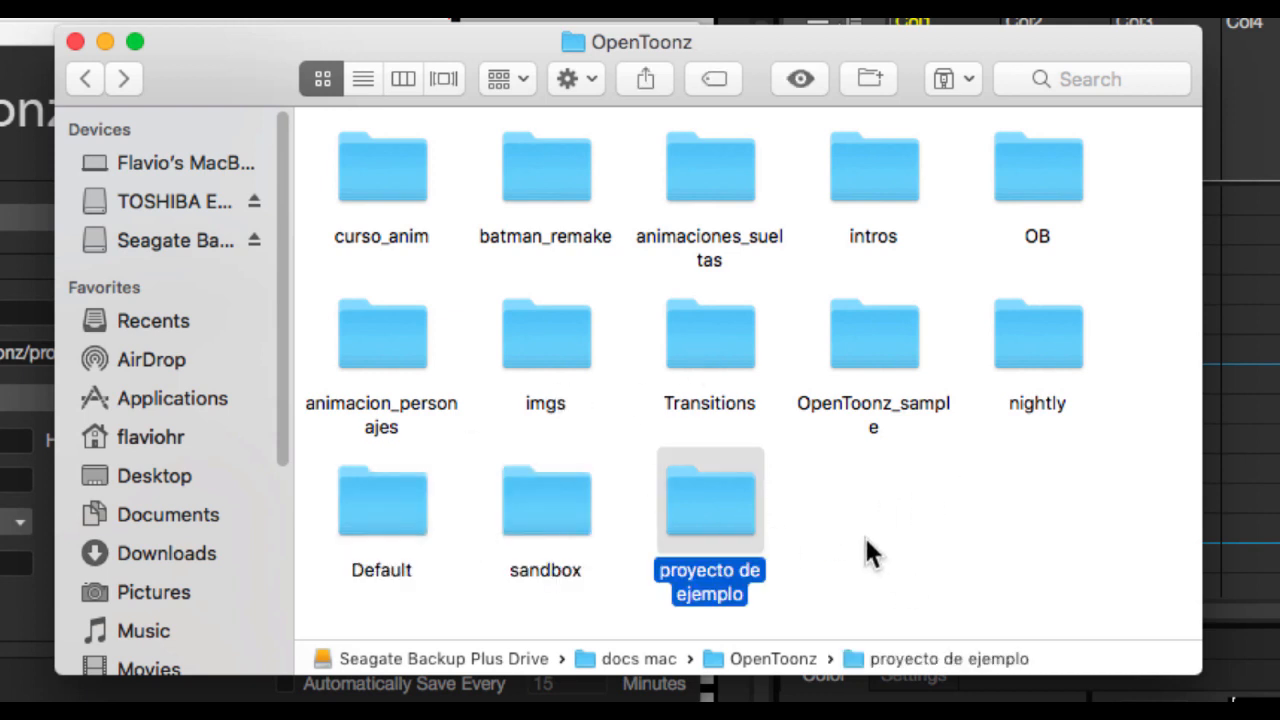
double_click(718, 522)
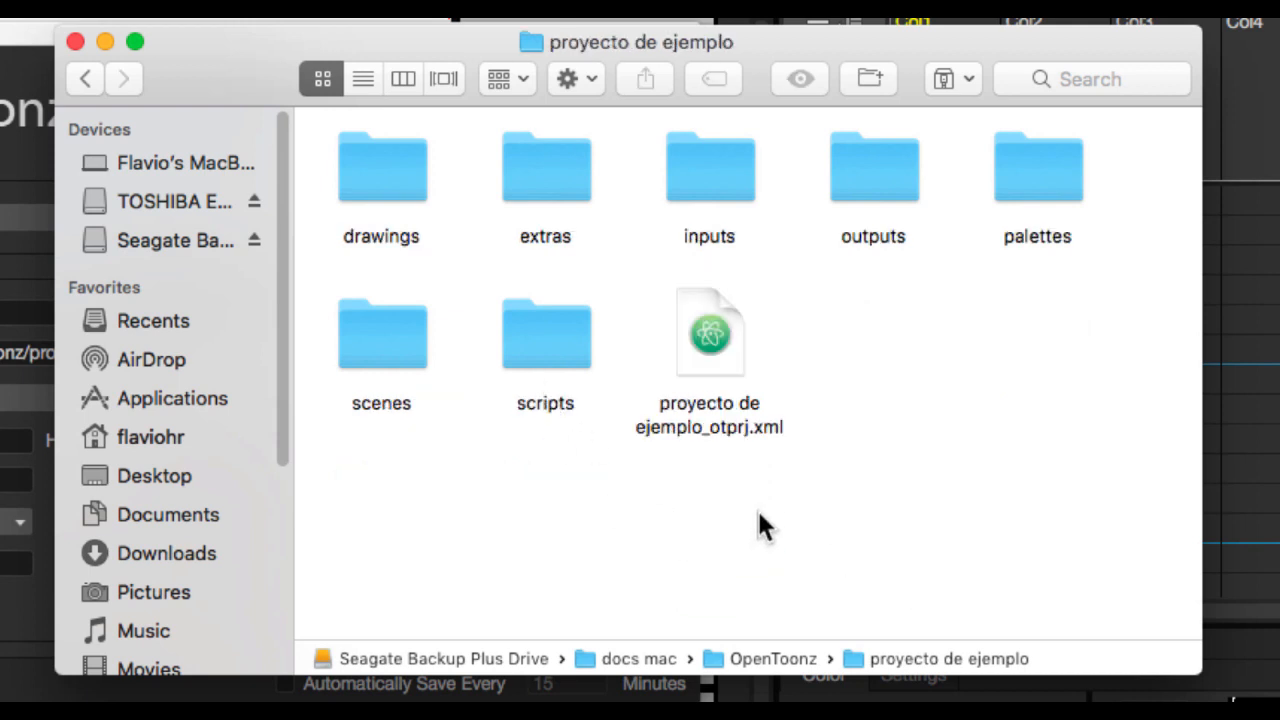
- Examine the subfolders of "proyecto de ejemplo" and the scene files inside its scenes folder, and return to the project folder
drag(1081, 467, 396, 212)
click(484, 480)
click(394, 345)
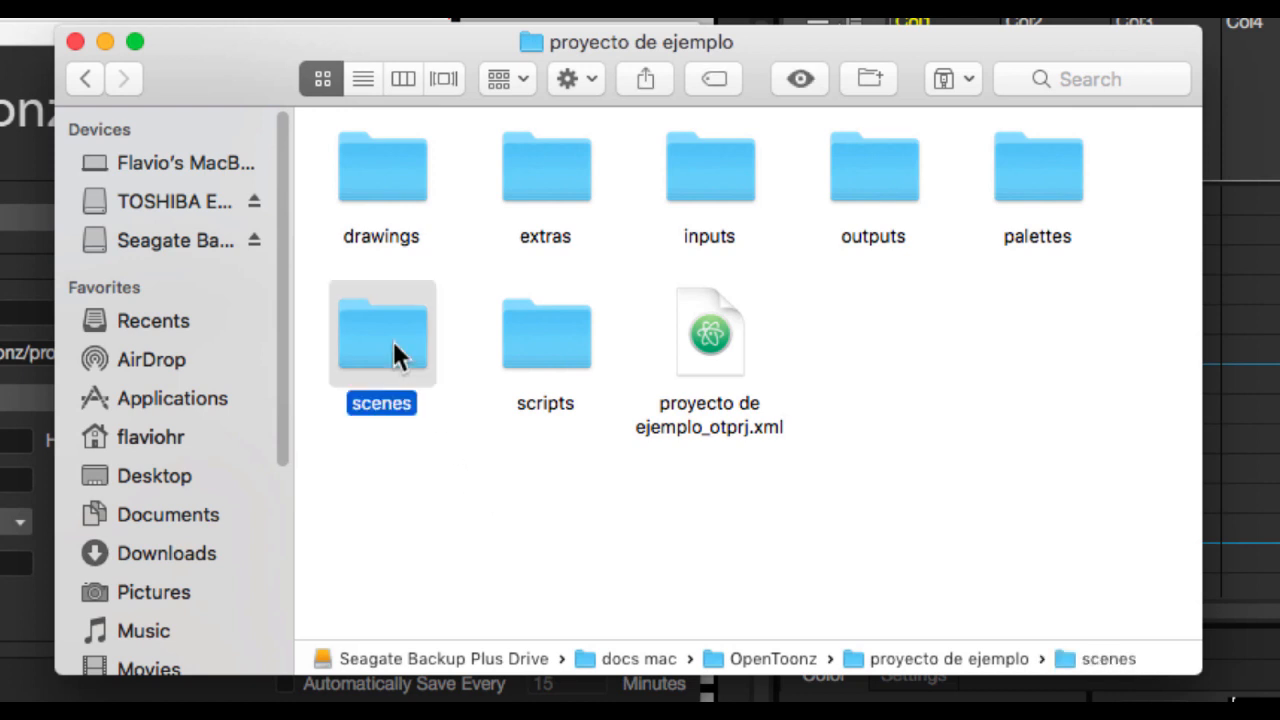
double_click(400, 335)
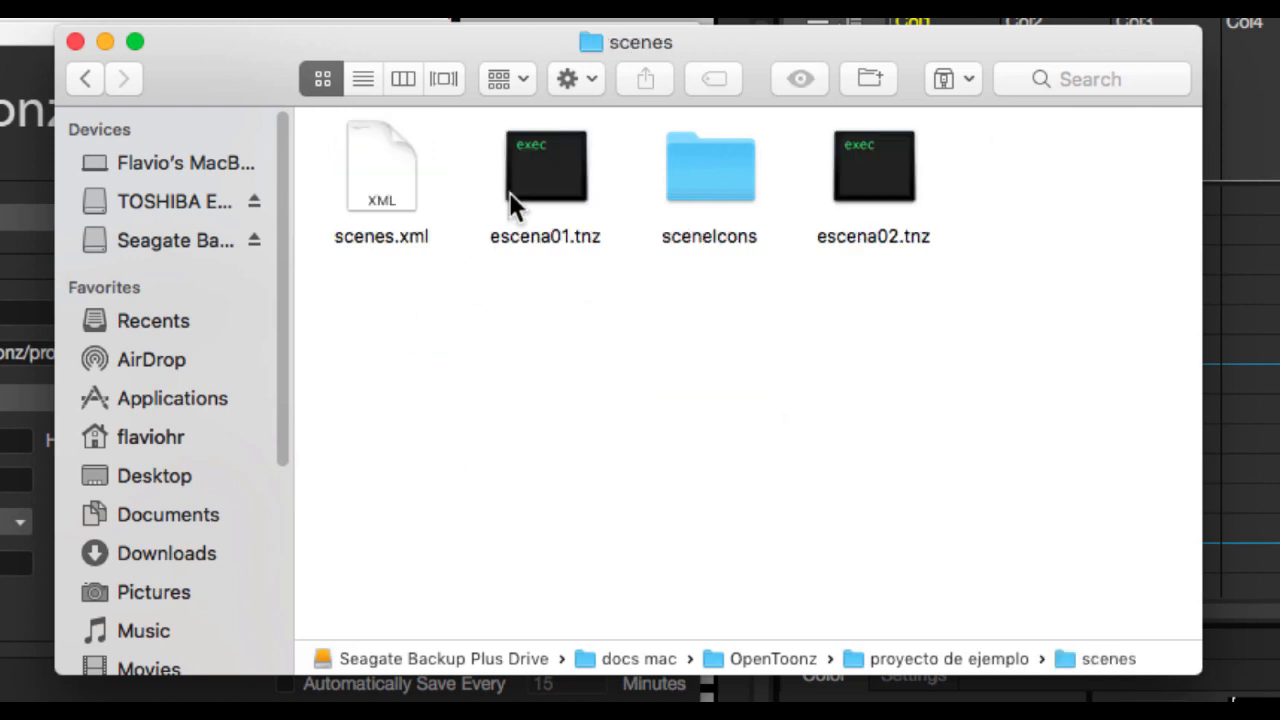
click(520, 192)
click(842, 168)
click(968, 184)
click(87, 77)
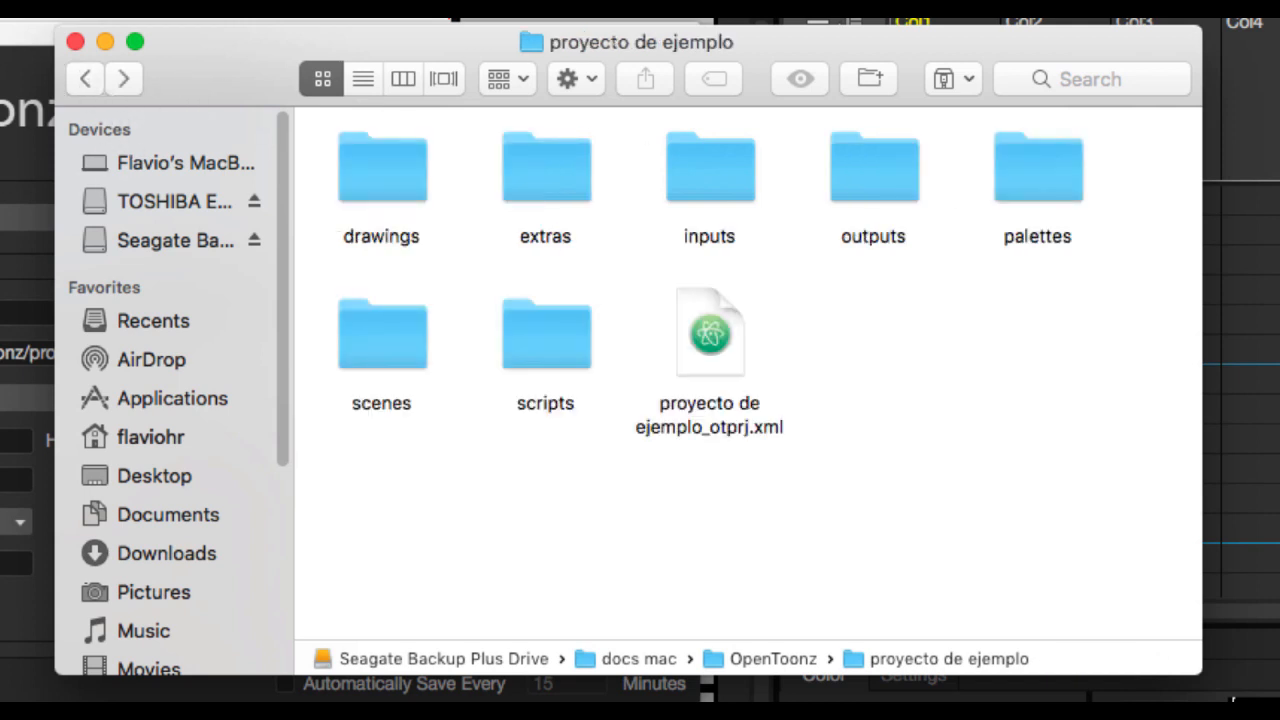
- Switch to the OpenToonz startup window and start a new project in the project root /Volumes/Seagate Backup Plus Drive 1/docs mac/OpenToonz
click(30, 300)
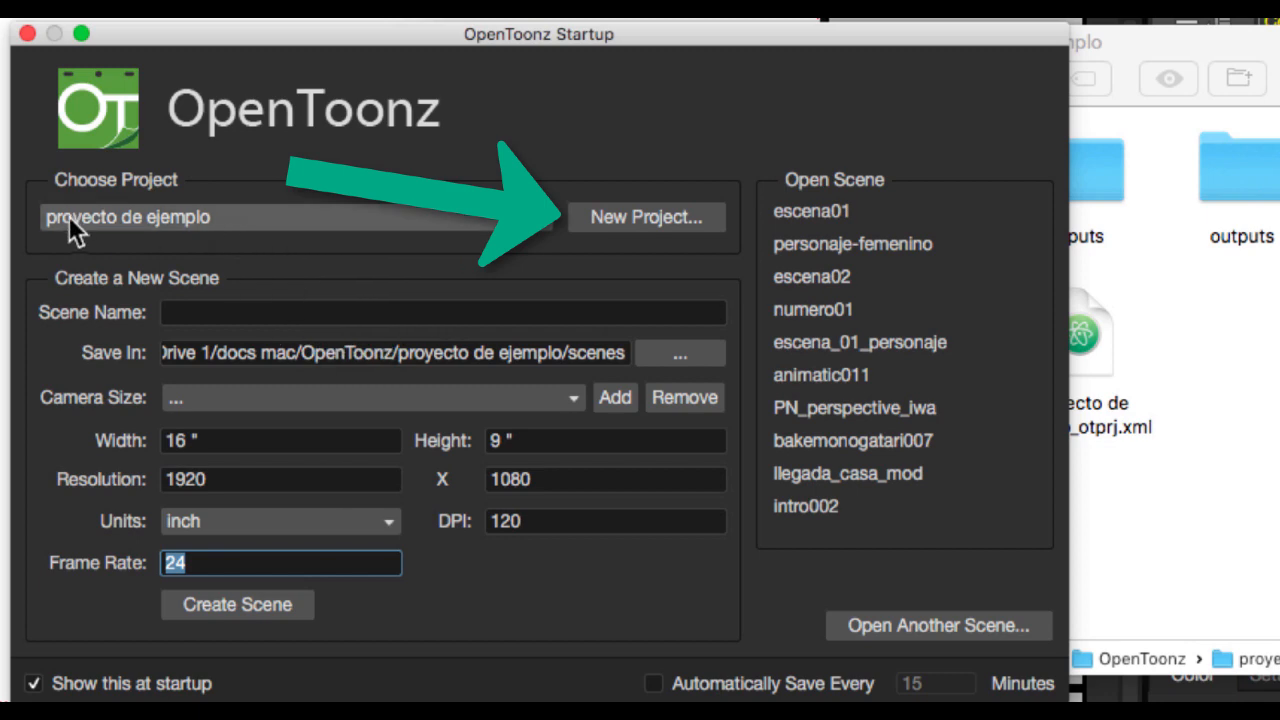
click(632, 222)
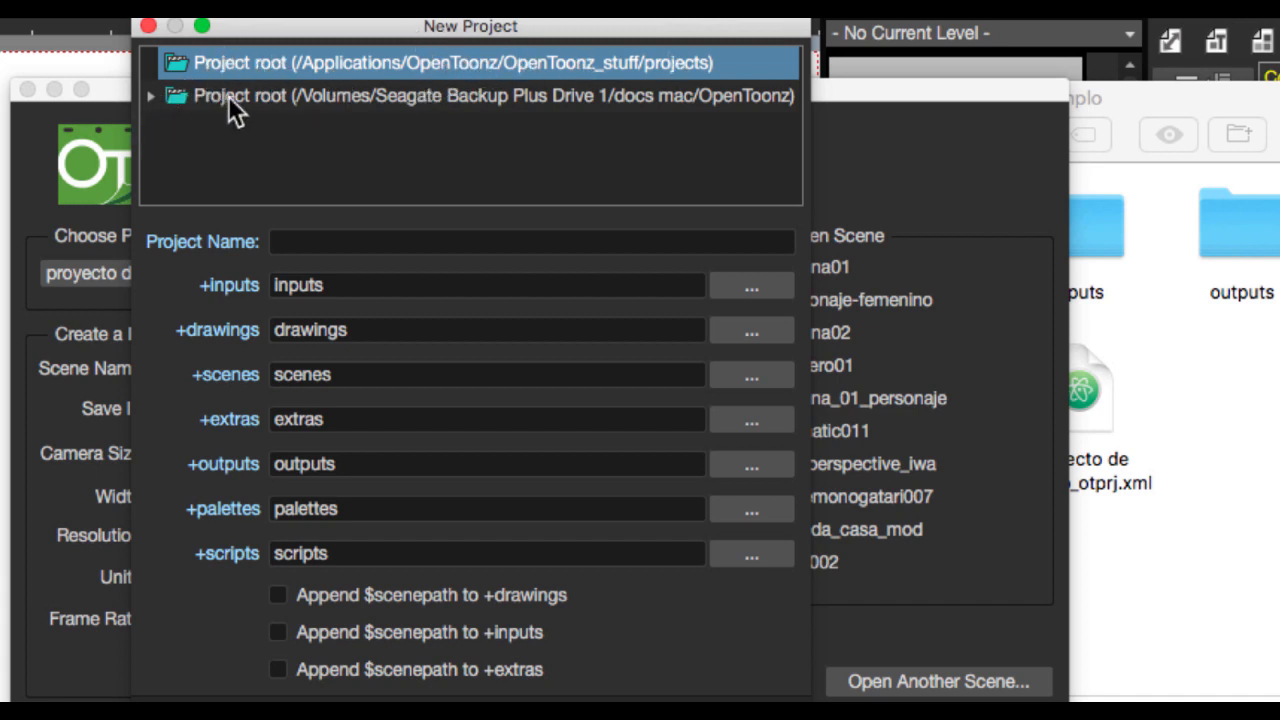
double_click(285, 102)
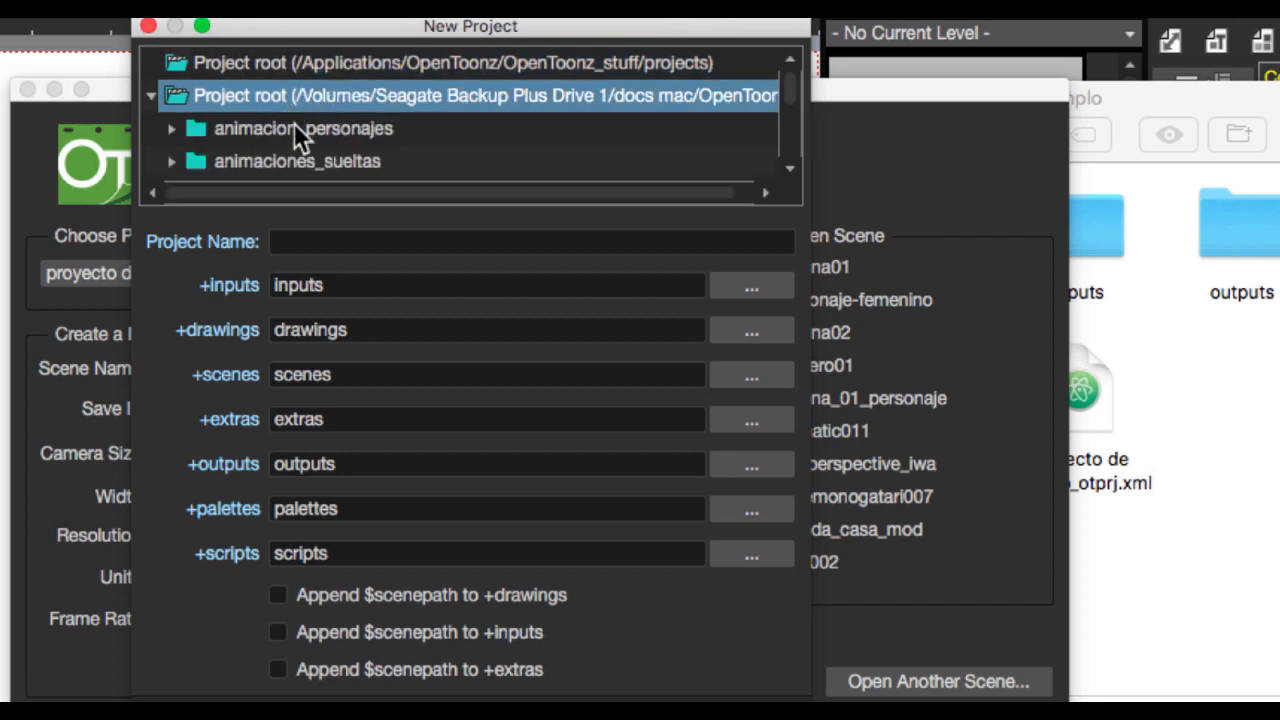
scroll(297, 127, down, 5)
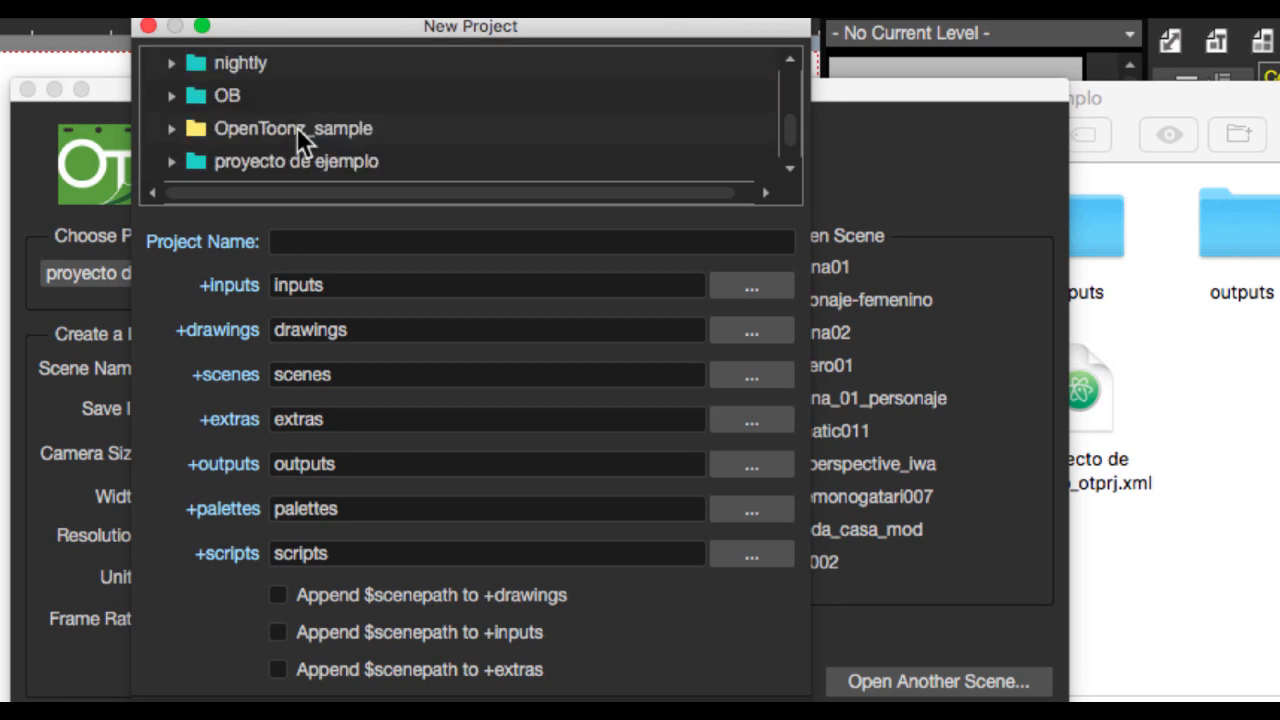
scroll(297, 128, up, 5)
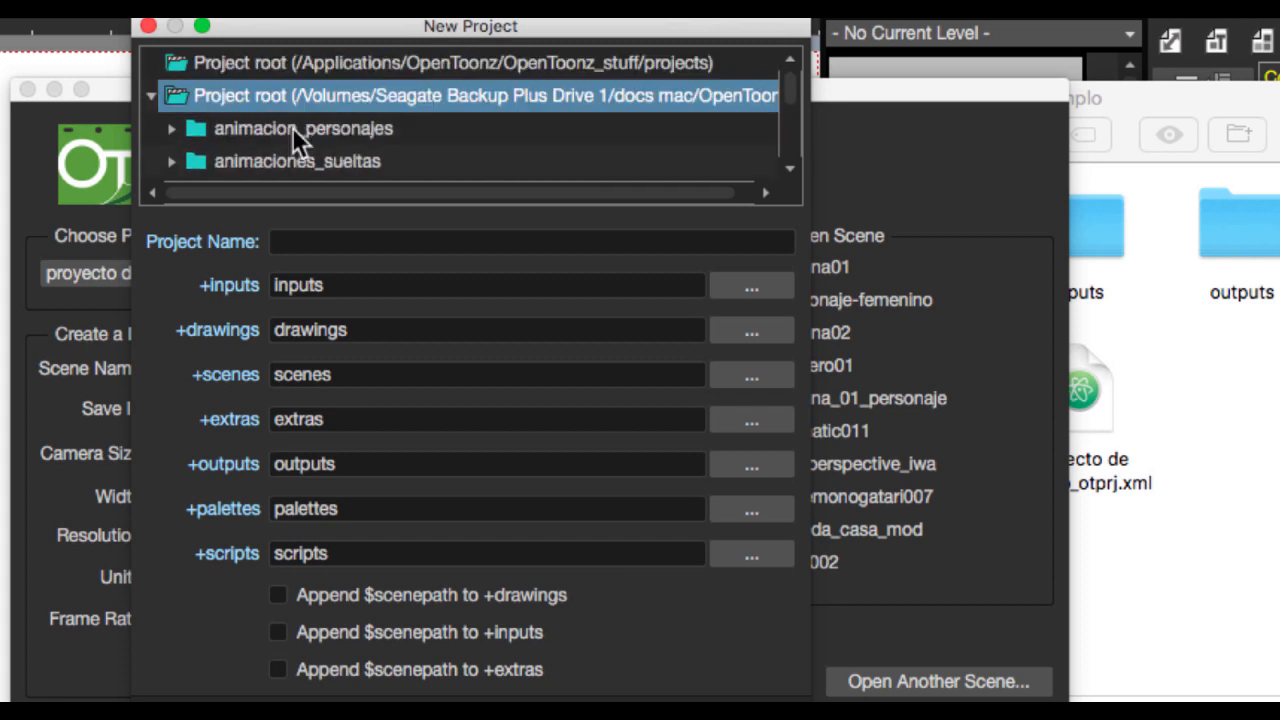
double_click(292, 128)
scroll(293, 127, down, 3)
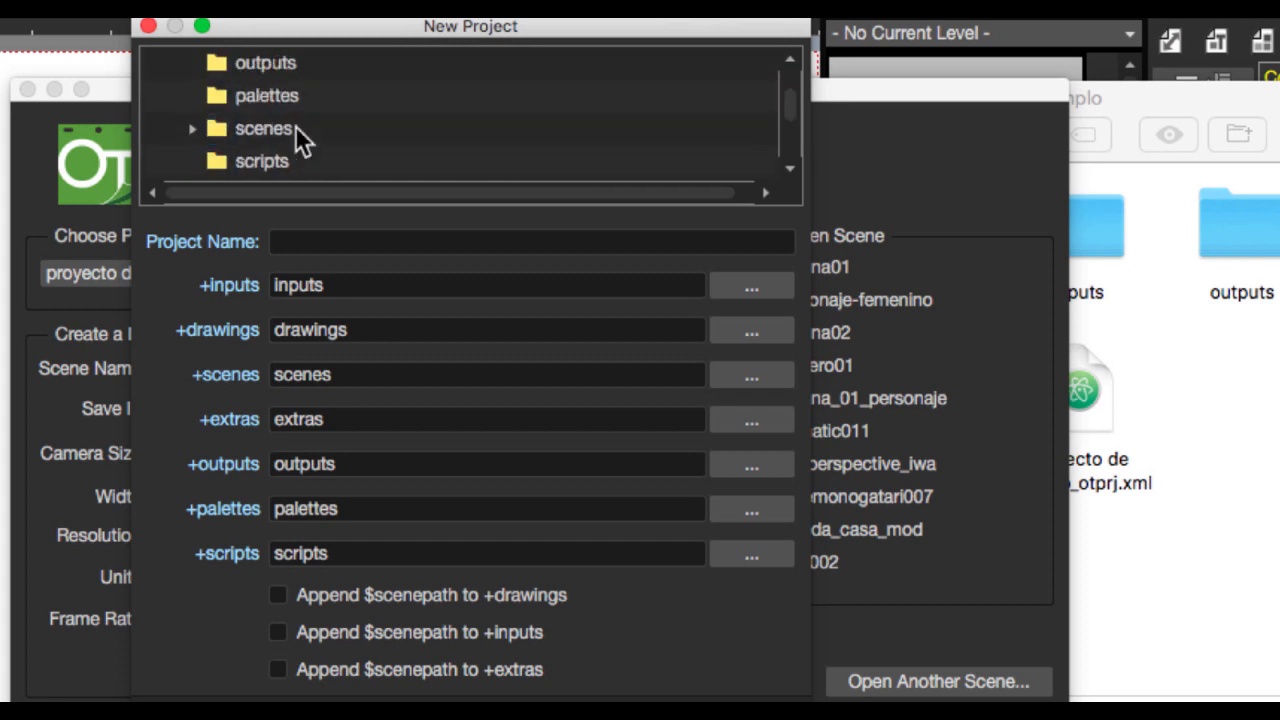
scroll(295, 126, up, 3)
double_click(295, 95)
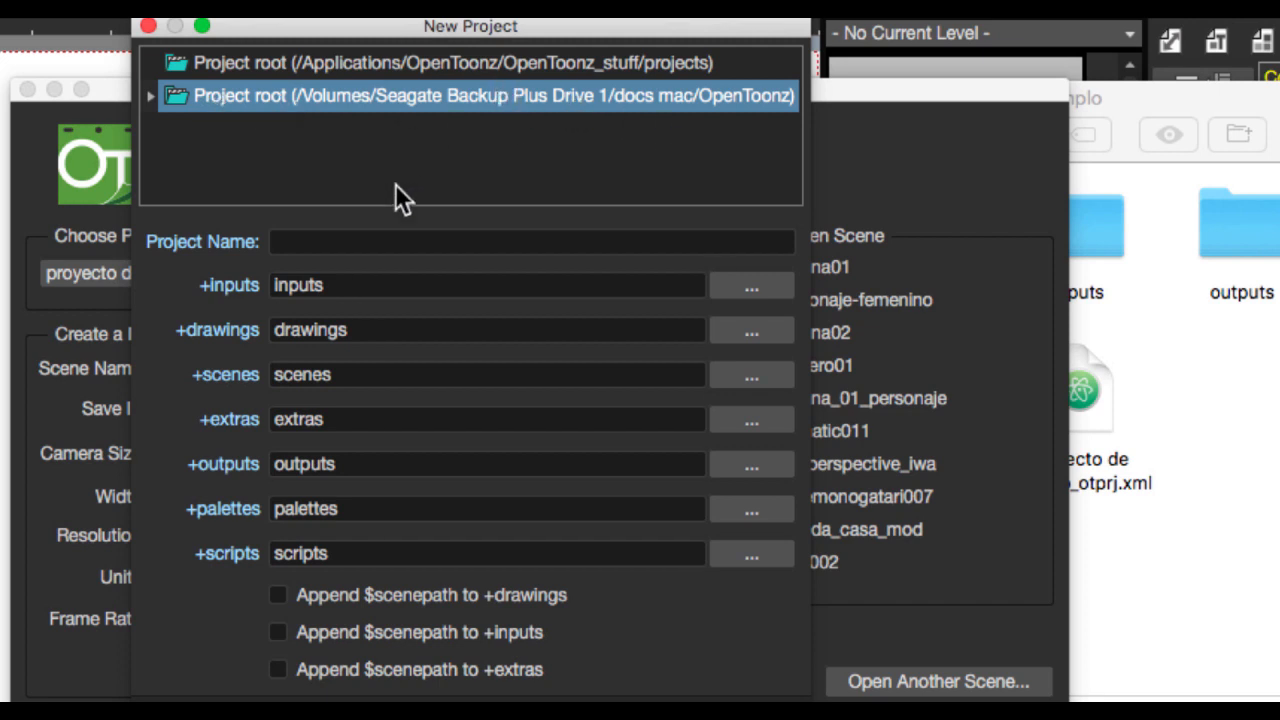
- Name the new project "nuevo proyecto"
click(331, 241)
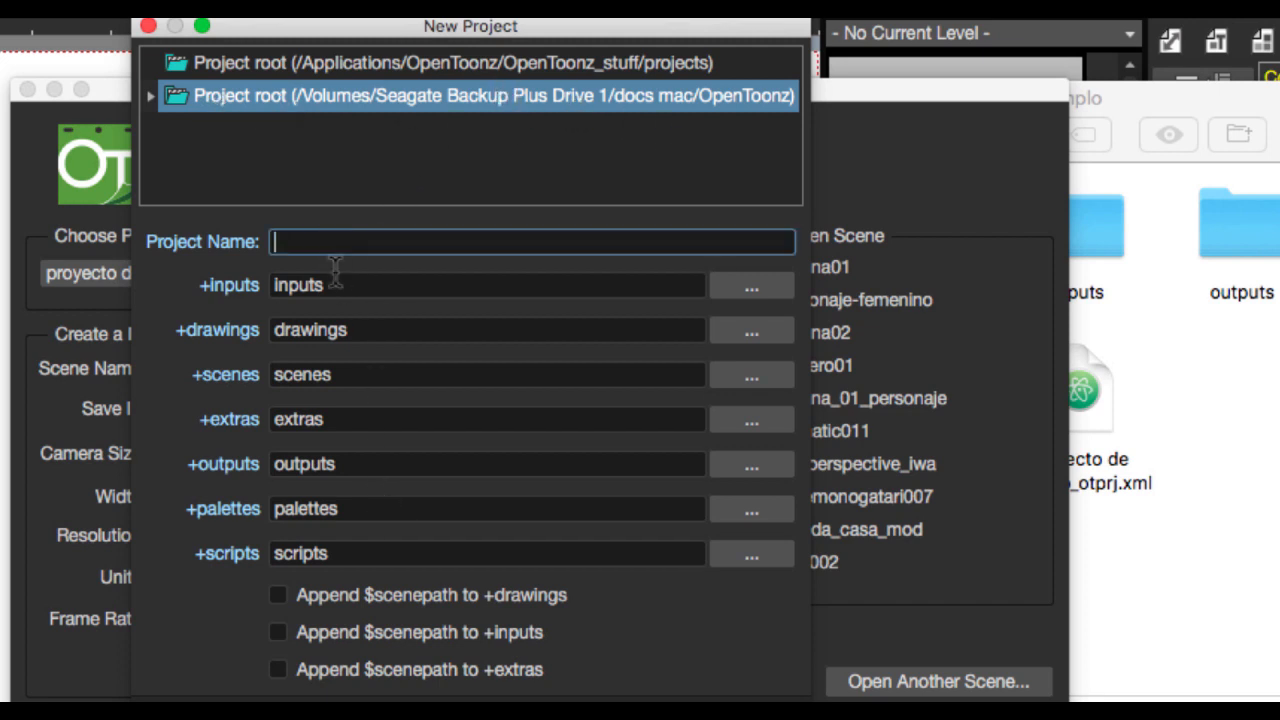
text(nuevo proyecto)
key(Left)
key(Left)
key(Left)
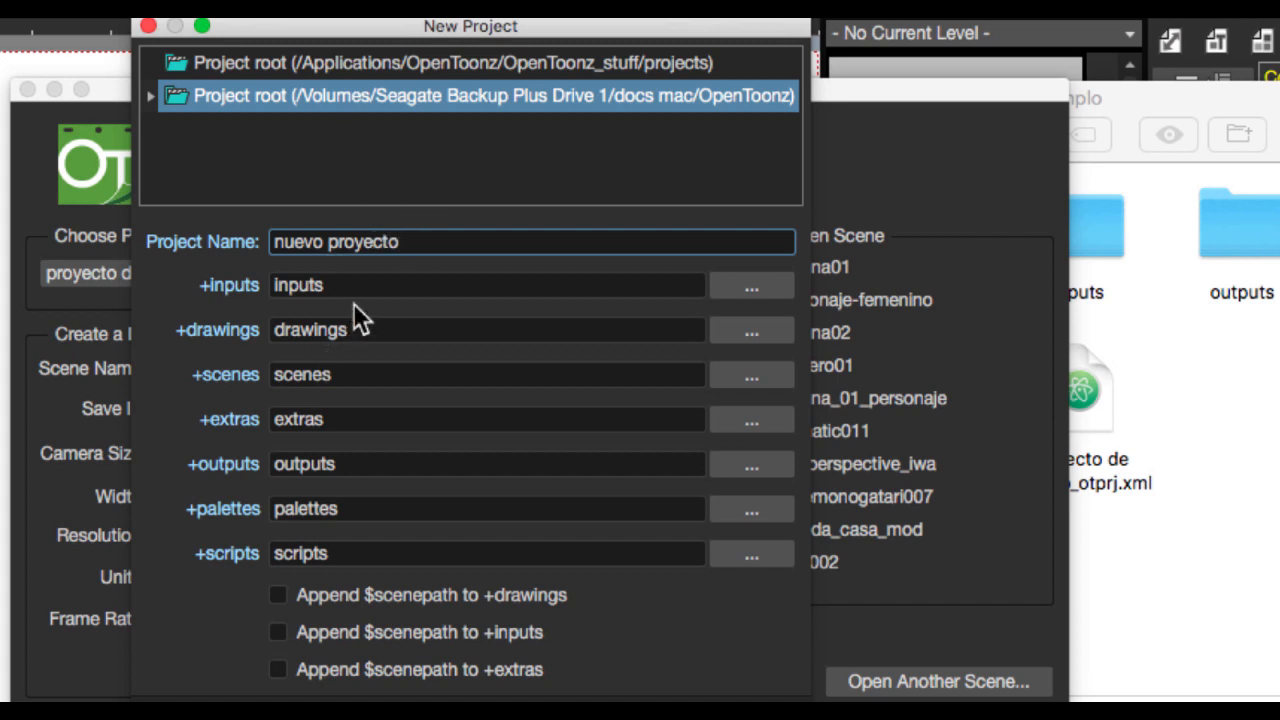
- Examine the new project's inputs, drawings, scenes and extras folder settings and the drawings folder chooser, leaving the defaults
click(362, 282)
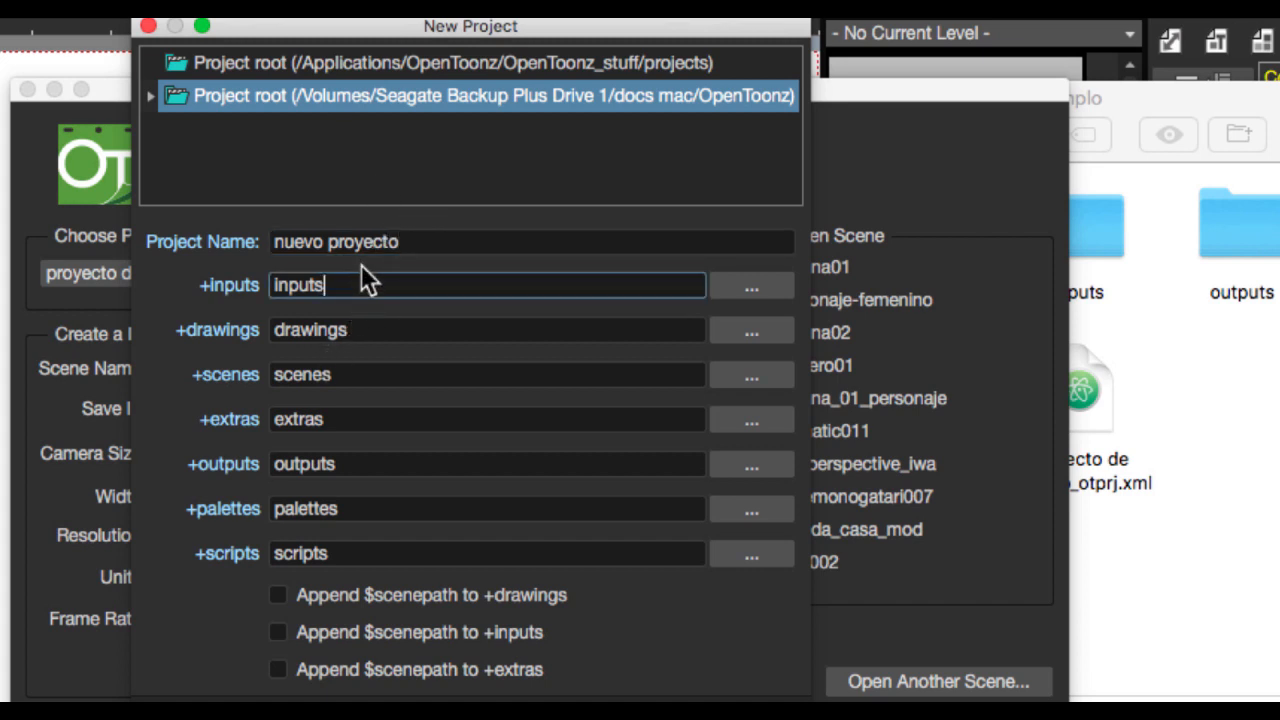
drag(274, 285, 379, 285)
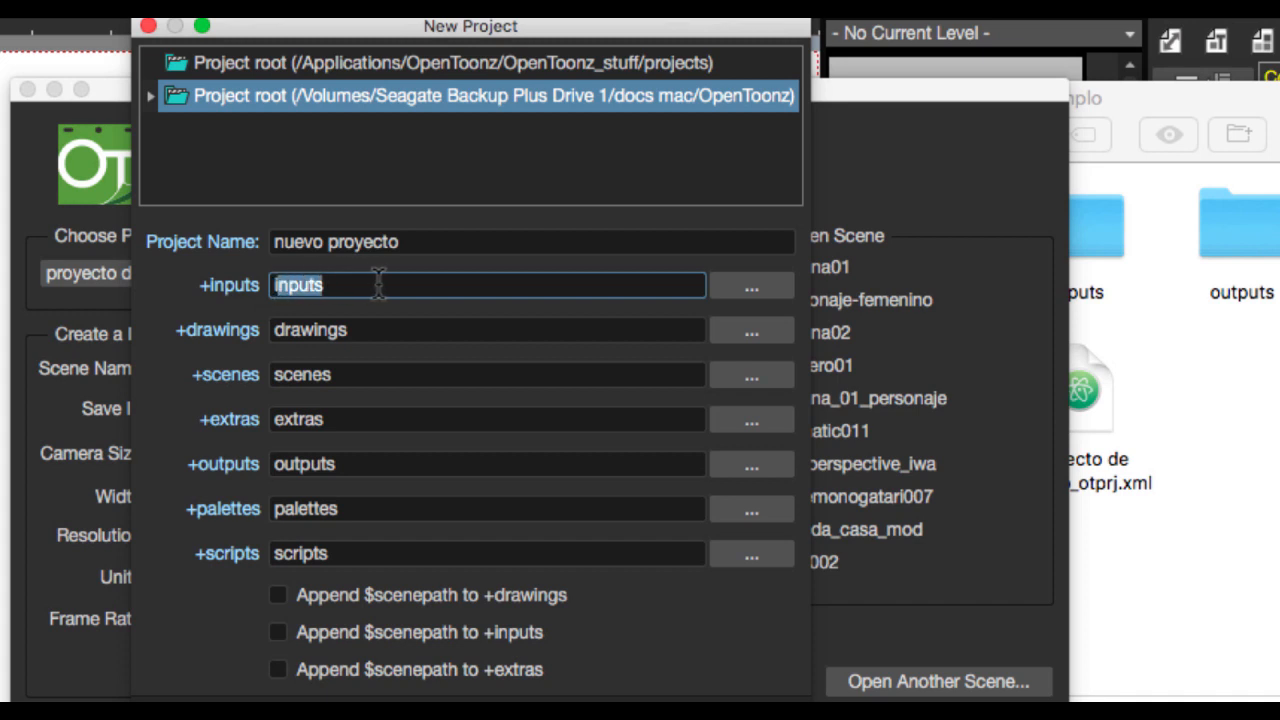
click(379, 285)
click(358, 332)
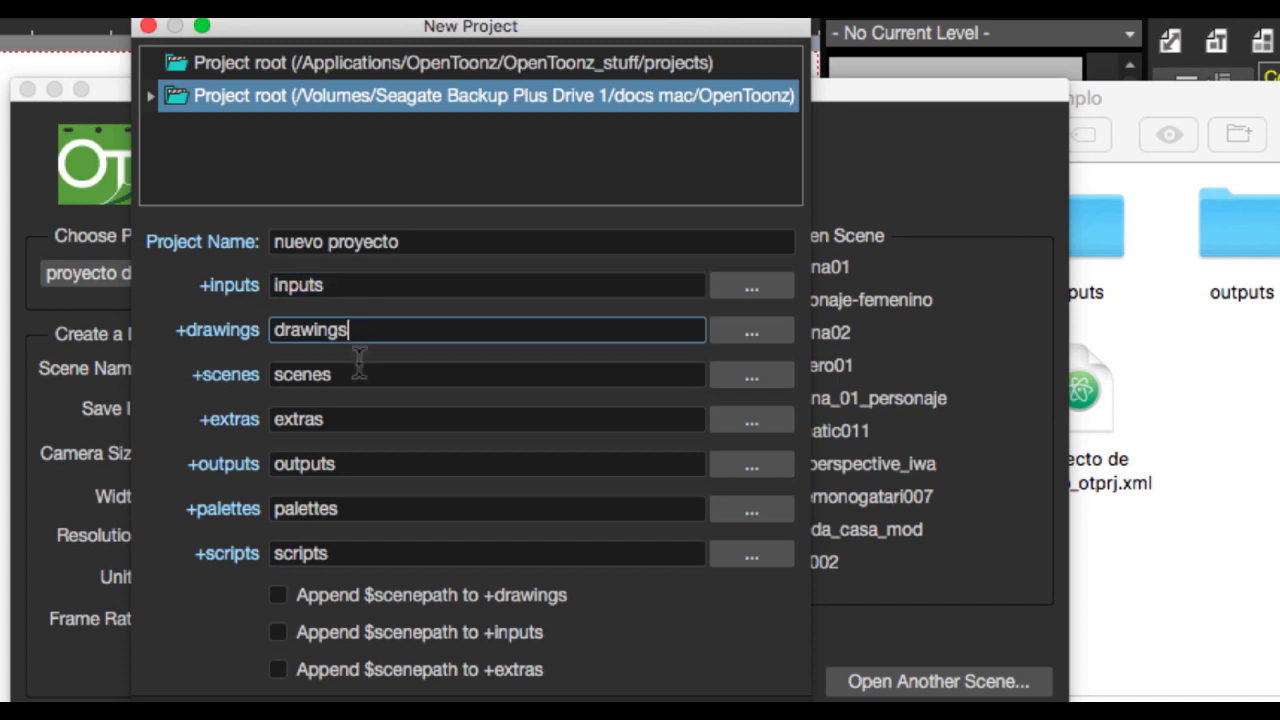
click(357, 374)
click(371, 420)
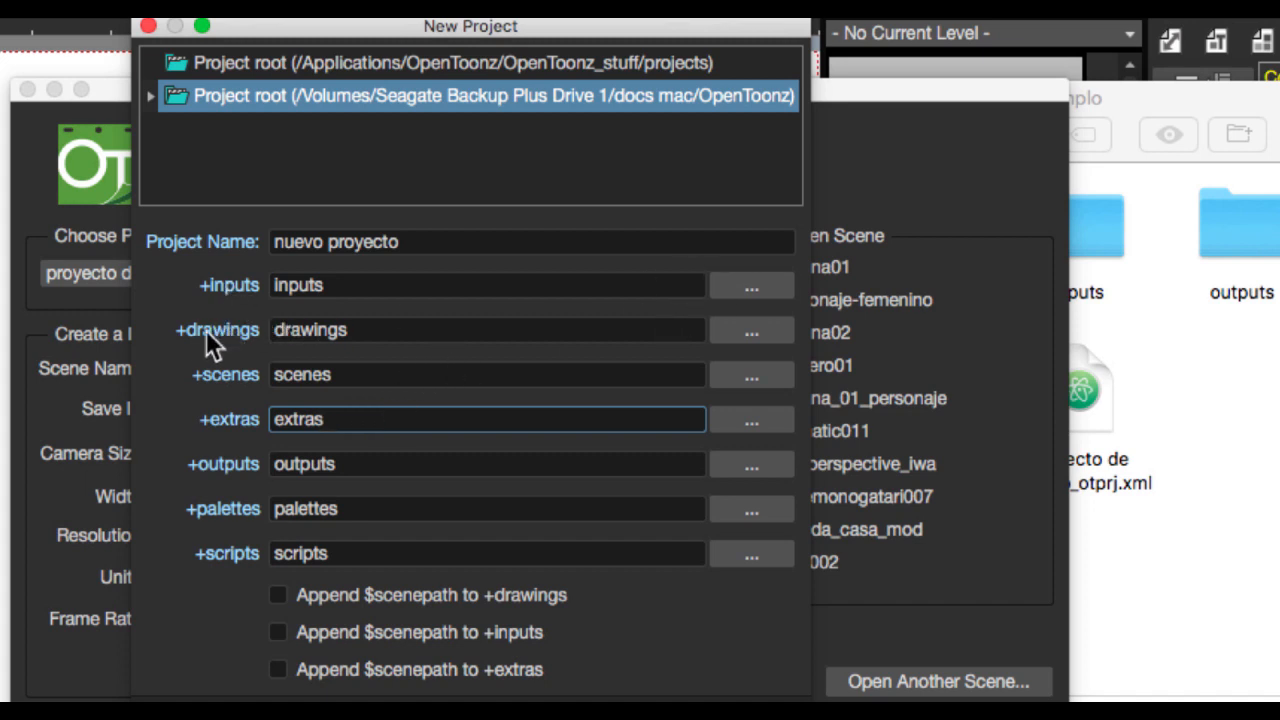
click(720, 332)
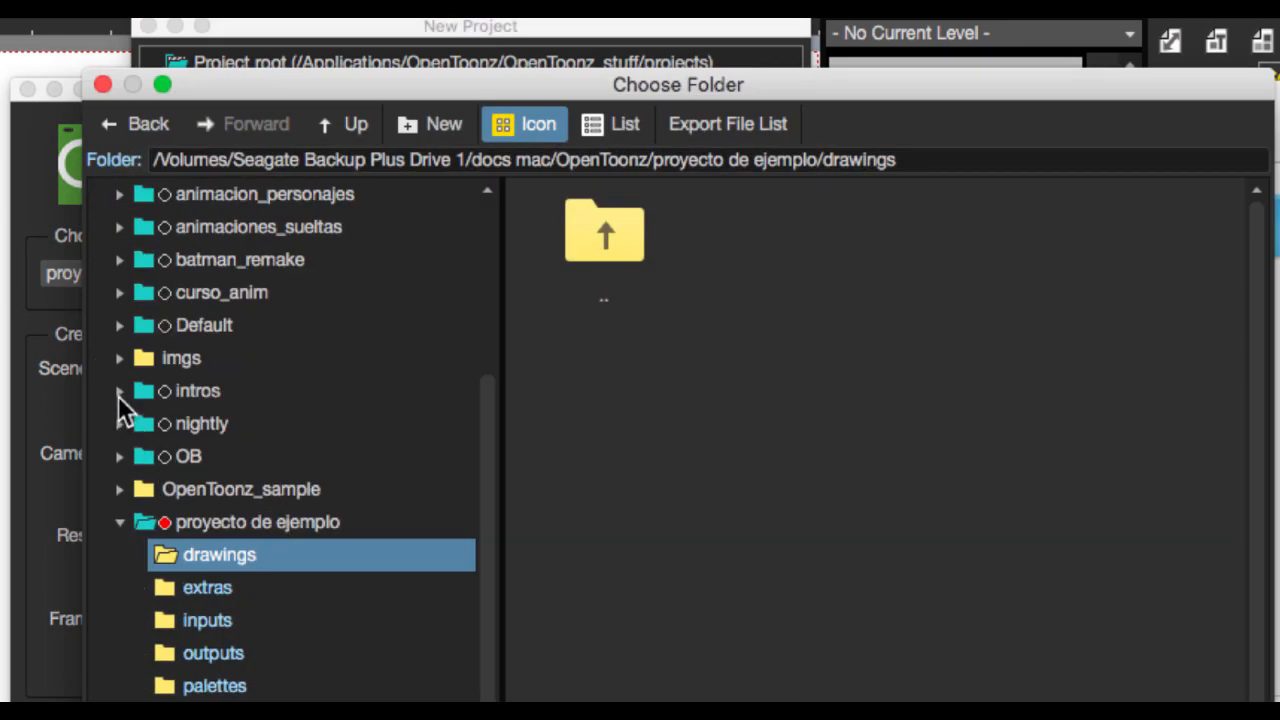
click(119, 391)
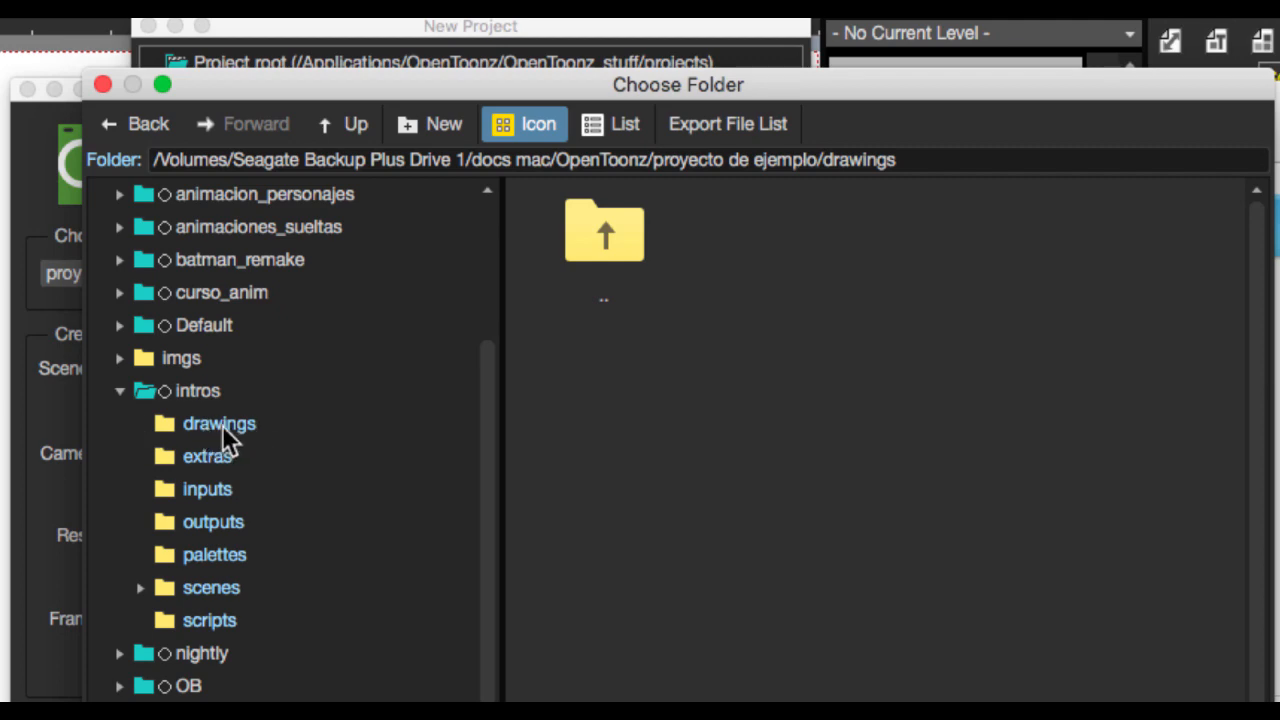
key(Escape)
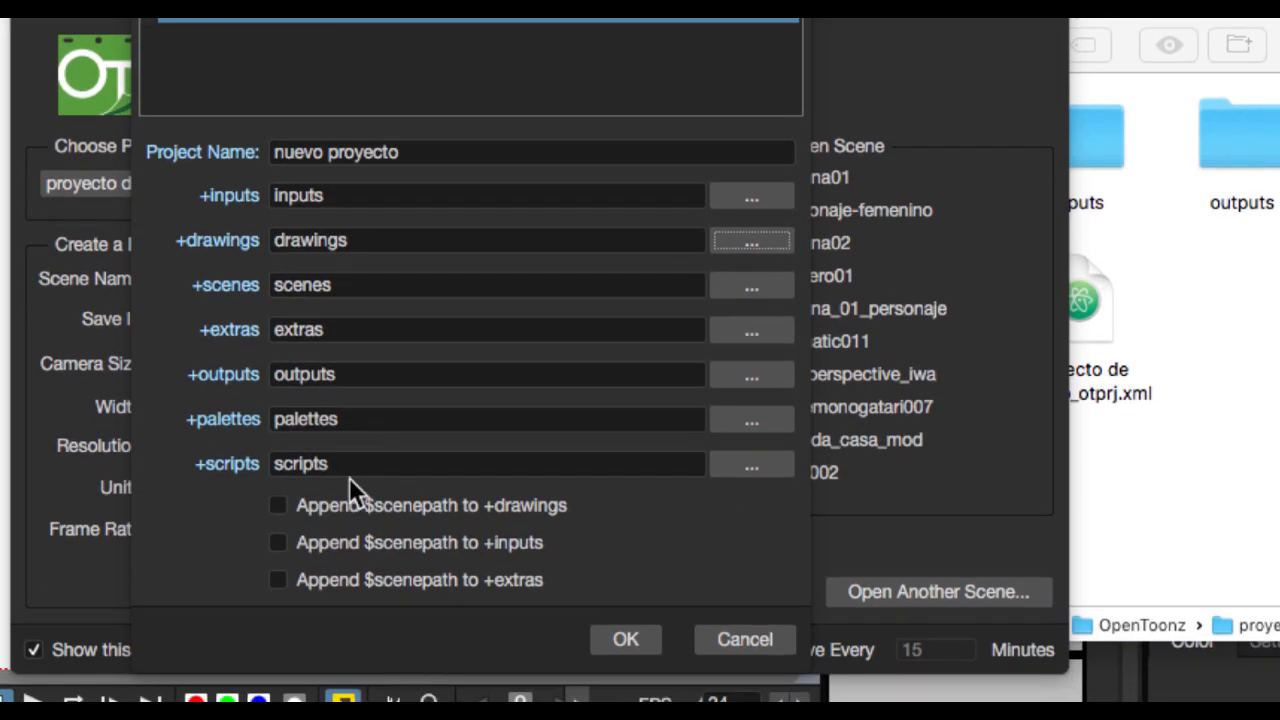
- Create the project with its default folders, and locate the "nuevo proyecto" folder in Finder with the startup window moved aside
click(626, 639)
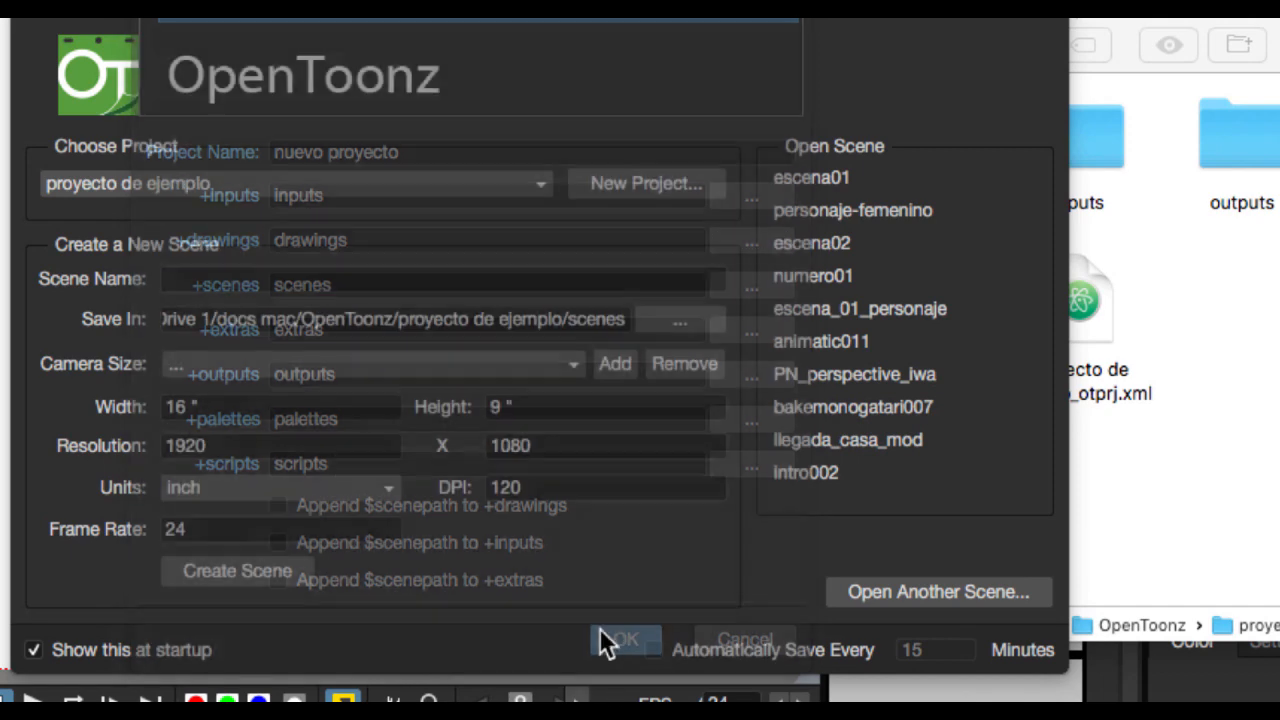
click(1193, 405)
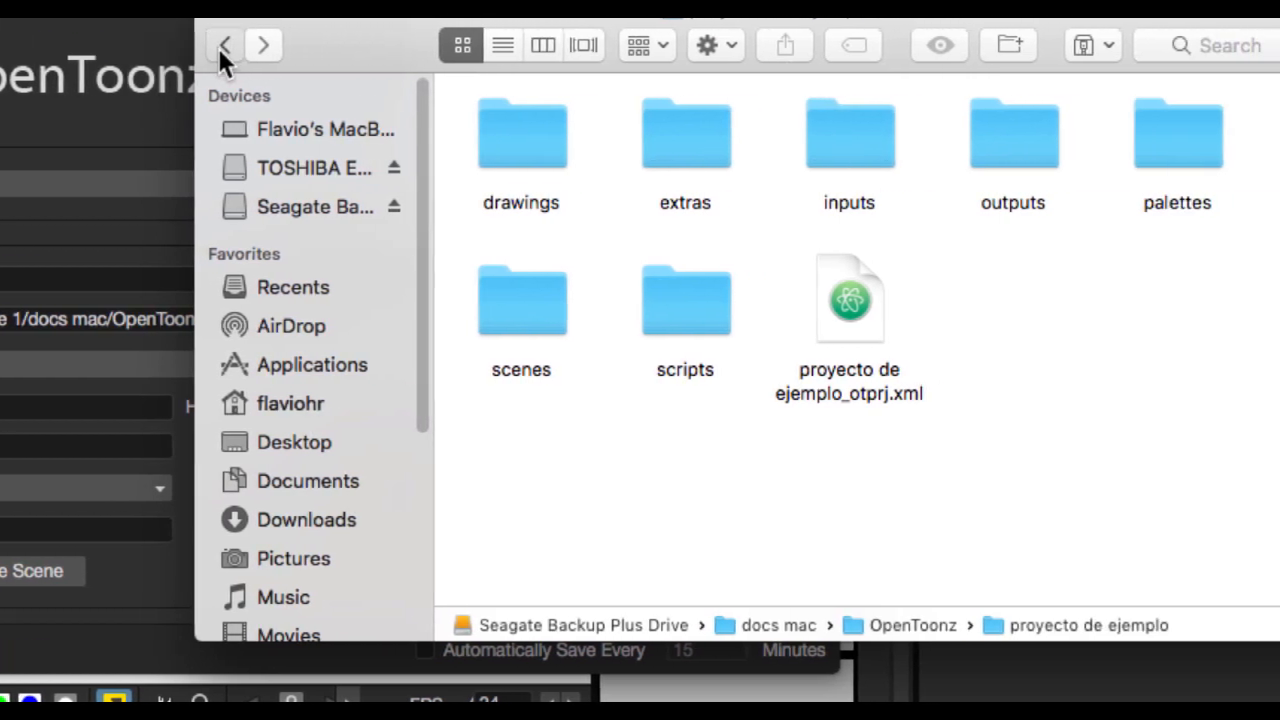
click(437, 45)
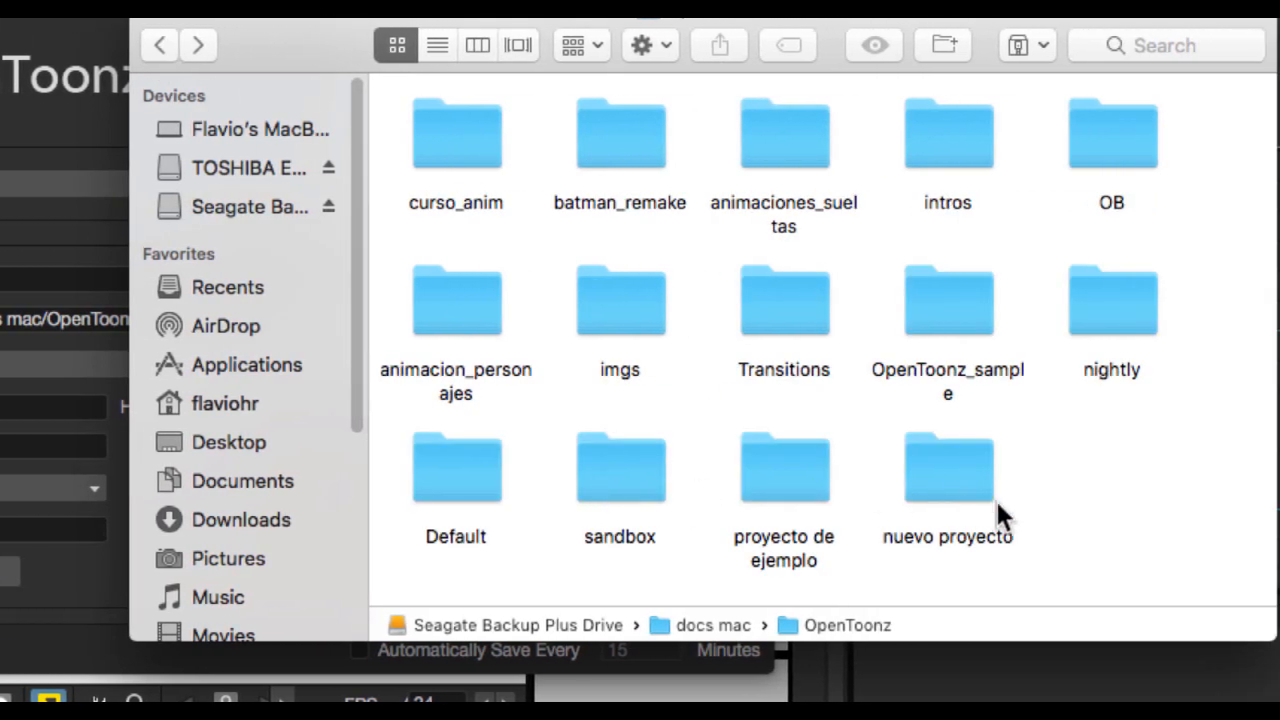
click(1215, 468)
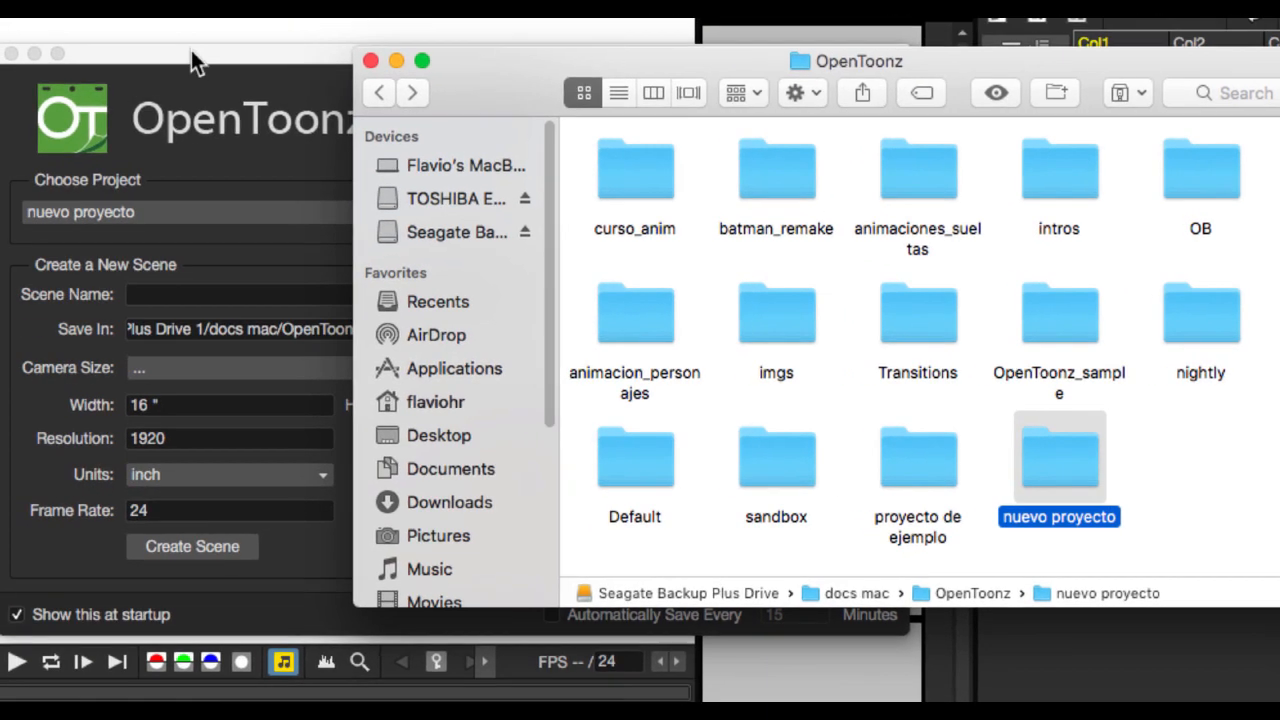
drag(192, 56, 0, 52)
click(1240, 484)
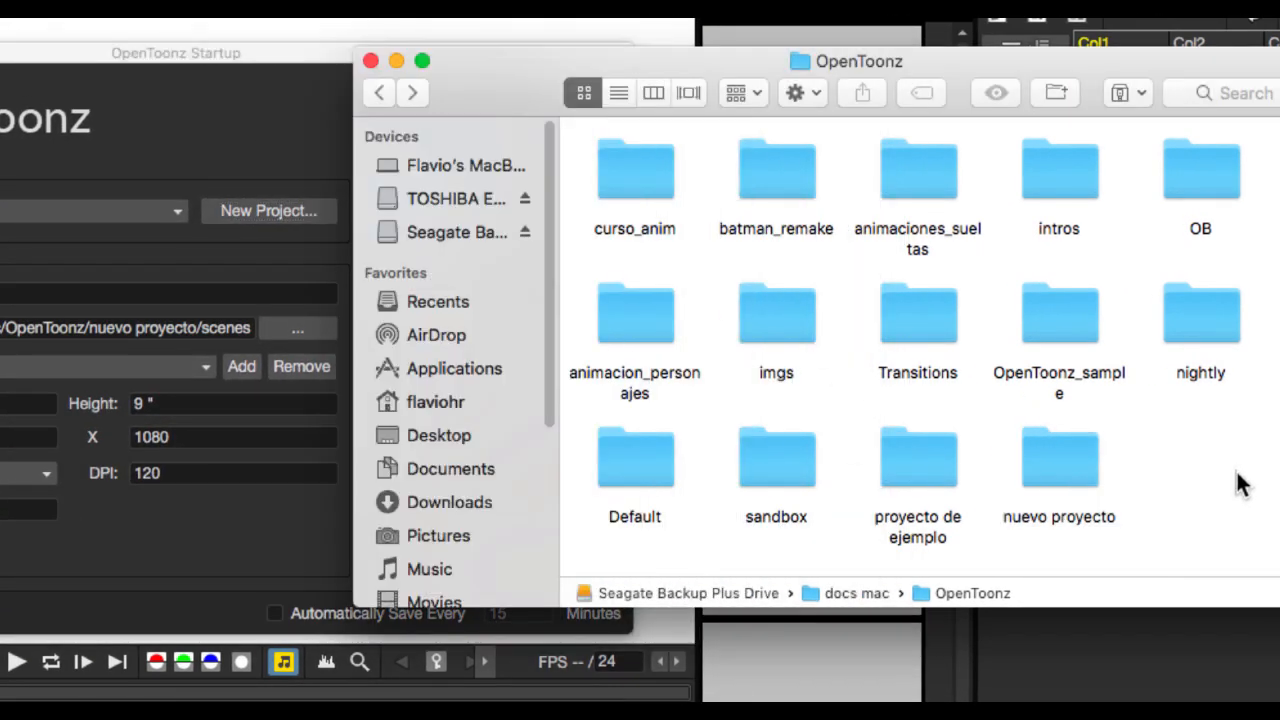
- Open the "nuevo proyecto" folder and examine its generated subfolders
double_click(1050, 460)
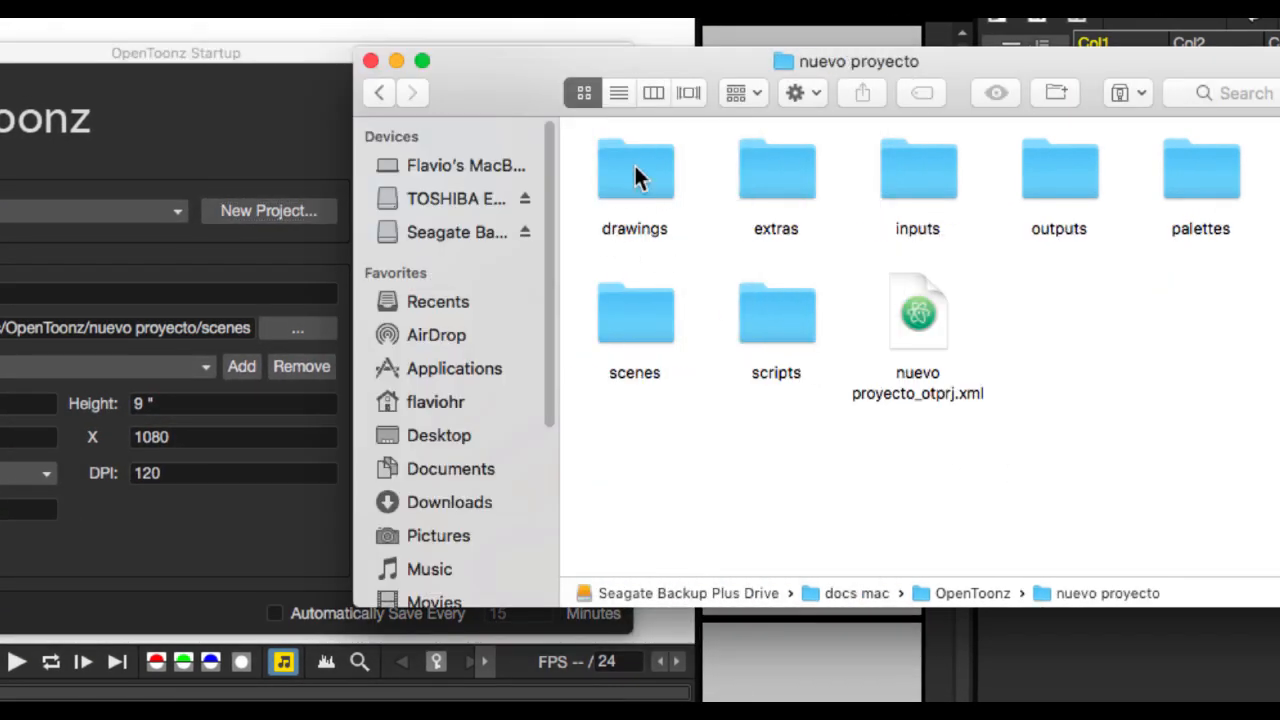
drag(1270, 150, 673, 190)
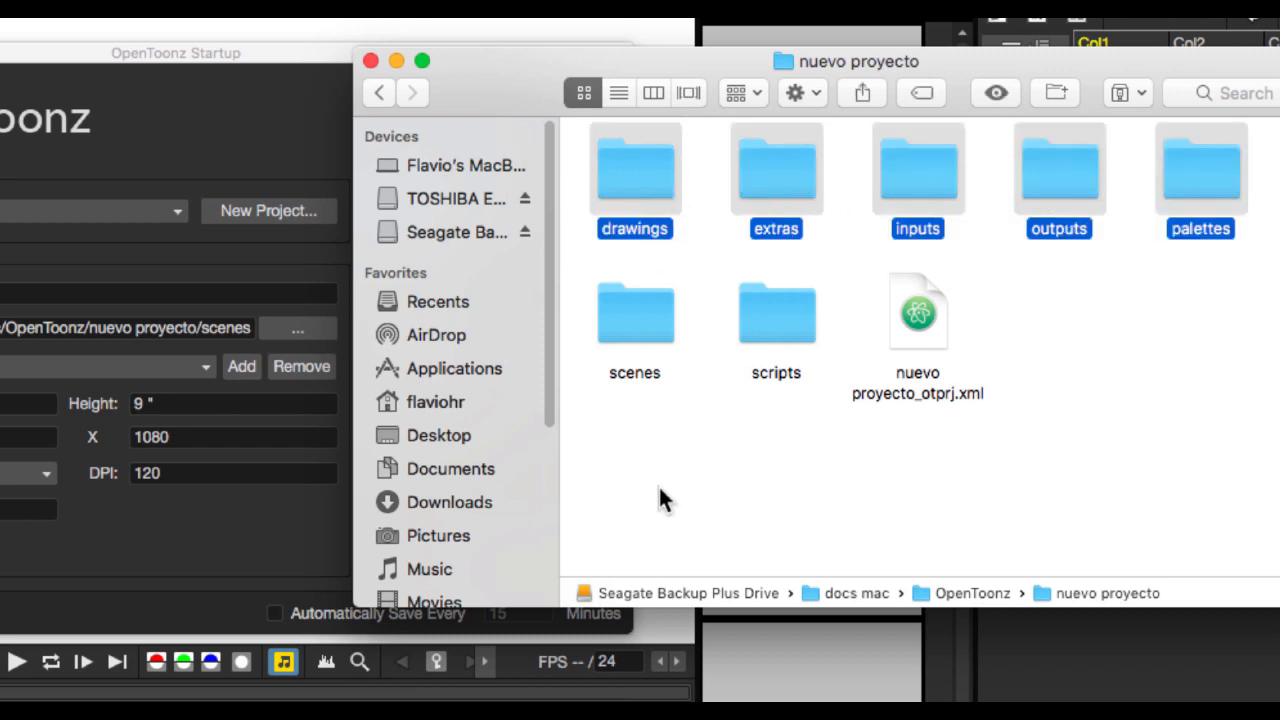
drag(812, 466, 655, 340)
click(727, 450)
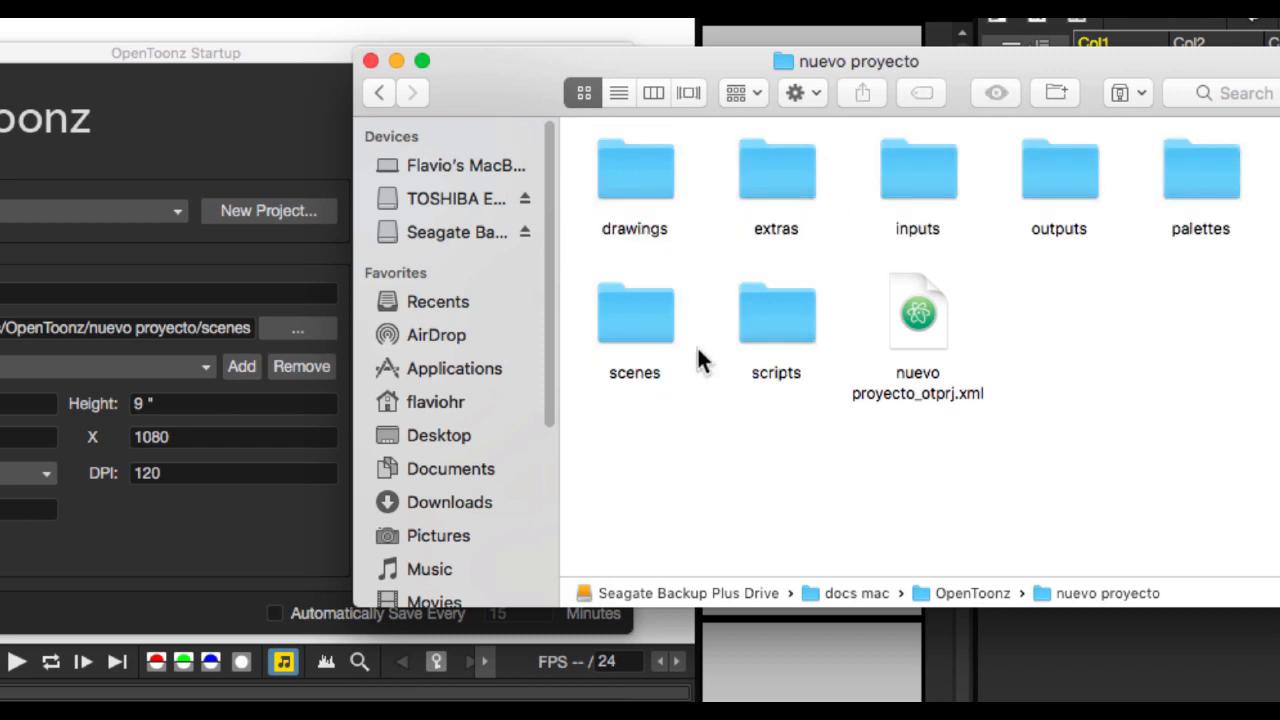
- Return to the OpenToonz startup window, name the new scene "escena03" and set its camera size to HD 720, 1280x720, 16/9
click(232, 360)
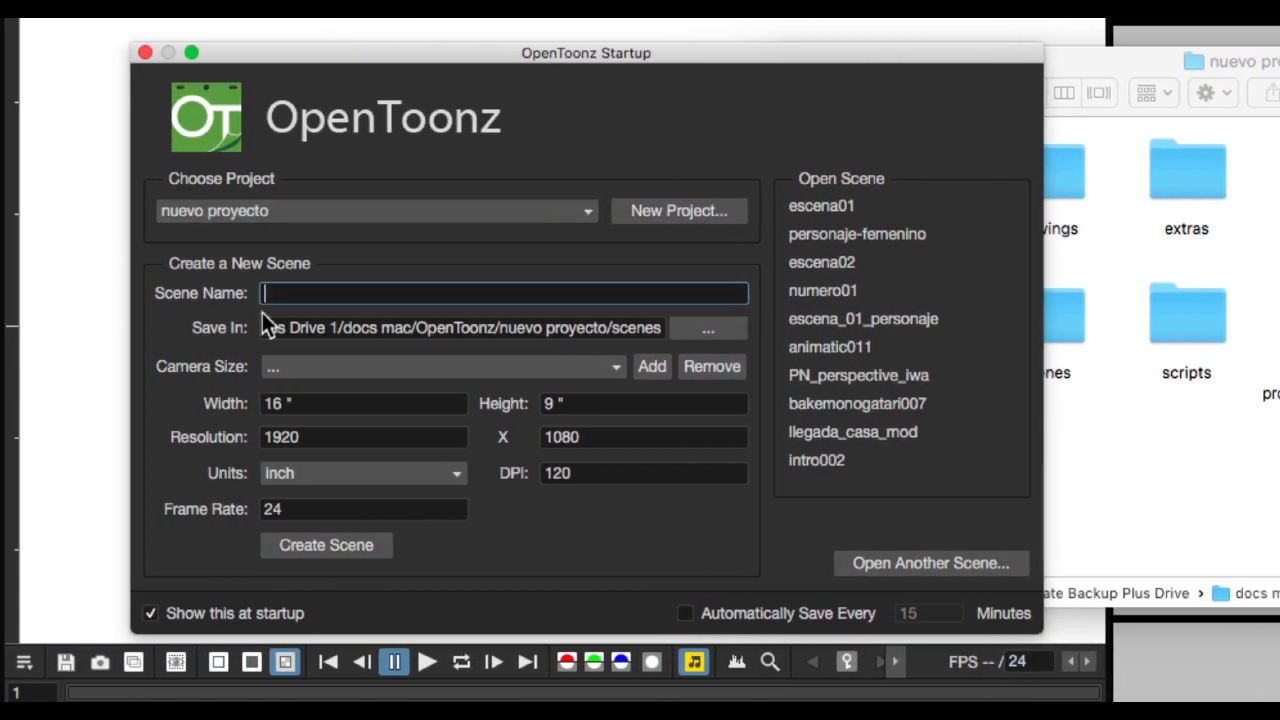
text(escena03)
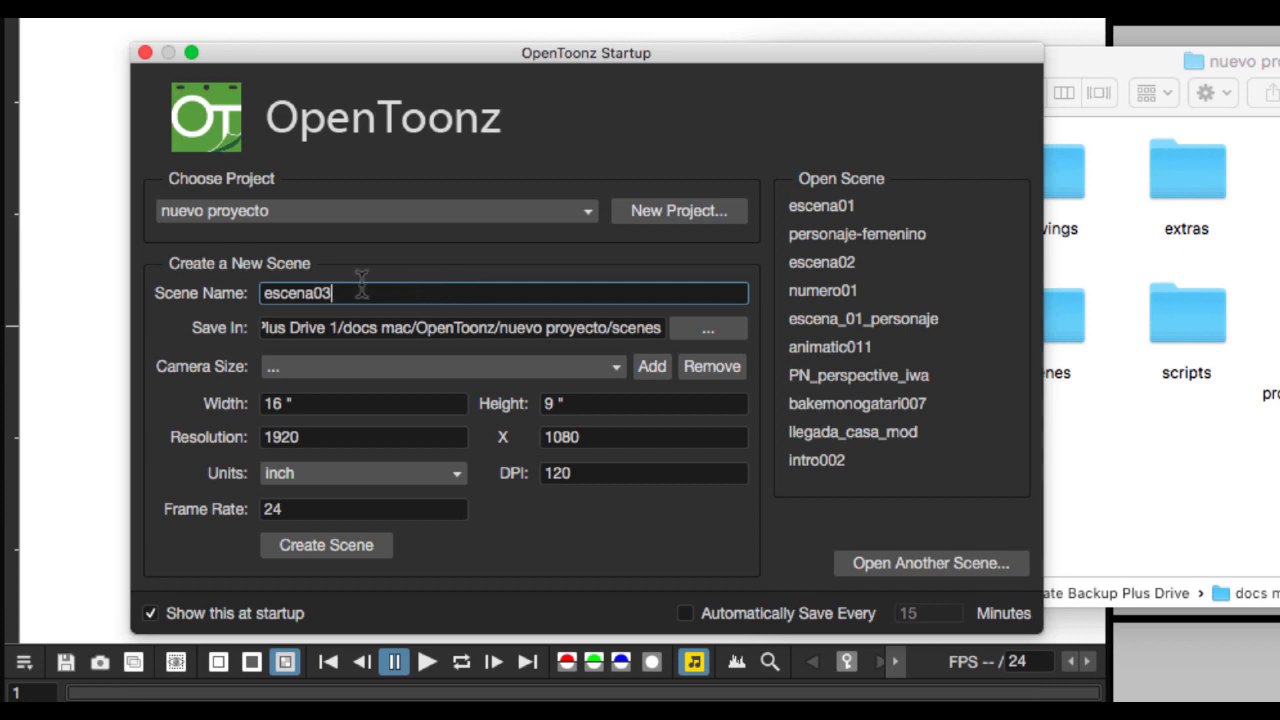
click(328, 367)
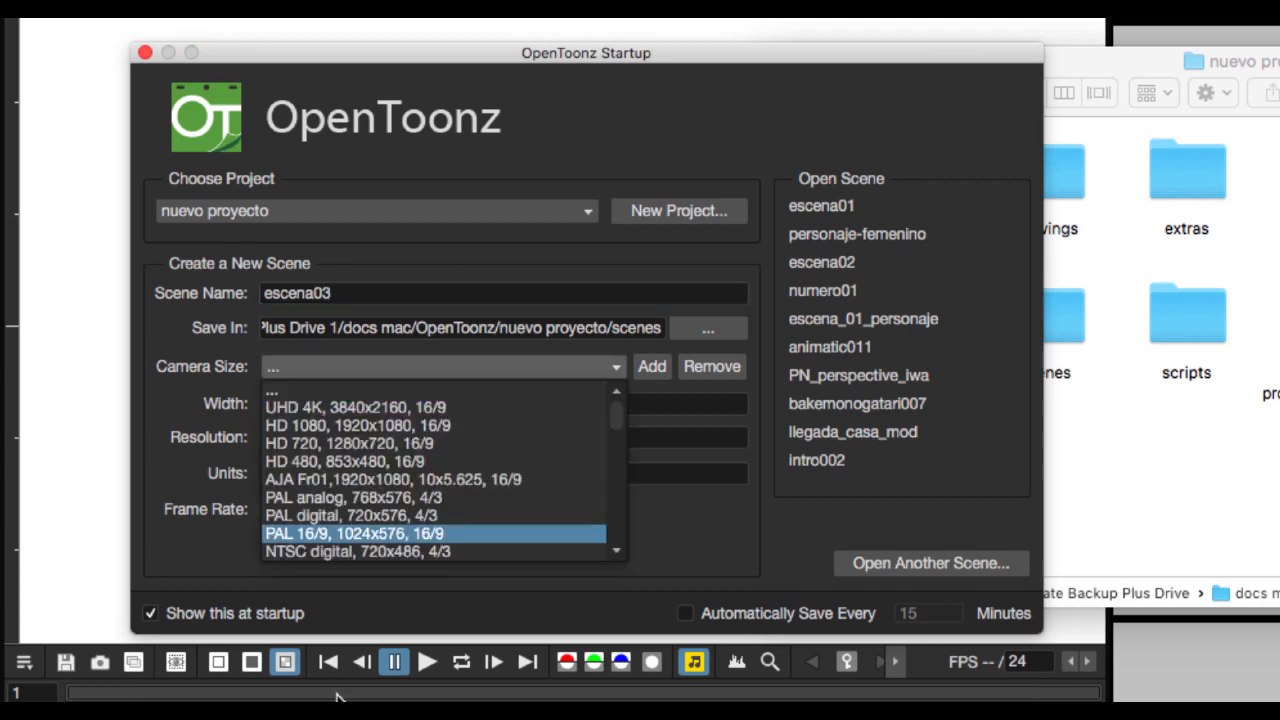
click(348, 421)
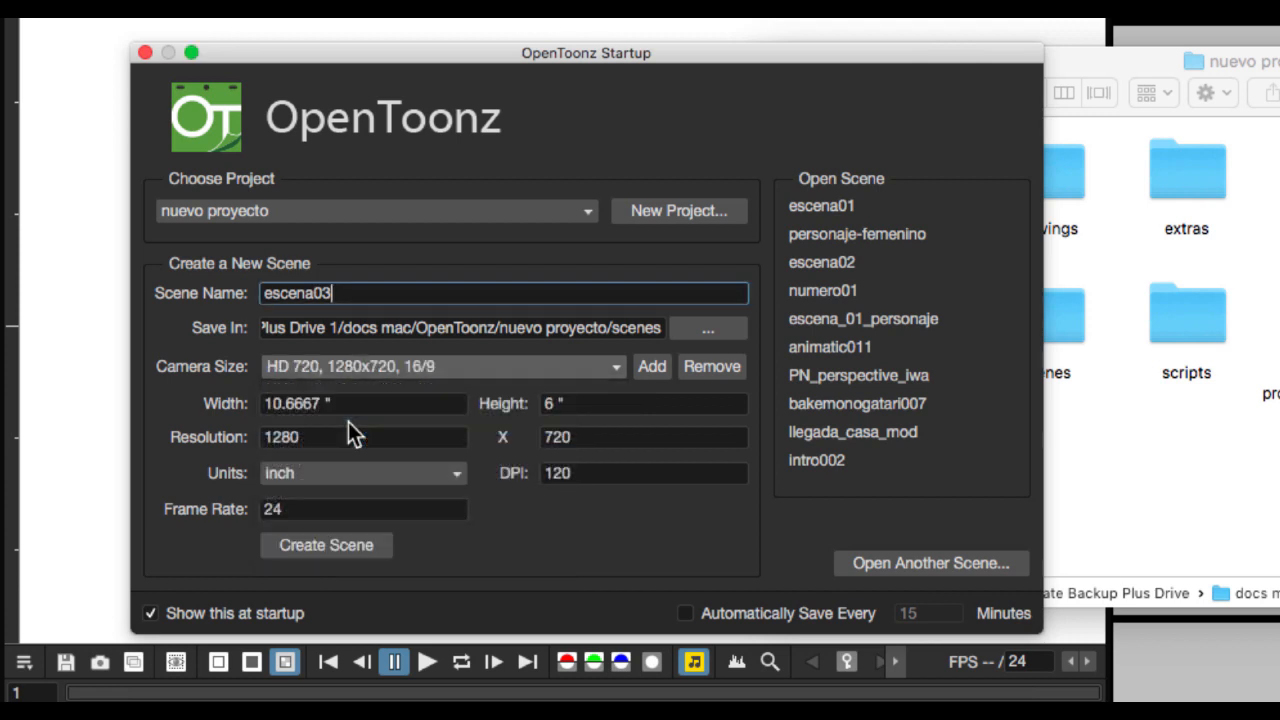
- Create the scene with the frame rate kept at 24, and show its entire camera frame in the viewer
click(313, 510)
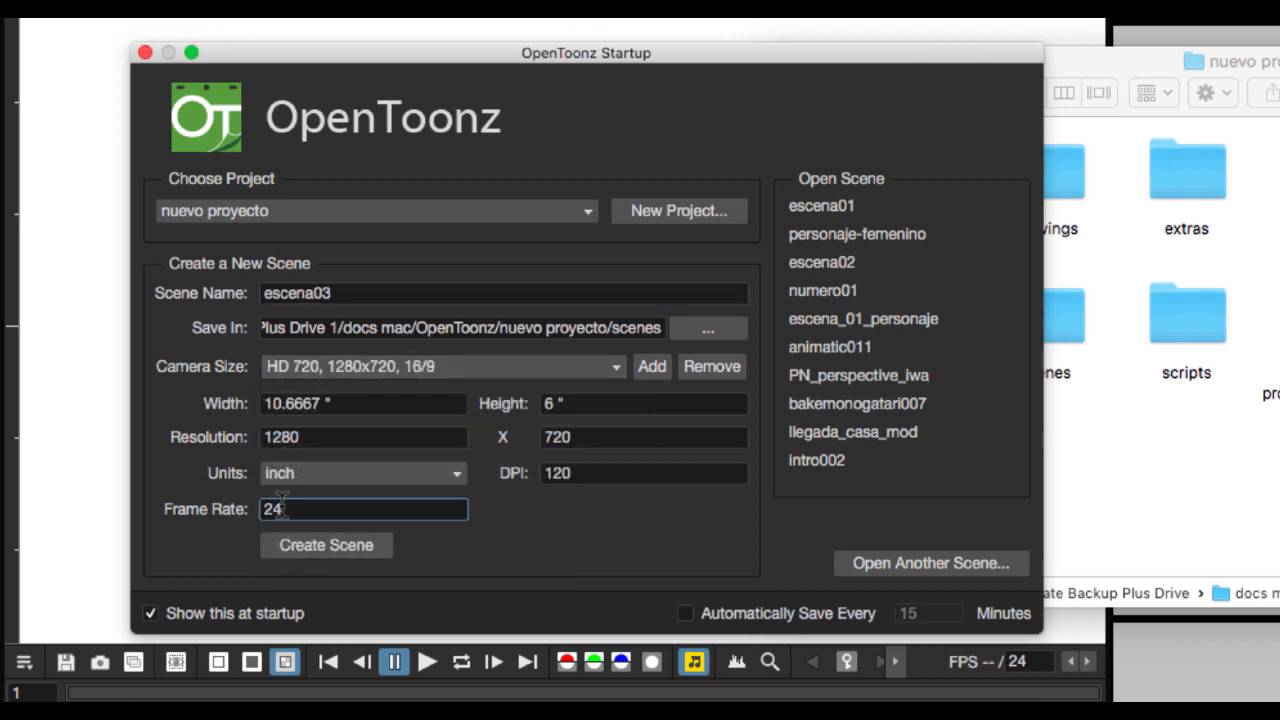
double_click(281, 508)
click(343, 510)
click(332, 541)
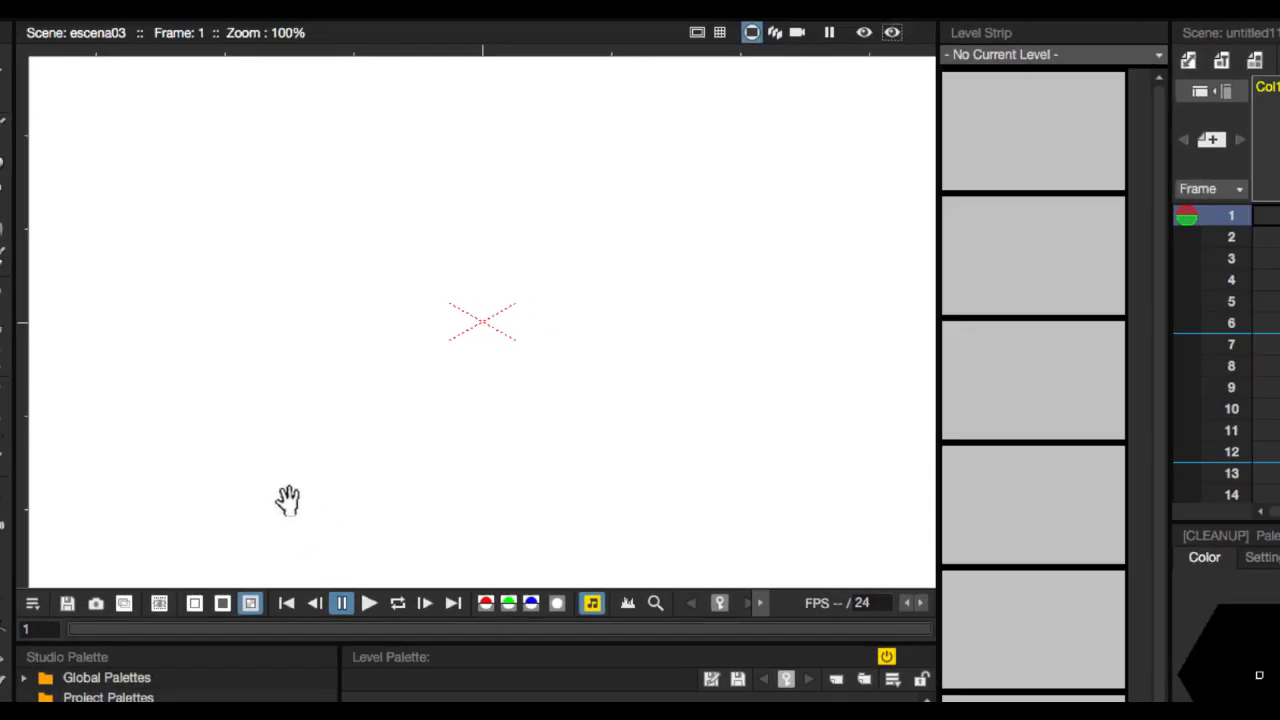
scroll(395, 282, down, 4)
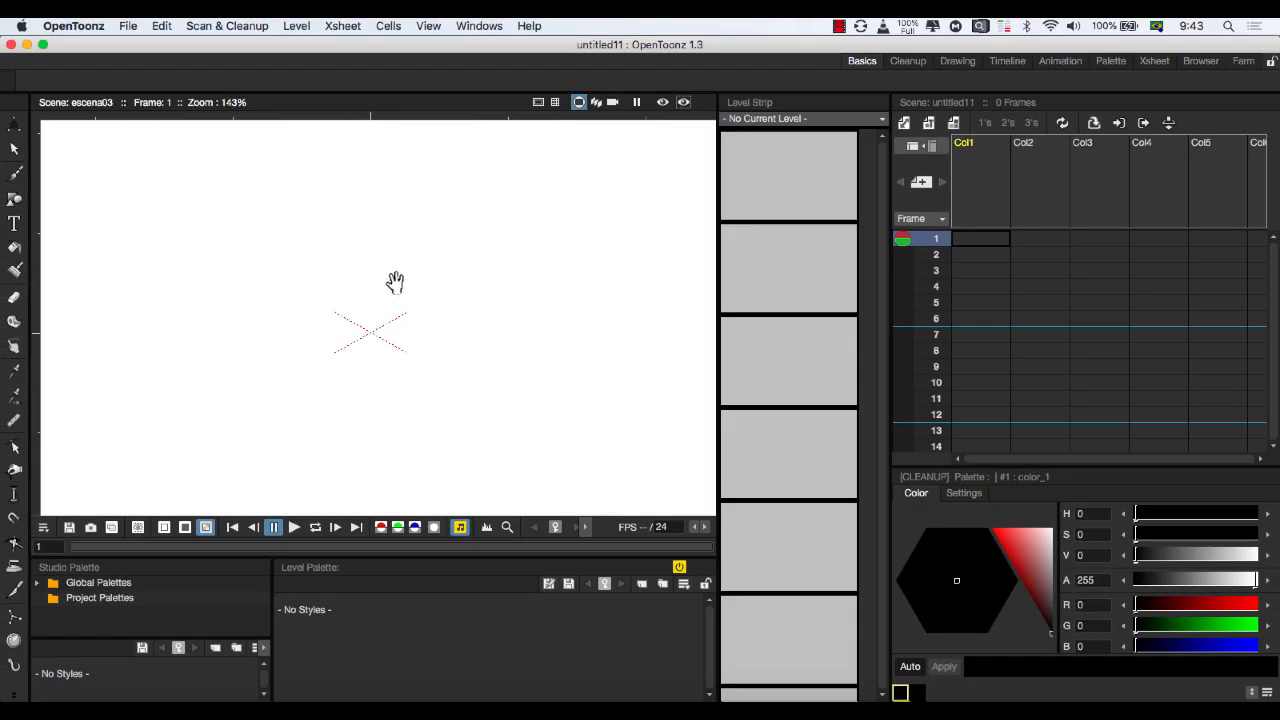
scroll(395, 282, up, 1)
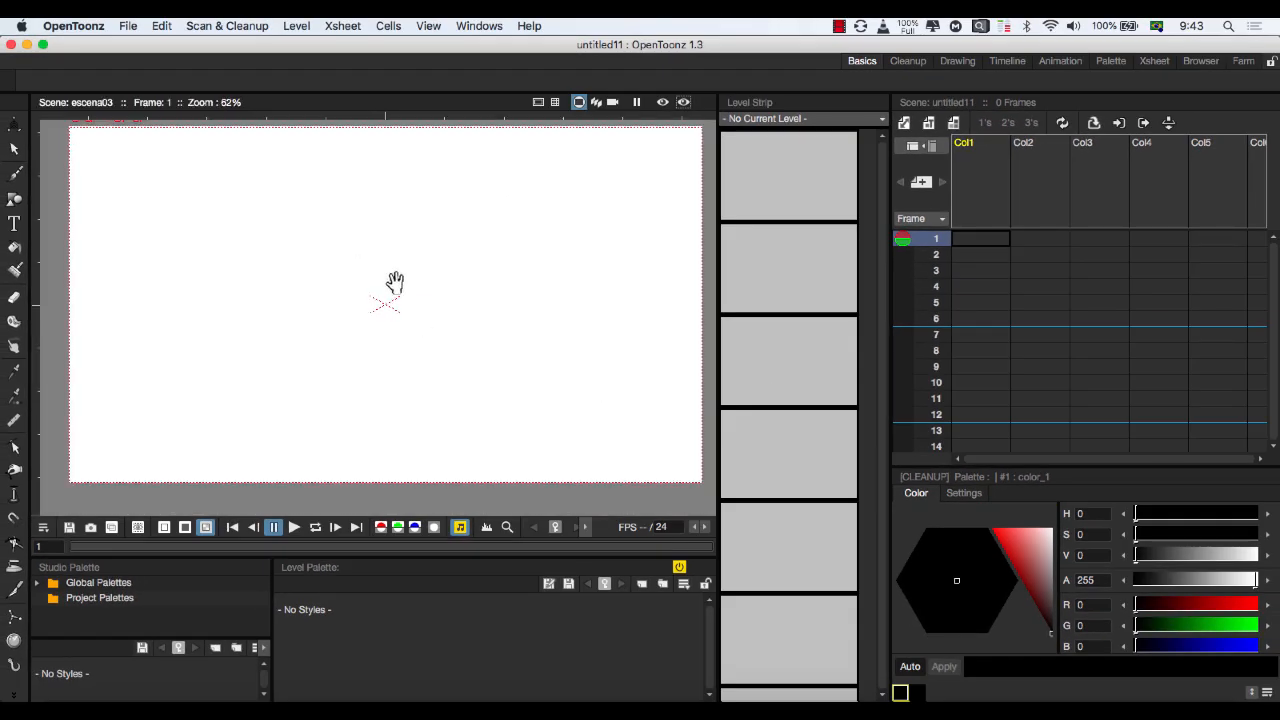
- Switch to Finder and examine the contents of the "scenes" folder inside the "nuevo proyecto" folder
drag(395, 282, 389, 289)
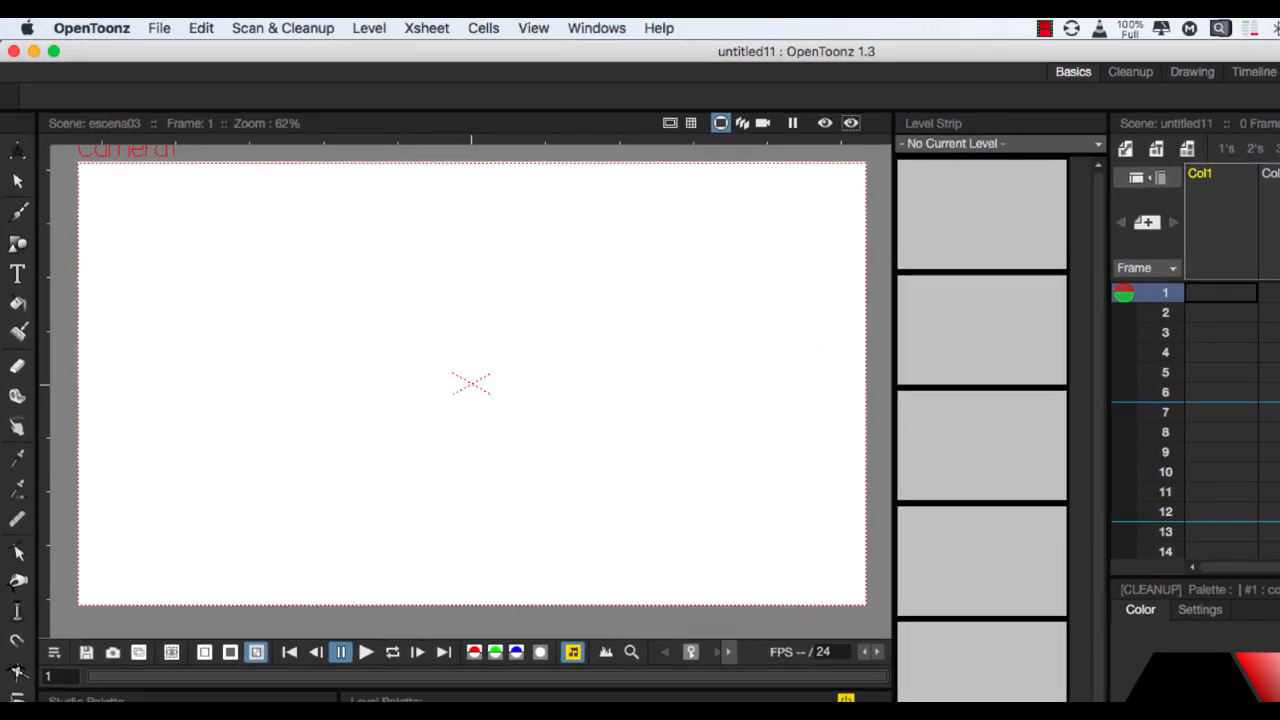
key(super+Tab)
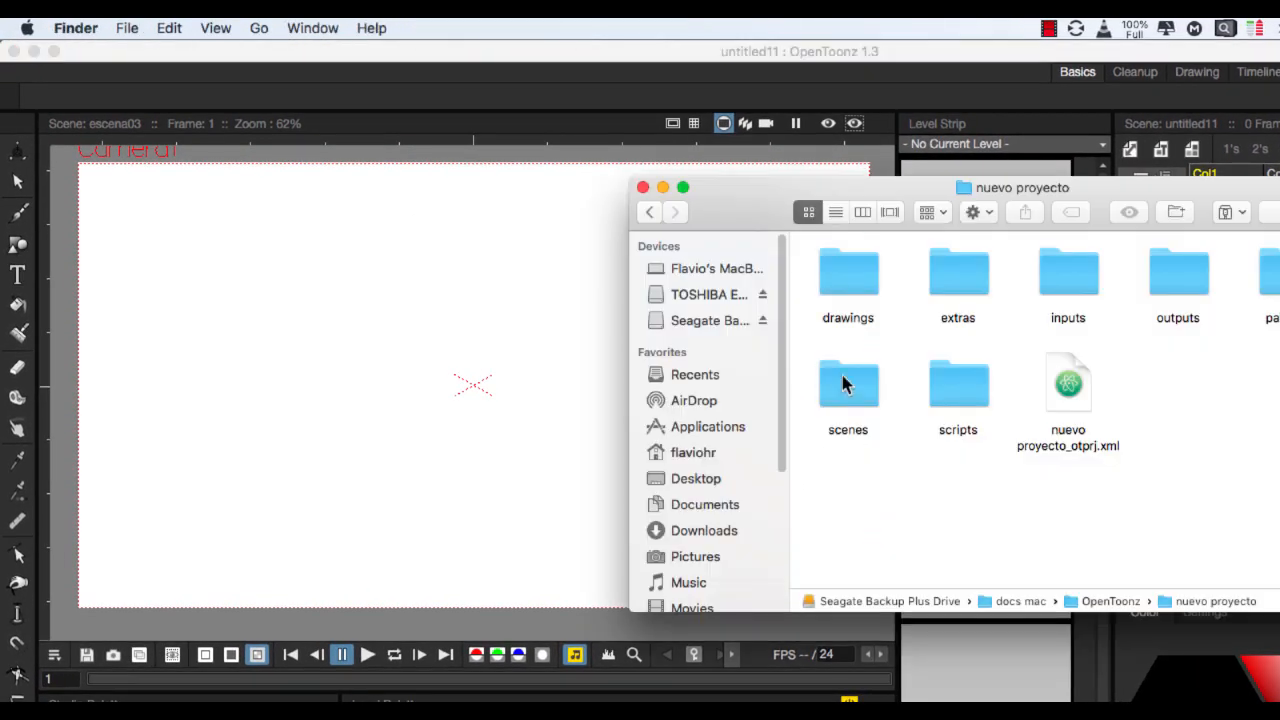
double_click(848, 388)
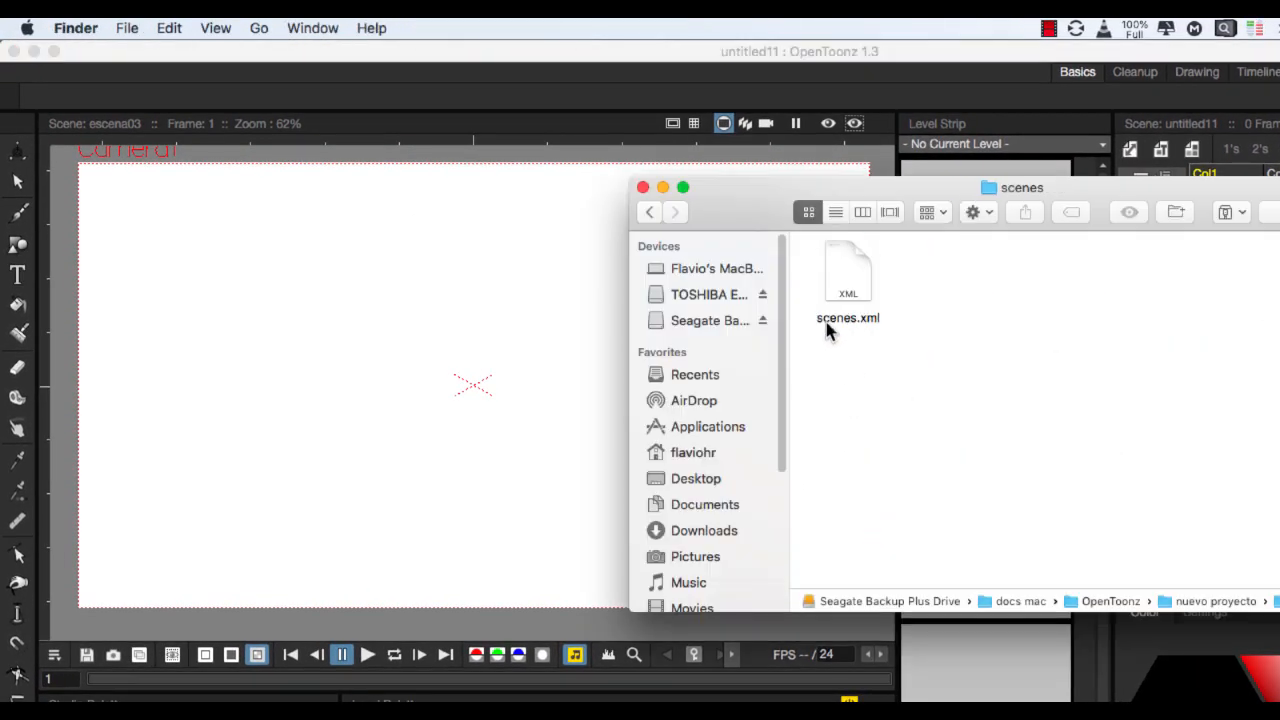
click(650, 212)
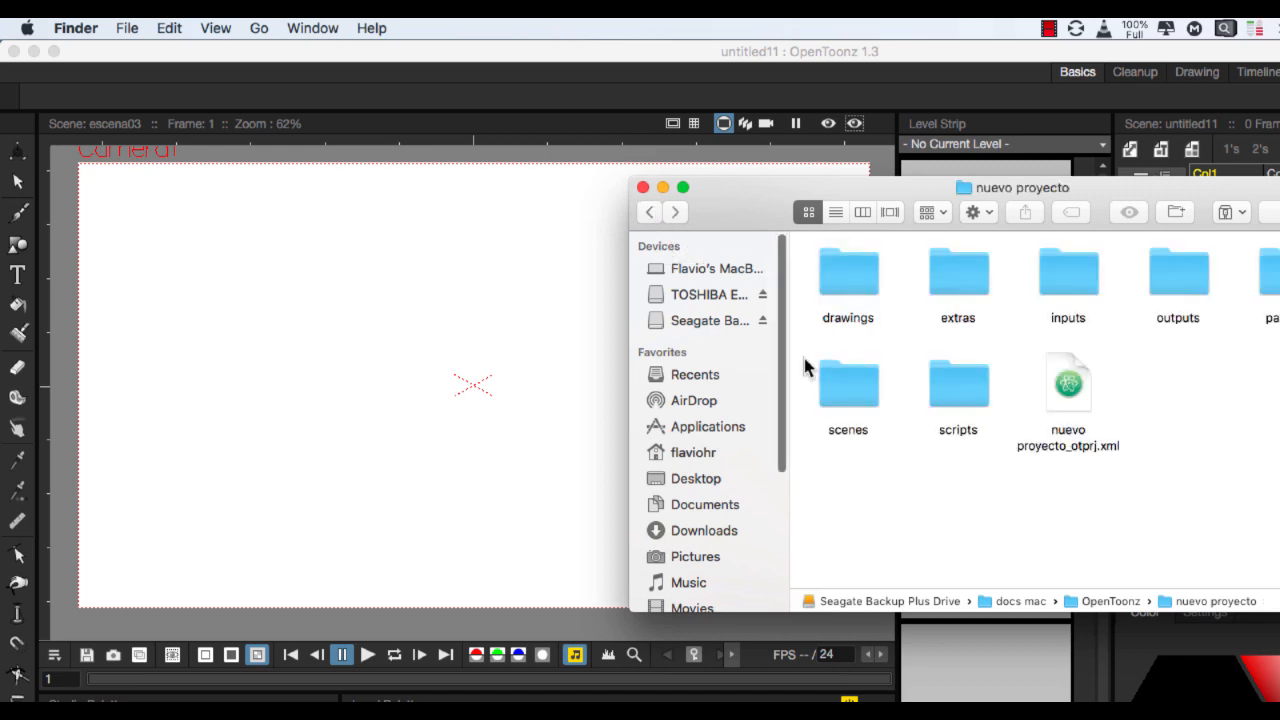
double_click(838, 378)
- Return to OpenToonz and save the new scene "escena03" to the project
click(246, 90)
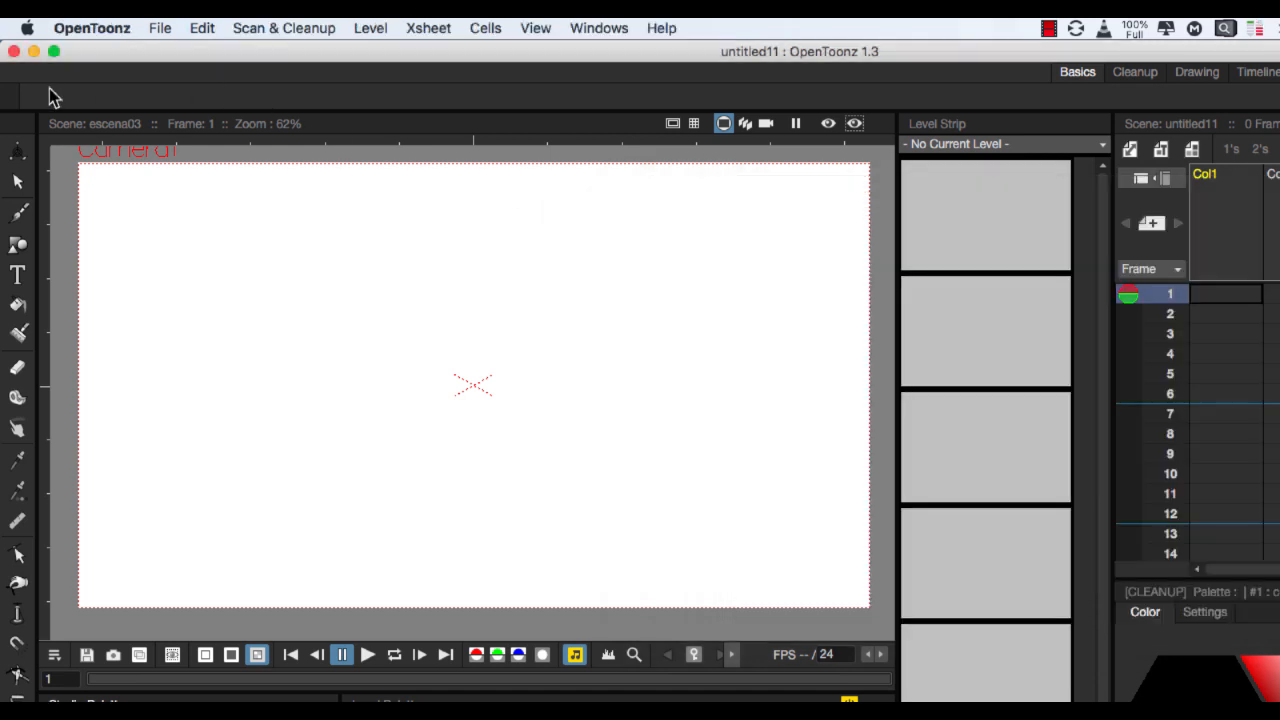
click(160, 28)
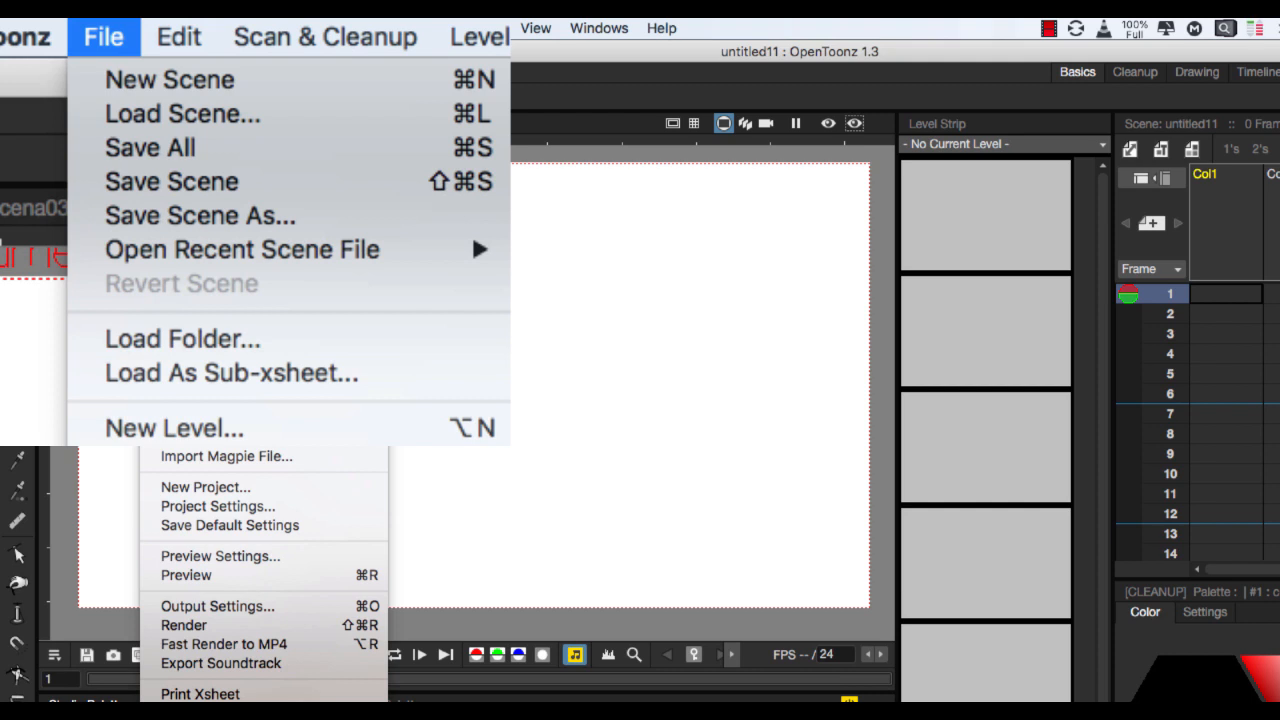
click(224, 154)
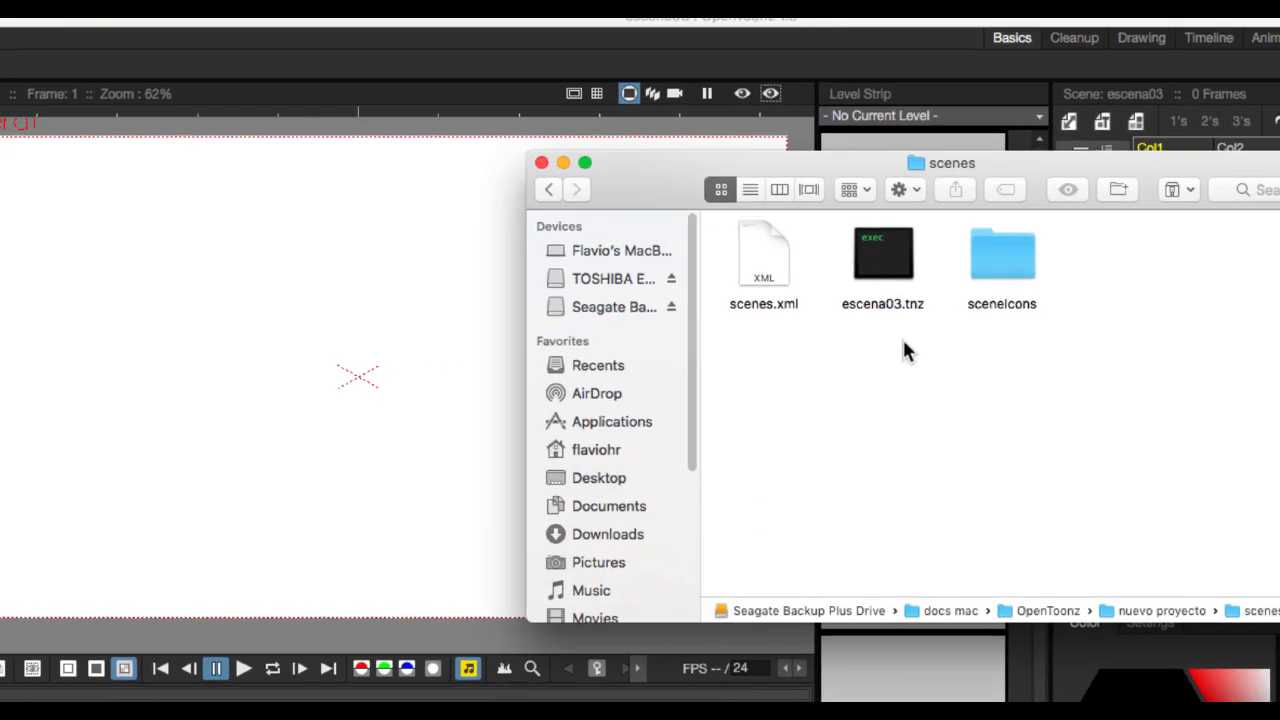
- In Finder, inspect escena03.tnz and the sceneIcons folder inside the project's scenes folder, and open escena03.tnz in OpenToonz
click(966, 268)
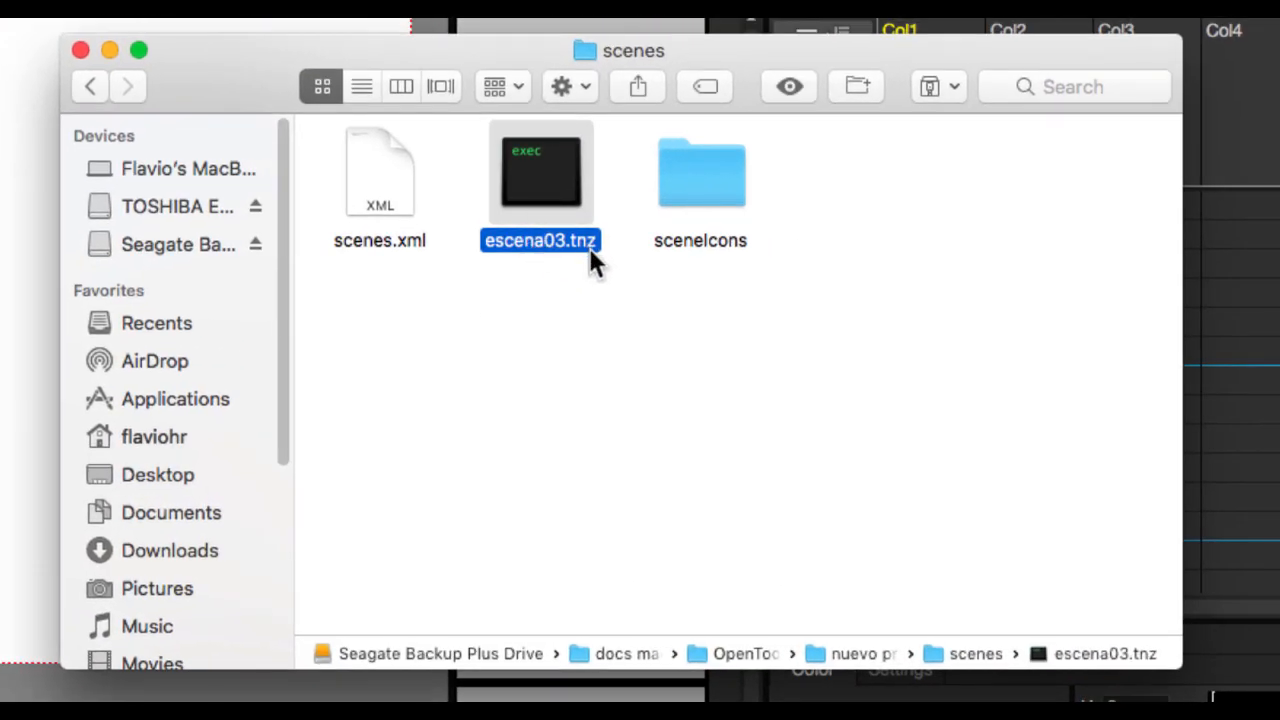
click(586, 288)
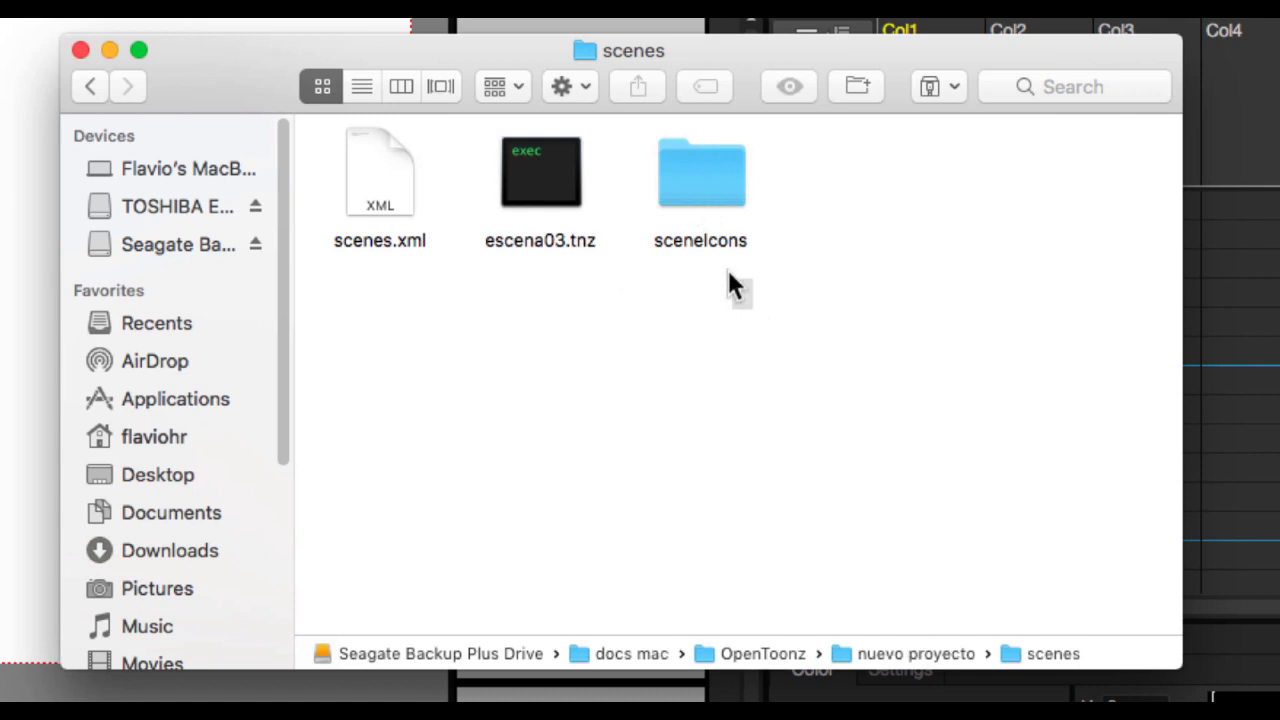
click(690, 210)
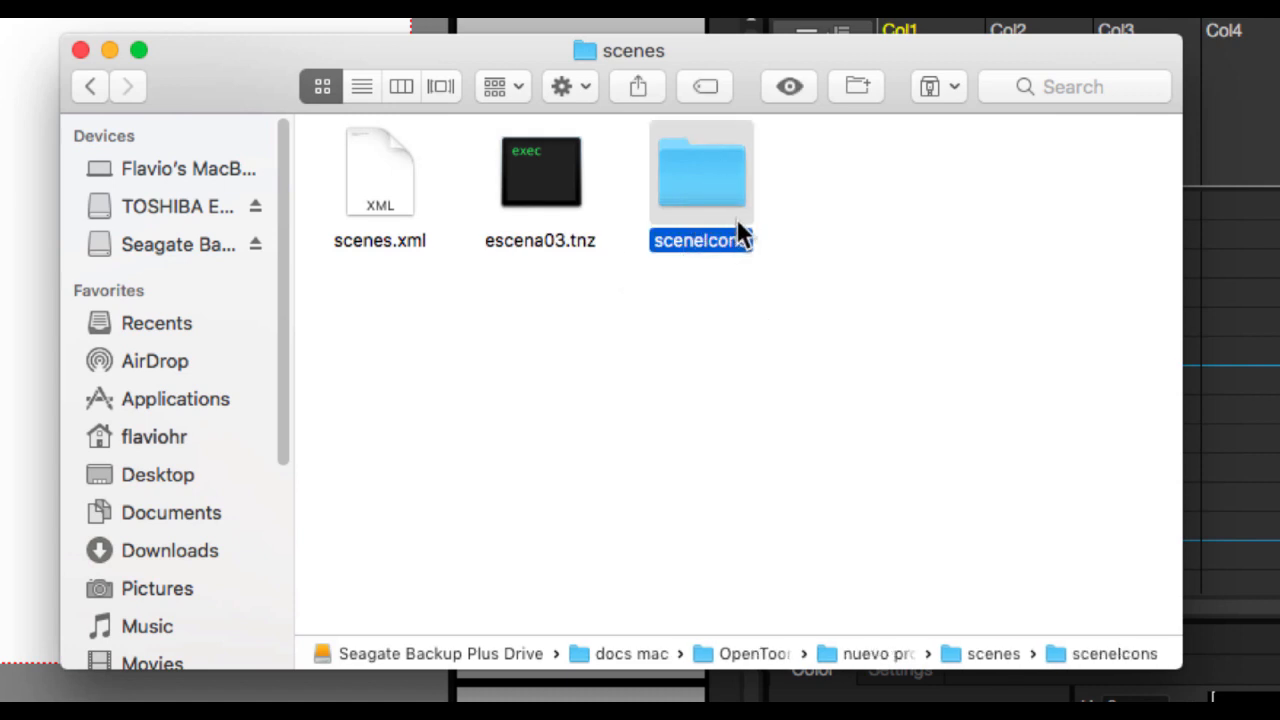
click(750, 302)
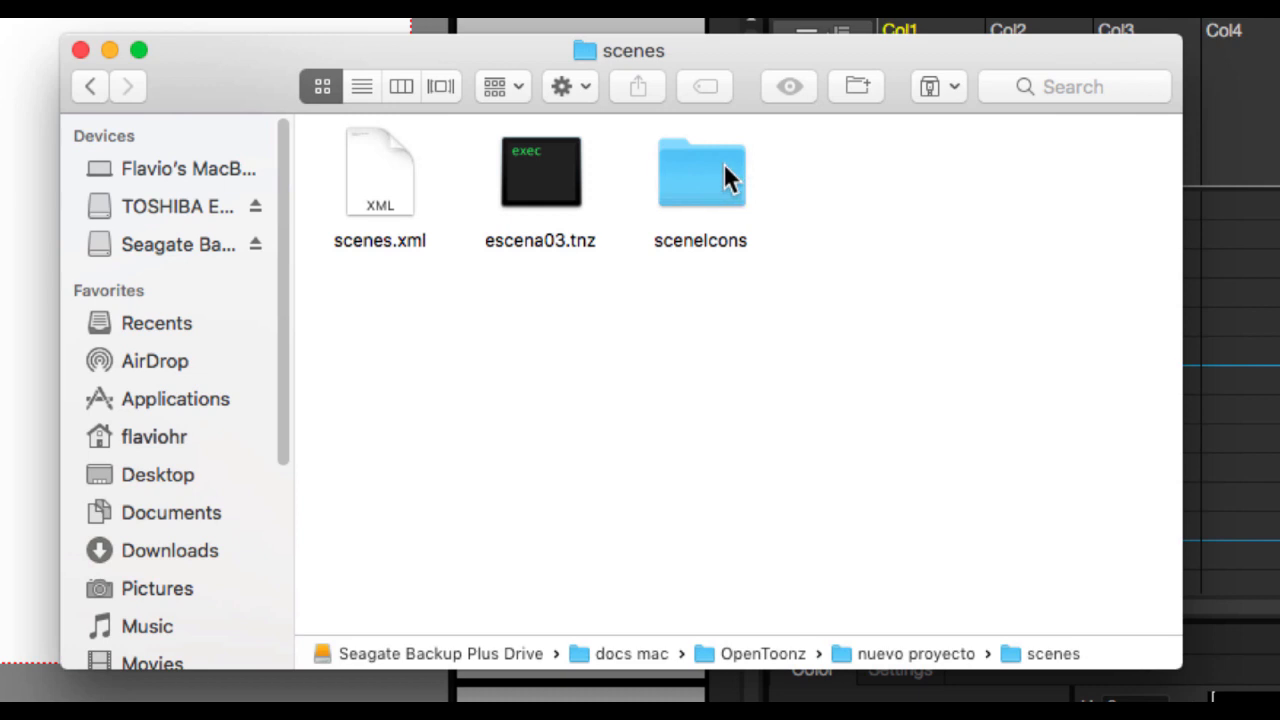
click(576, 180)
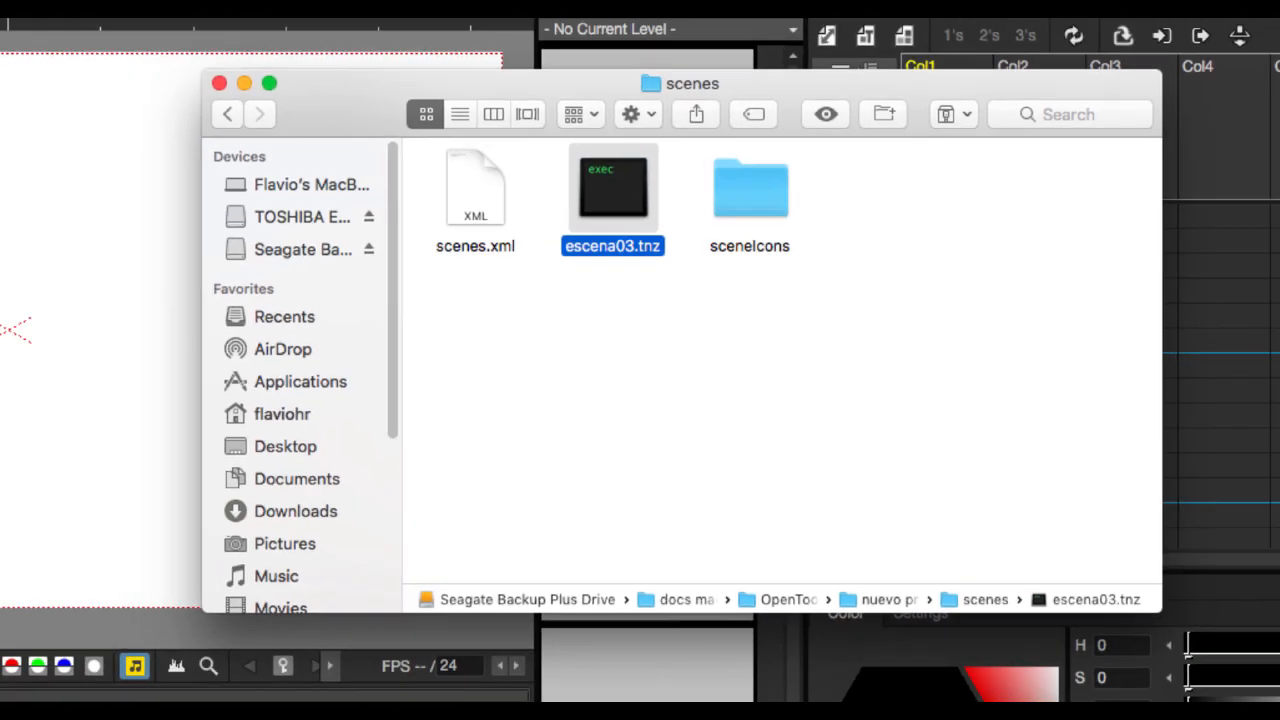
double_click(540, 175)
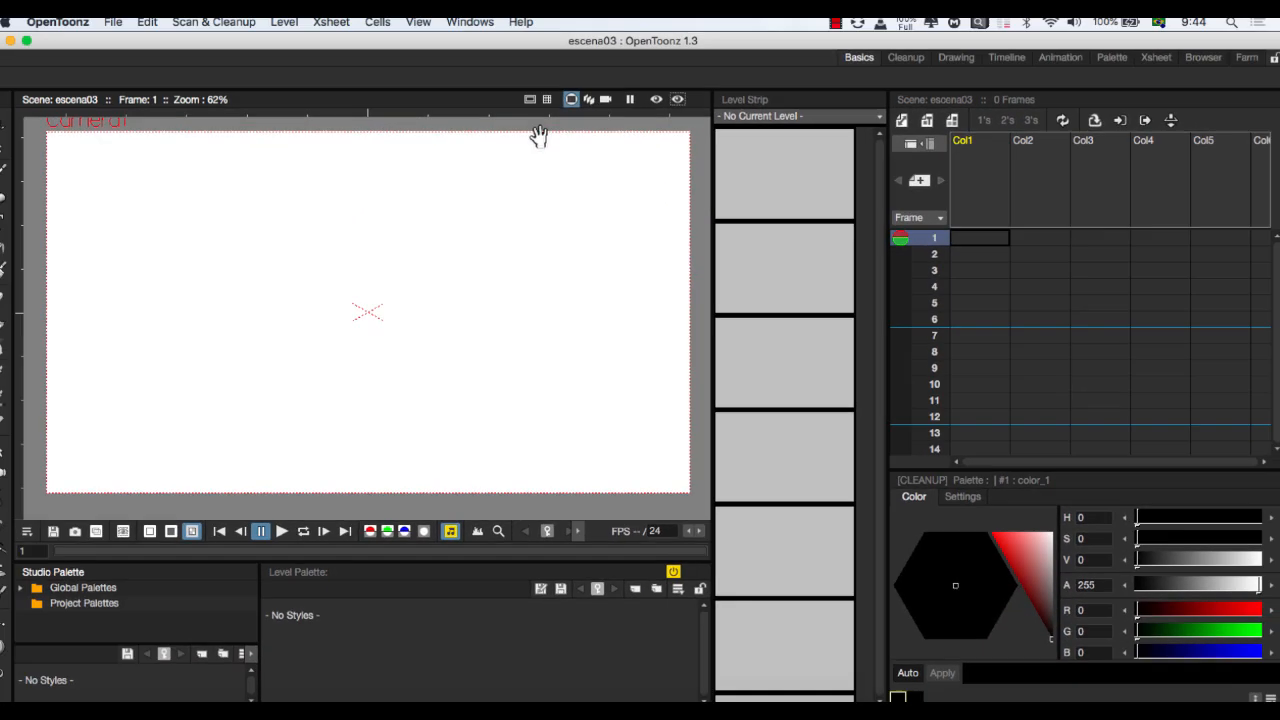